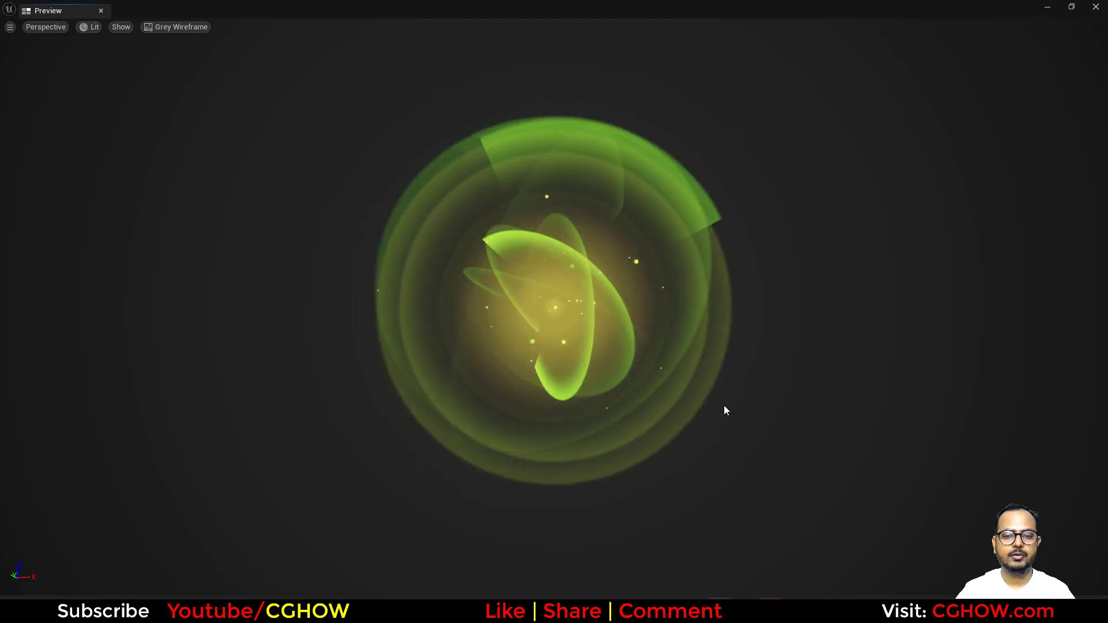
Orbit the preview around the green orb, then switch to the CGHOW YouTube channel's videos page.
{"action": "left_click_drag", "start_coordinate": [726, 411], "coordinate": [644, 396]}
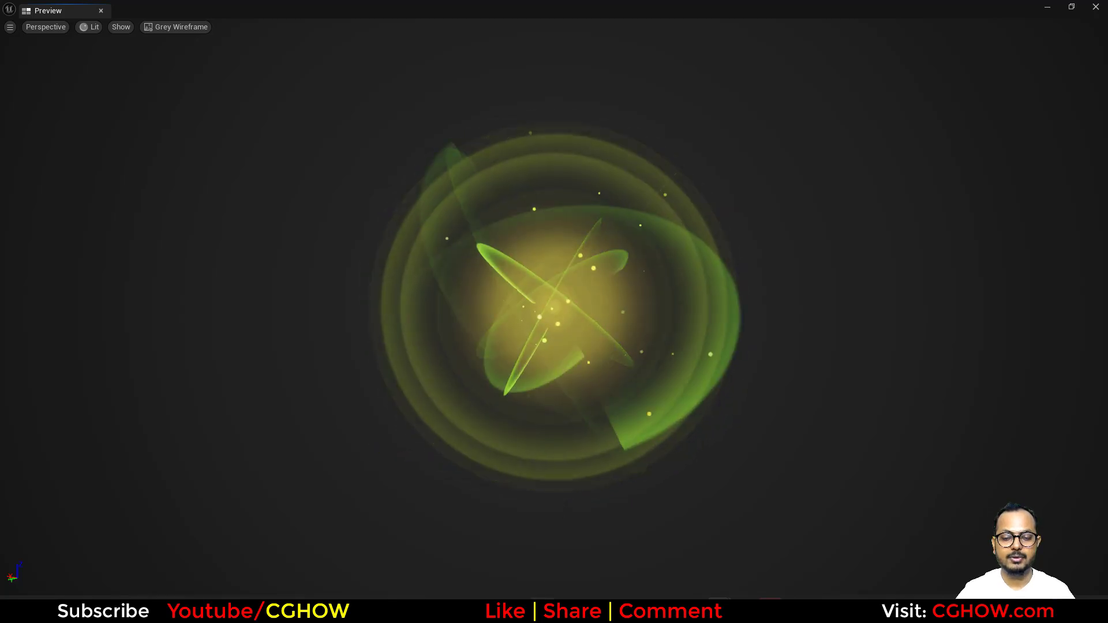
{"action": "key", "text": "alt+Tab"}
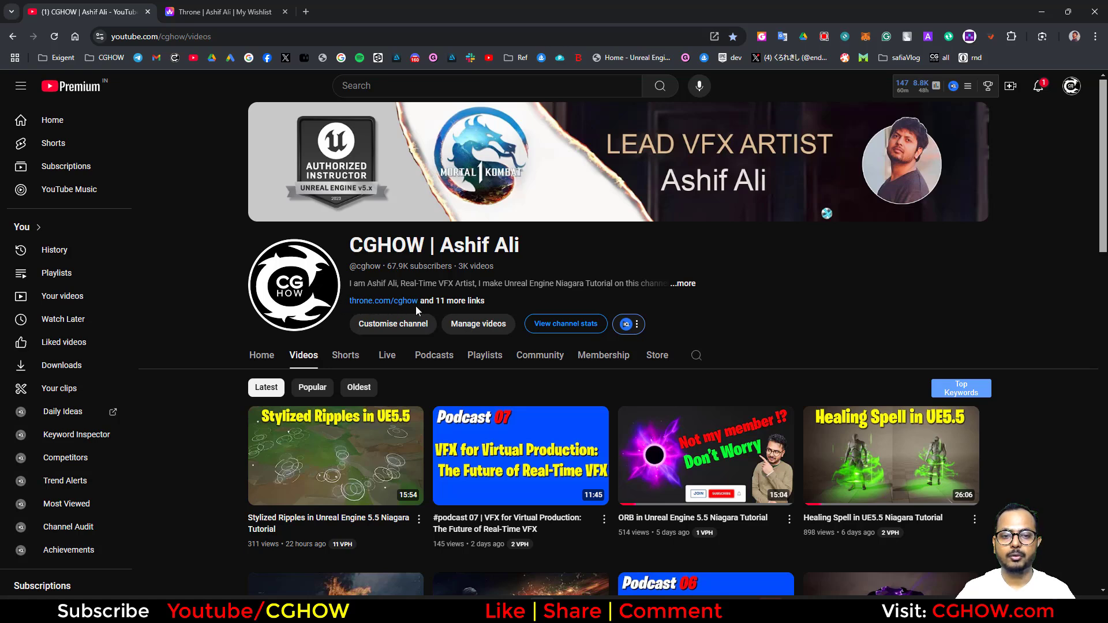
{"action": "left_click", "coordinate": [194, 8]}
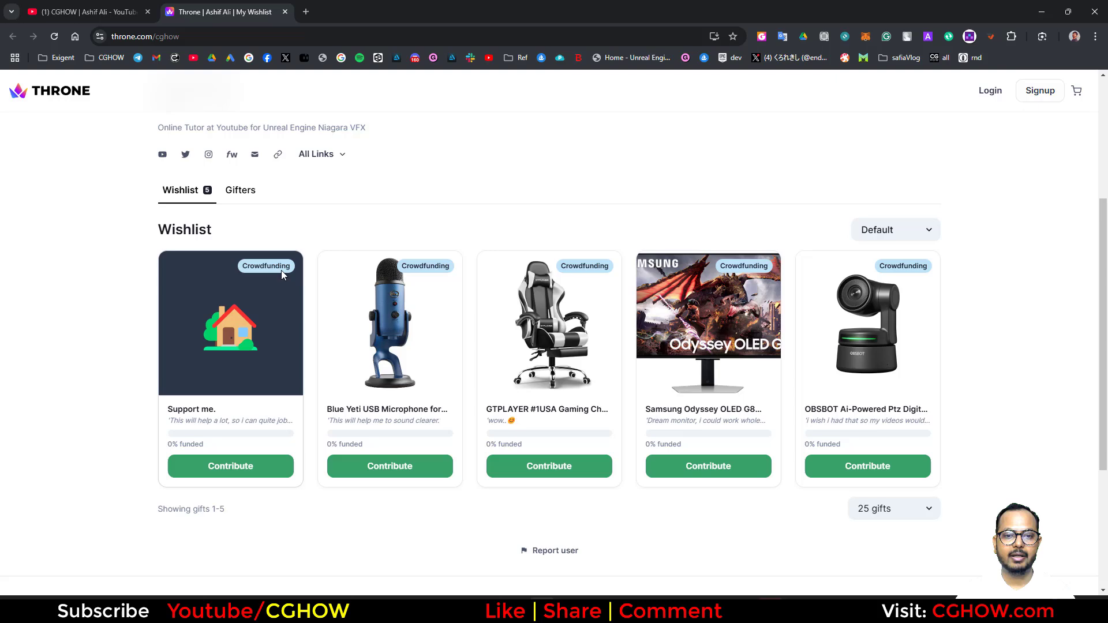
{"action": "scroll", "coordinate": [283, 275], "scroll_direction": "up", "scroll_amount": 4}
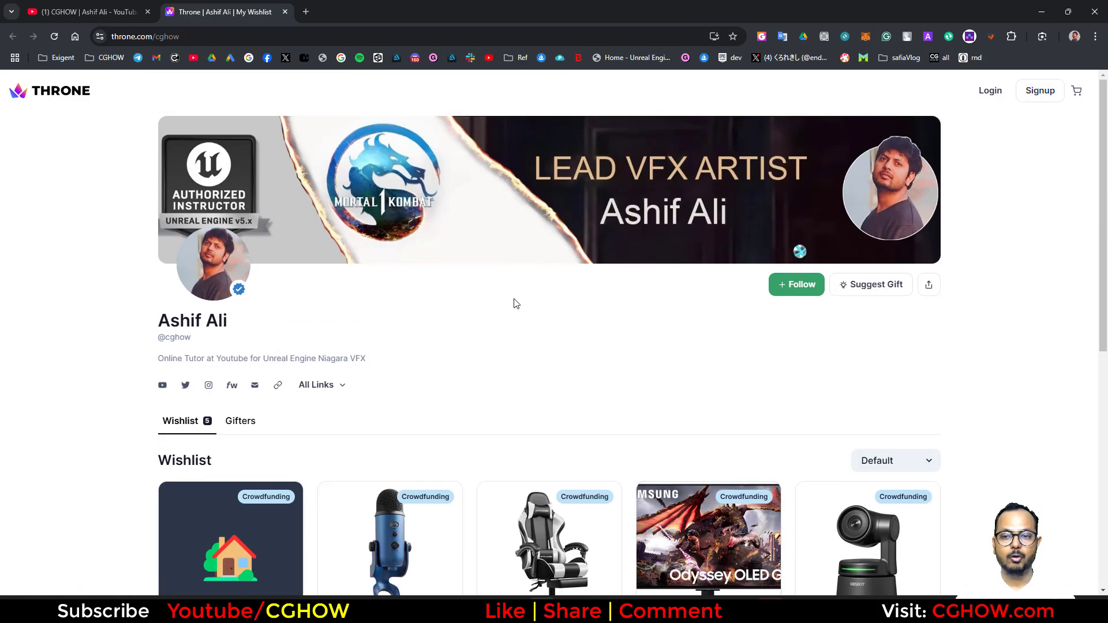
{"action": "scroll", "coordinate": [516, 303], "scroll_direction": "down", "scroll_amount": 5}
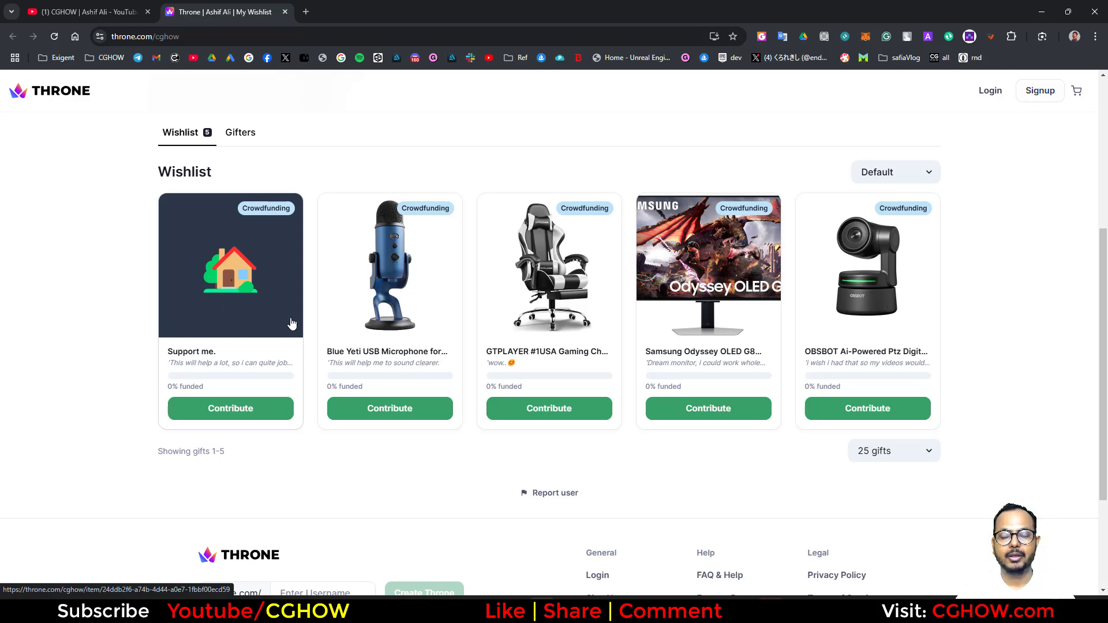
{"action": "scroll", "coordinate": [433, 341], "scroll_direction": "up", "scroll_amount": 4}
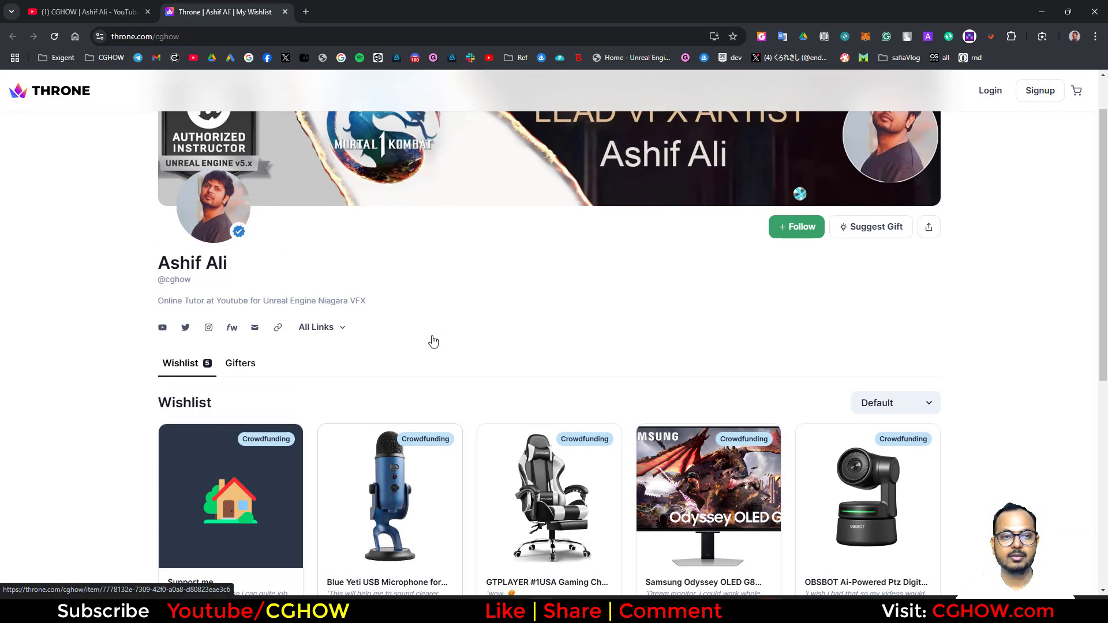
{"action": "scroll", "coordinate": [616, 341], "scroll_direction": "down", "scroll_amount": 3}
{"action": "left_click", "coordinate": [118, 4]}
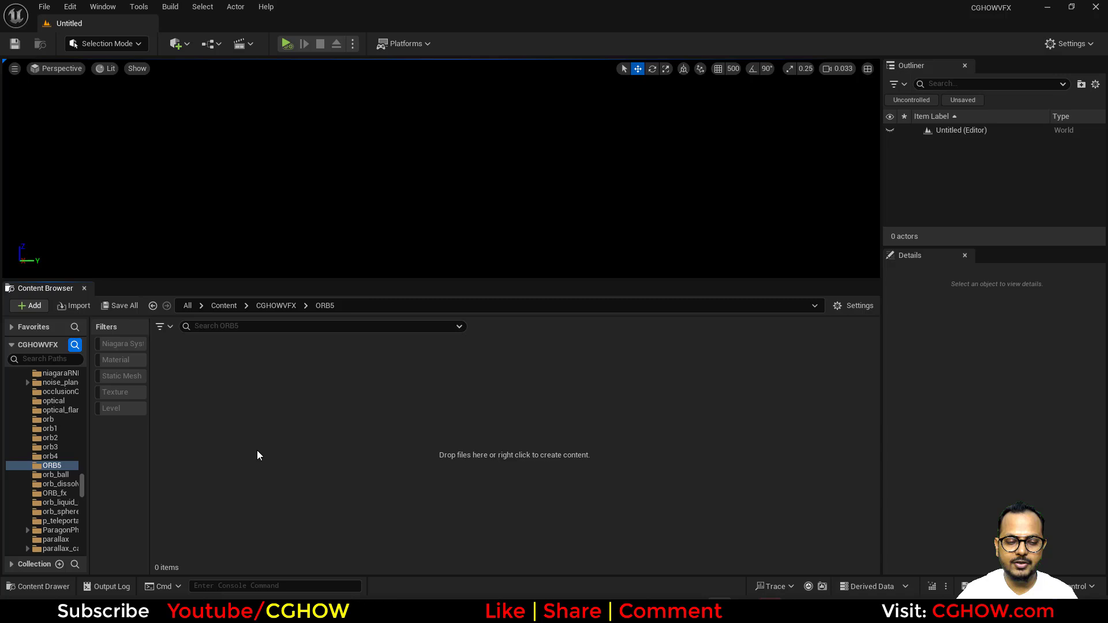
Create a new Material asset in the ORB5 folder named M_Ring and open it.
{"action": "right_click", "coordinate": [321, 396]}
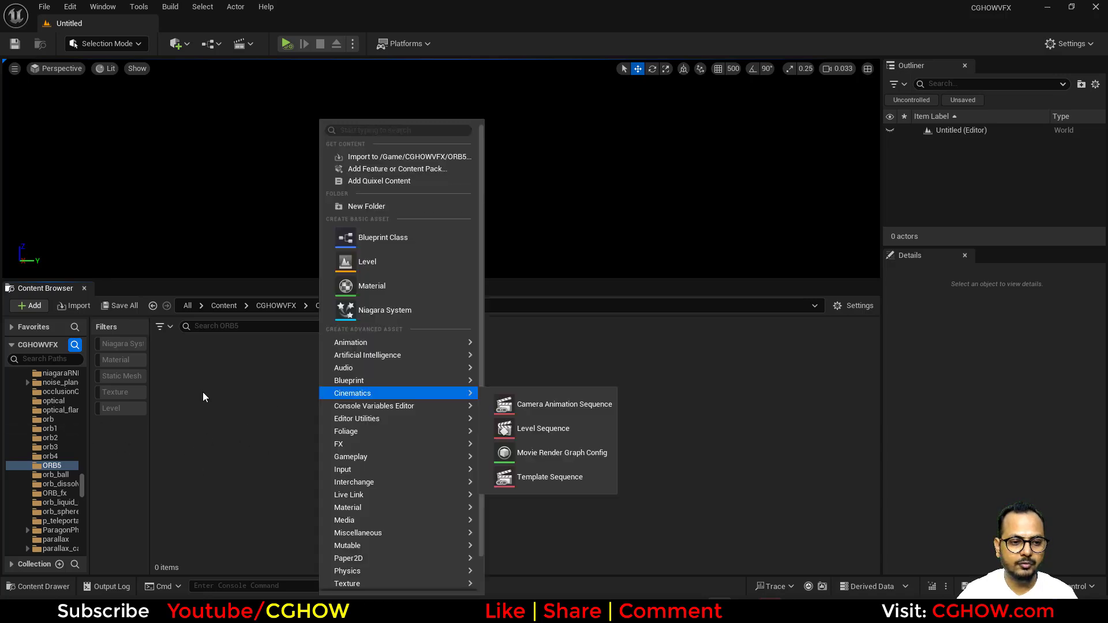
{"action": "left_click", "coordinate": [202, 396]}
{"action": "right_click", "coordinate": [281, 393]}
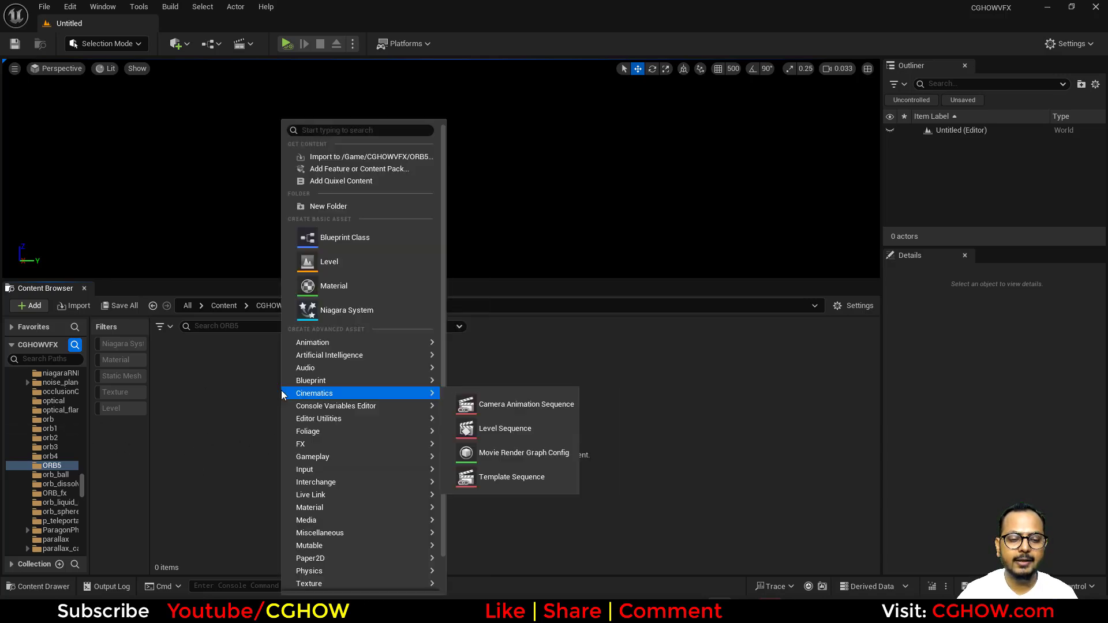
{"action": "left_click", "coordinate": [352, 287]}
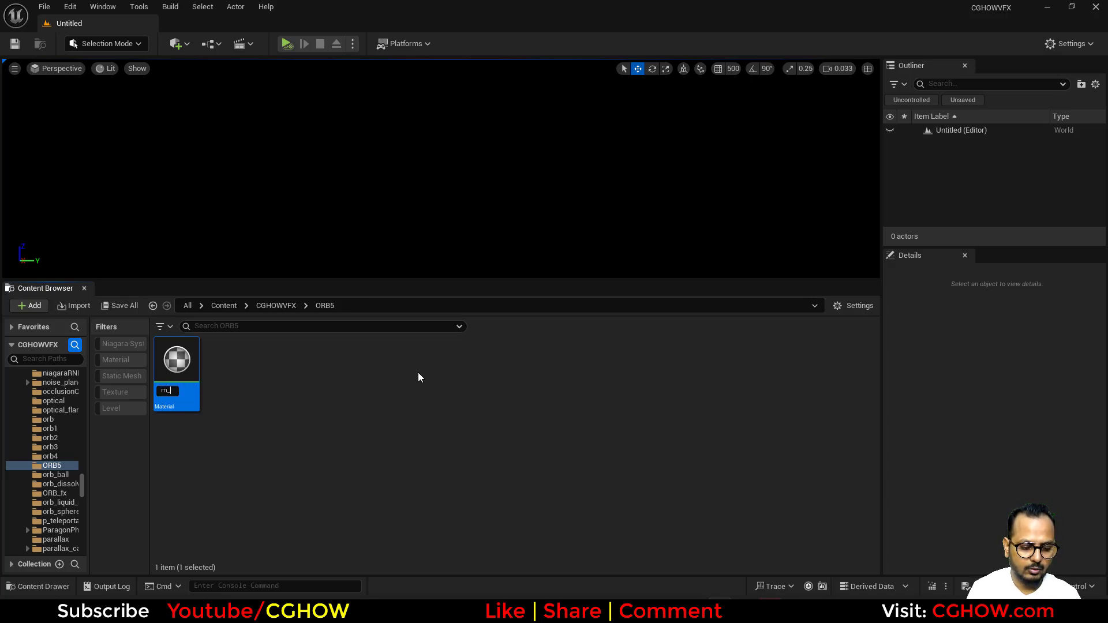
{"action": "type", "text": "m_"}
{"action": "key", "text": "BackSpace"}
{"action": "key", "text": "BackSpace"}
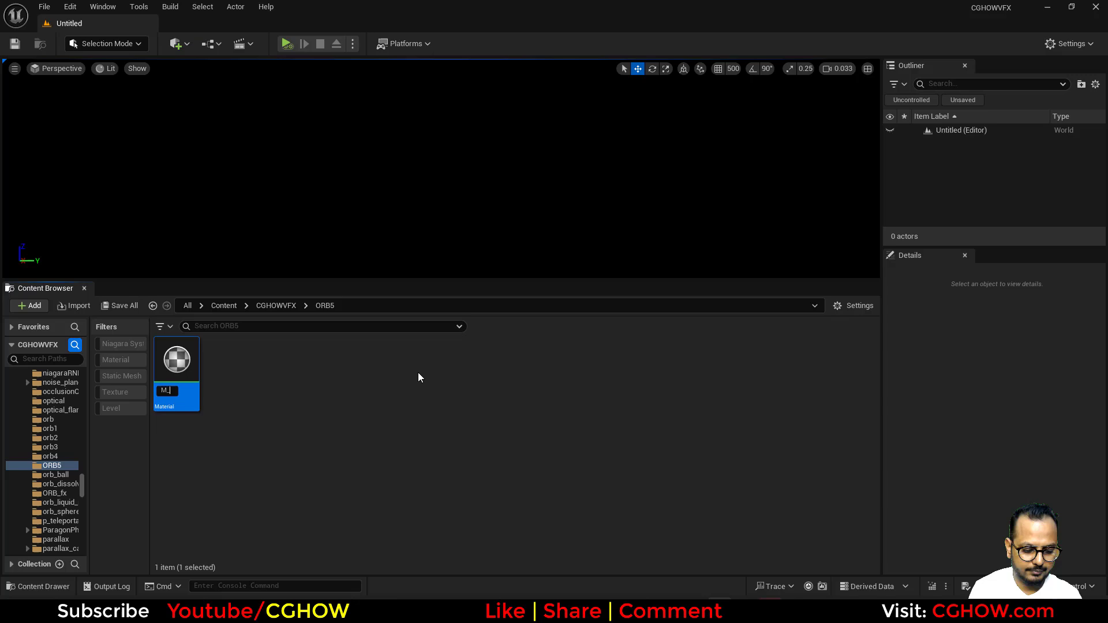
{"action": "key", "text": "Return"}
{"action": "key", "text": "Return"}
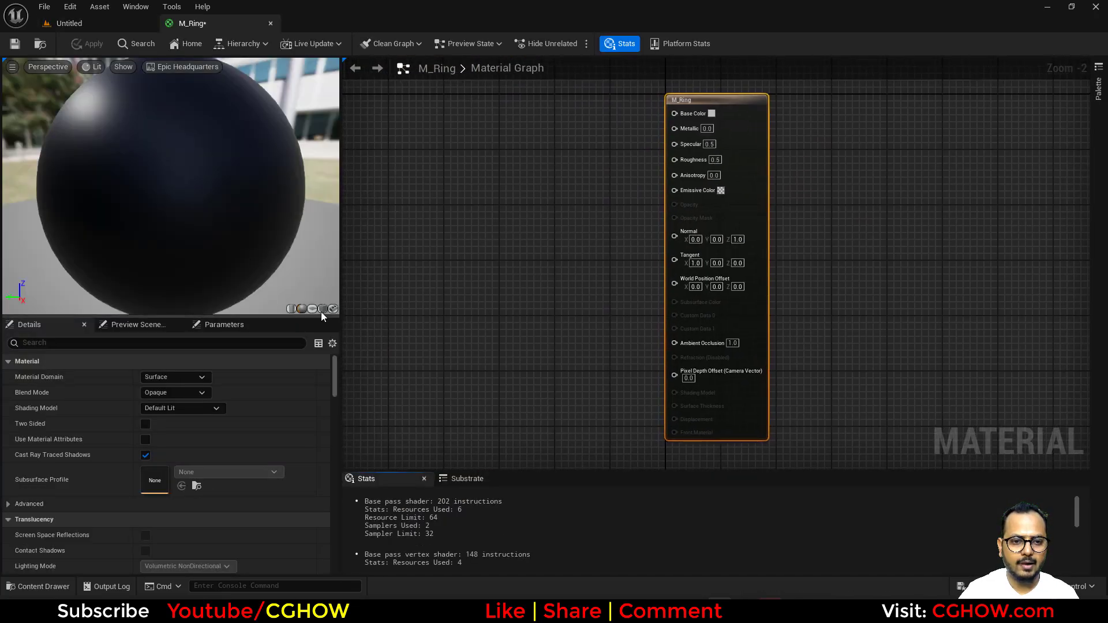
Preview M_Ring on a plane and set it to Additive blend, Unlit shading and Two Sided.
{"action": "left_click", "coordinate": [312, 308]}
{"action": "left_click", "coordinate": [190, 393]}
{"action": "left_click", "coordinate": [168, 437]}
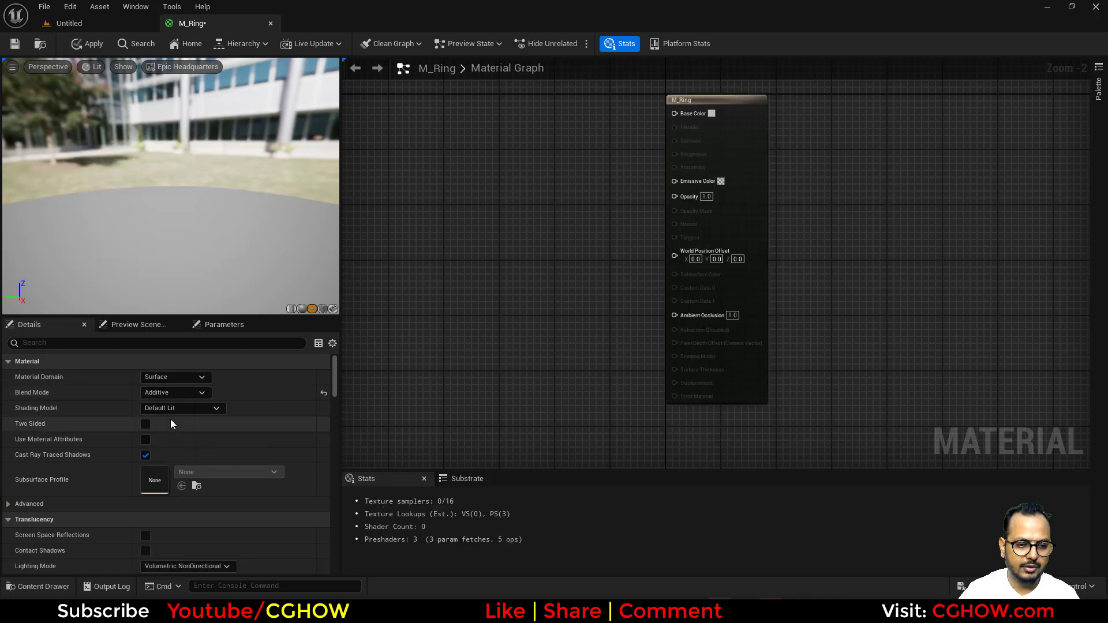
{"action": "left_click", "coordinate": [174, 410]}
{"action": "left_click", "coordinate": [151, 422]}
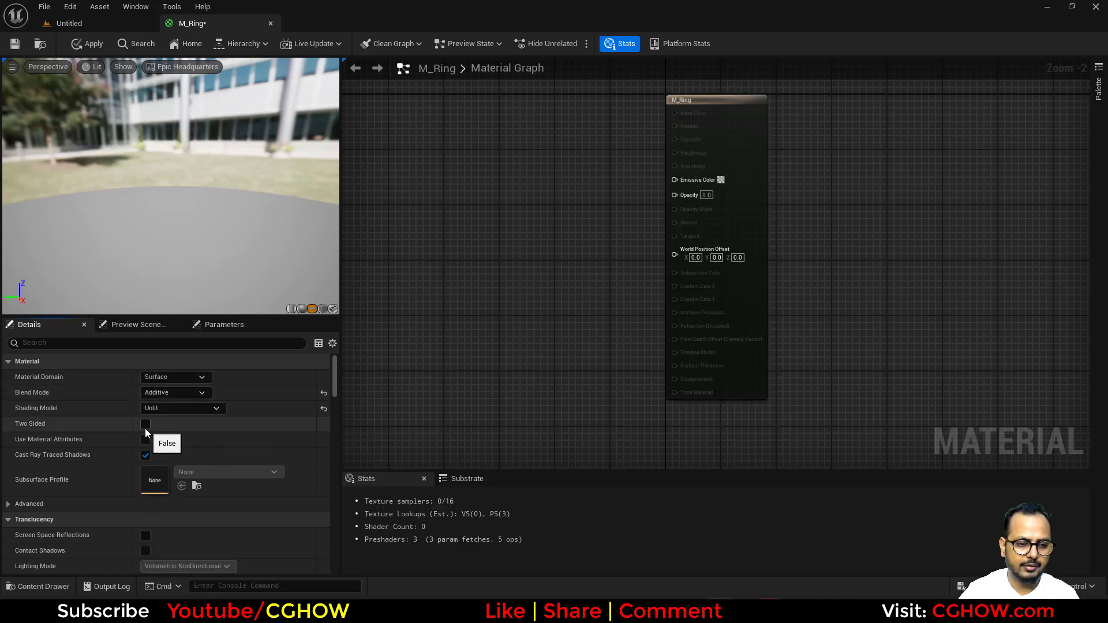
{"action": "left_click", "coordinate": [145, 426]}
Add a RadialGradientExponential node with a 1-x node beside it.
{"action": "right_click_drag", "start_coordinate": [715, 227], "coordinate": [767, 334]}
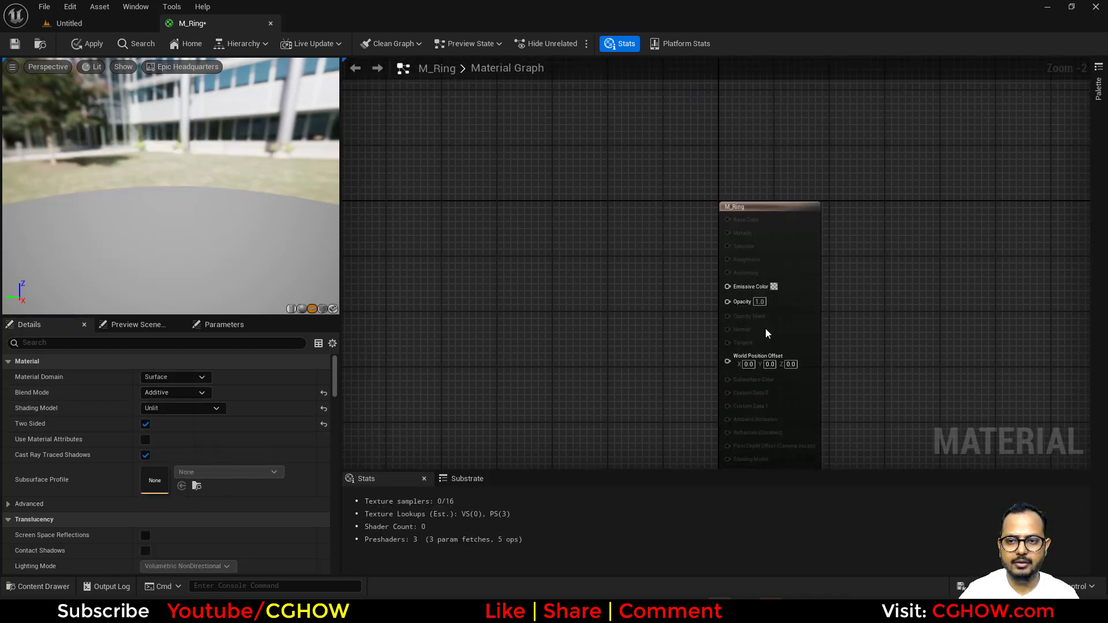
{"action": "right_click", "coordinate": [410, 198]}
{"action": "type", "text": "rad"}
{"action": "left_click", "coordinate": [478, 229]}
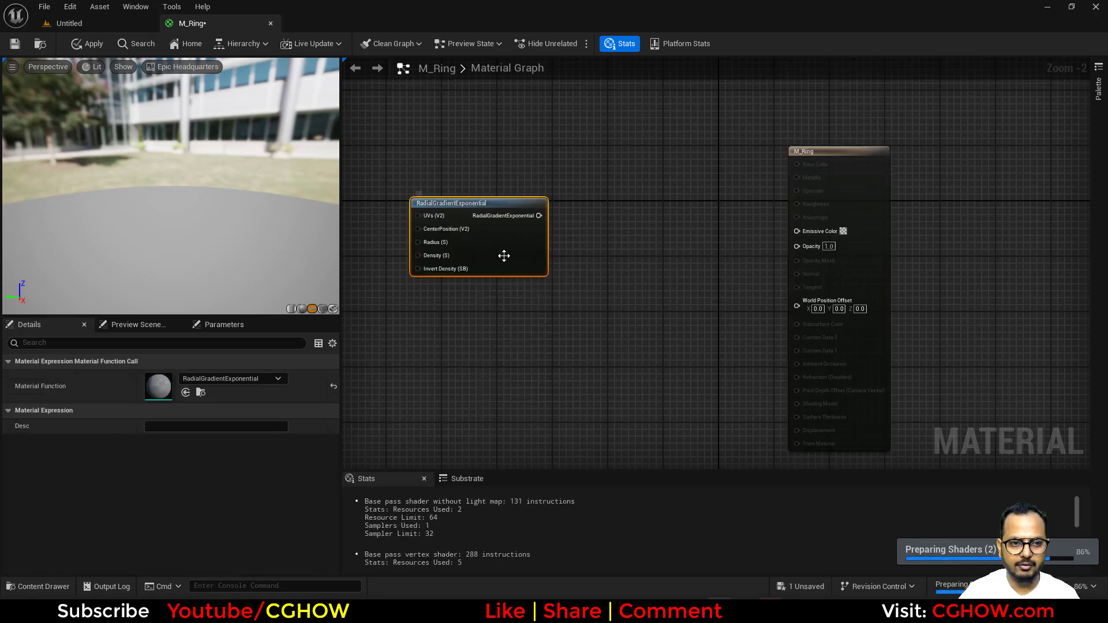
{"action": "key", "text": "space"}
{"action": "left_click_drag", "start_coordinate": [436, 237], "coordinate": [489, 323]}
{"action": "left_click_drag", "start_coordinate": [563, 359], "coordinate": [557, 286]}
{"action": "left_click", "coordinate": [583, 303]}
Duplicate the radial gradient and drive the copy's Density with a constant of 50.
{"action": "key", "text": "space"}
{"action": "right_click_drag", "start_coordinate": [418, 247], "coordinate": [420, 309]}
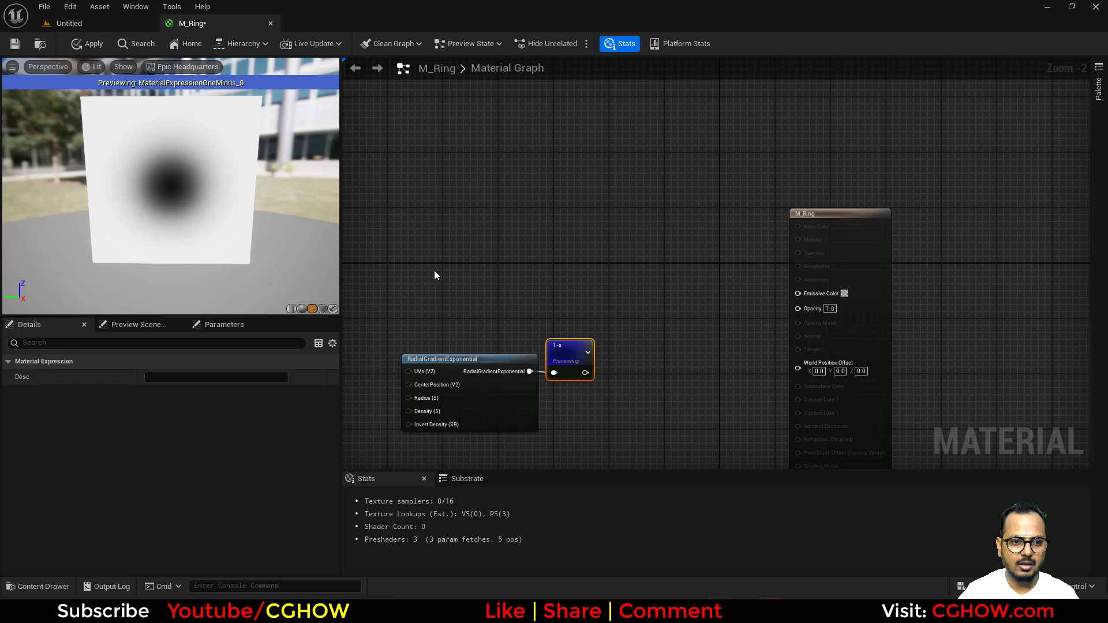
{"action": "left_click", "coordinate": [533, 416]}
{"action": "key", "text": "ctrl+c"}
{"action": "key", "text": "ctrl+v"}
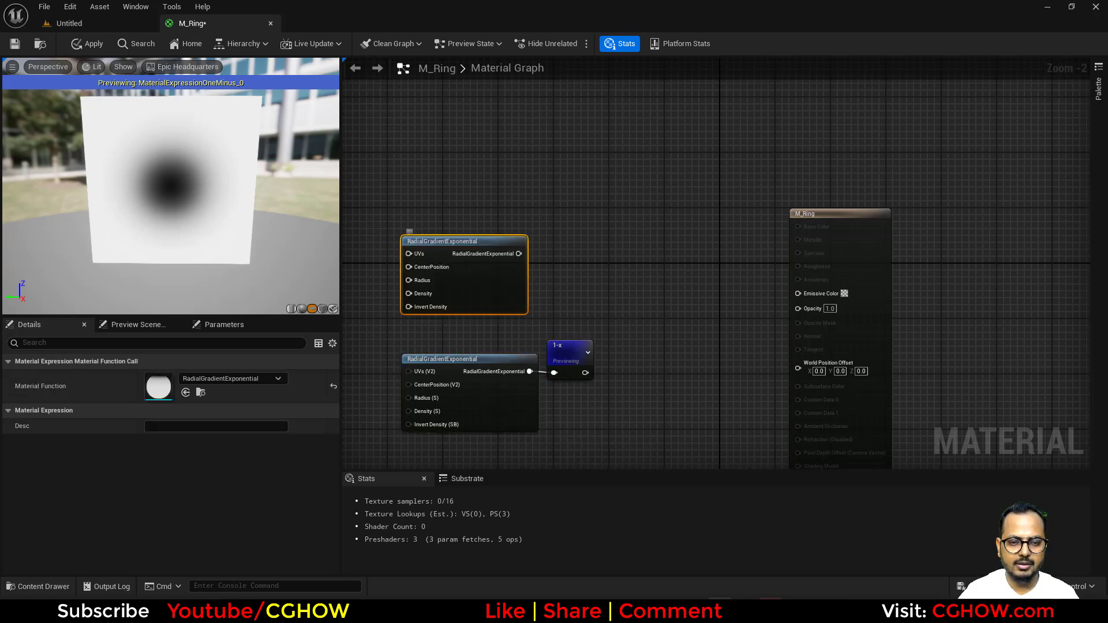
{"action": "right_click_drag", "start_coordinate": [477, 296], "coordinate": [589, 276]}
{"action": "key", "text": "space"}
{"action": "left_click", "coordinate": [416, 272]}
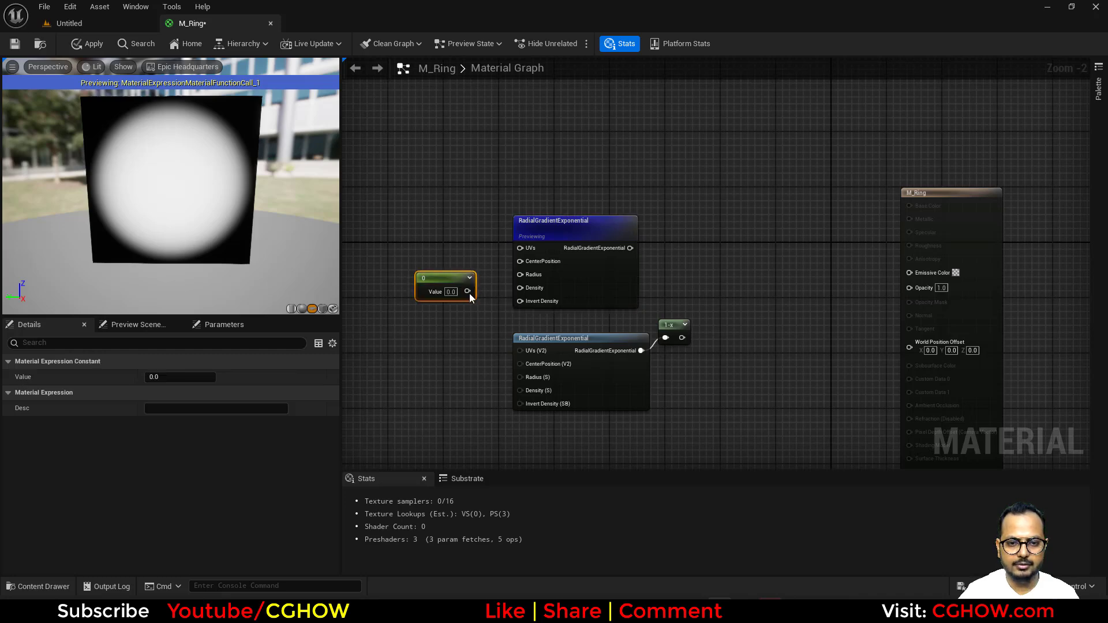
{"action": "left_click_drag", "start_coordinate": [468, 292], "coordinate": [528, 288]}
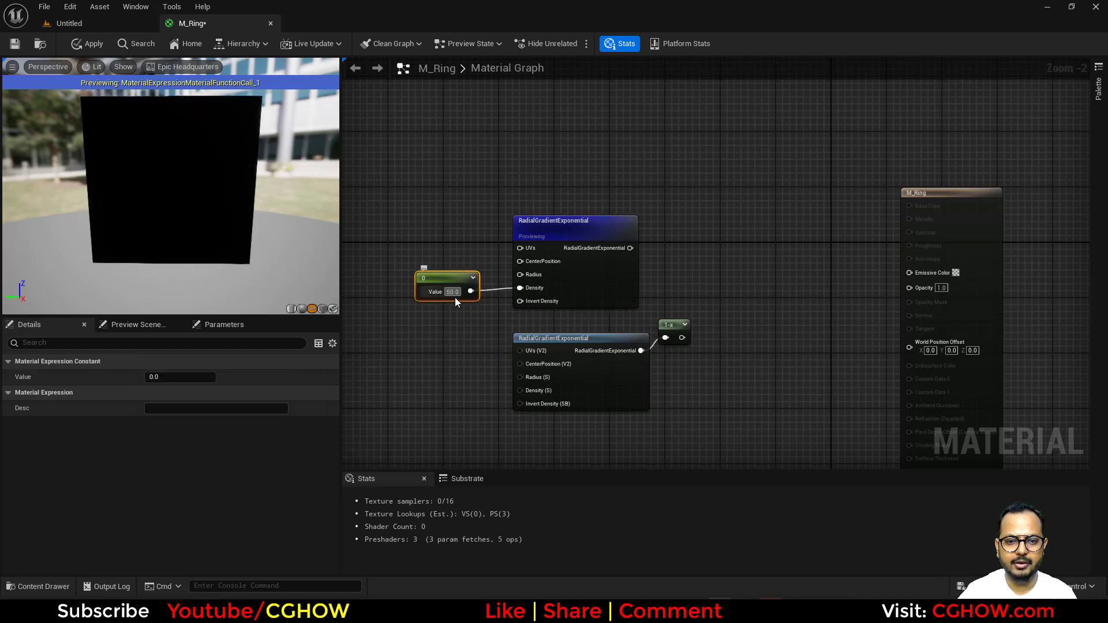
{"action": "key", "text": "Return"}
{"action": "right_click_drag", "start_coordinate": [520, 334], "coordinate": [425, 335]}
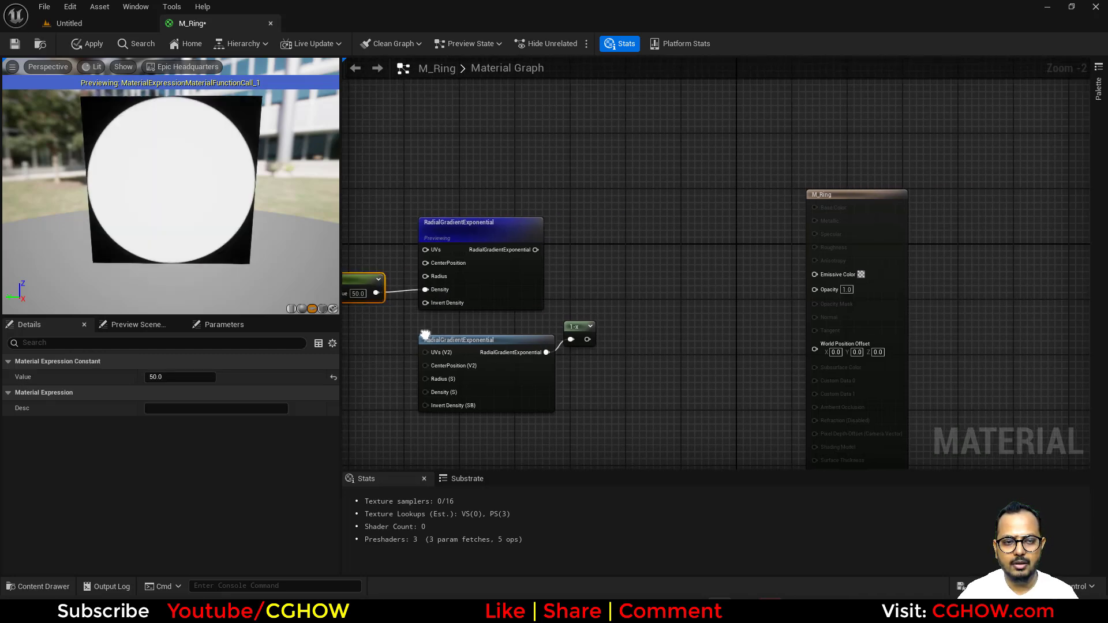
Multiply the density-50 gradient (A) by the 1-x output (B) to form the ring.
{"action": "left_click", "coordinate": [567, 335]}
{"action": "key", "text": "space"}
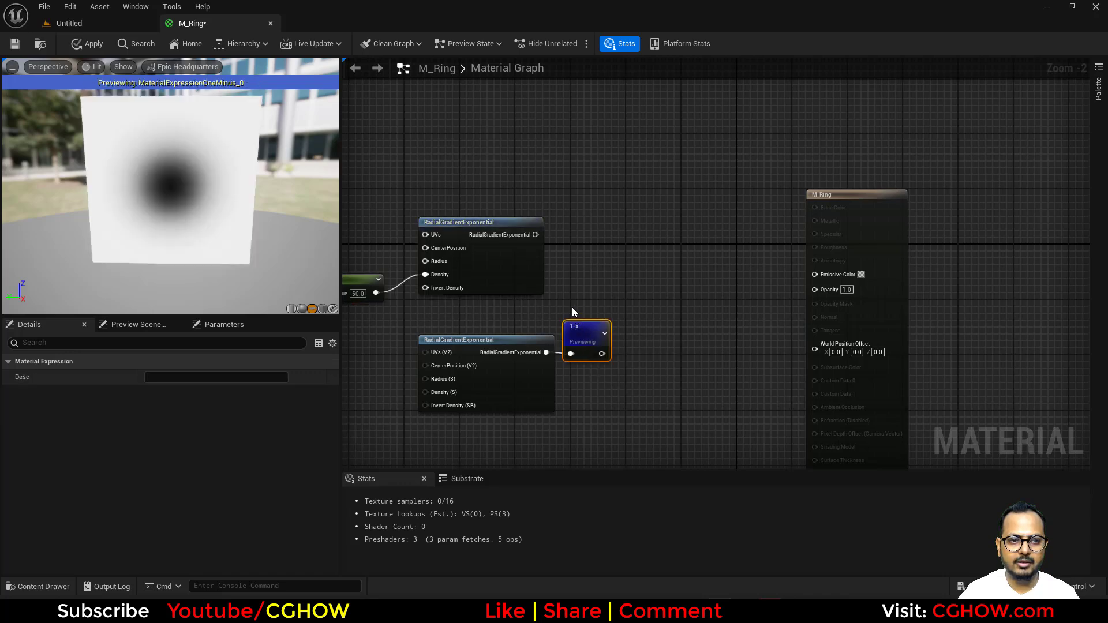
{"action": "left_click", "coordinate": [601, 254]}
{"action": "left_click_drag", "start_coordinate": [603, 353], "coordinate": [607, 283]}
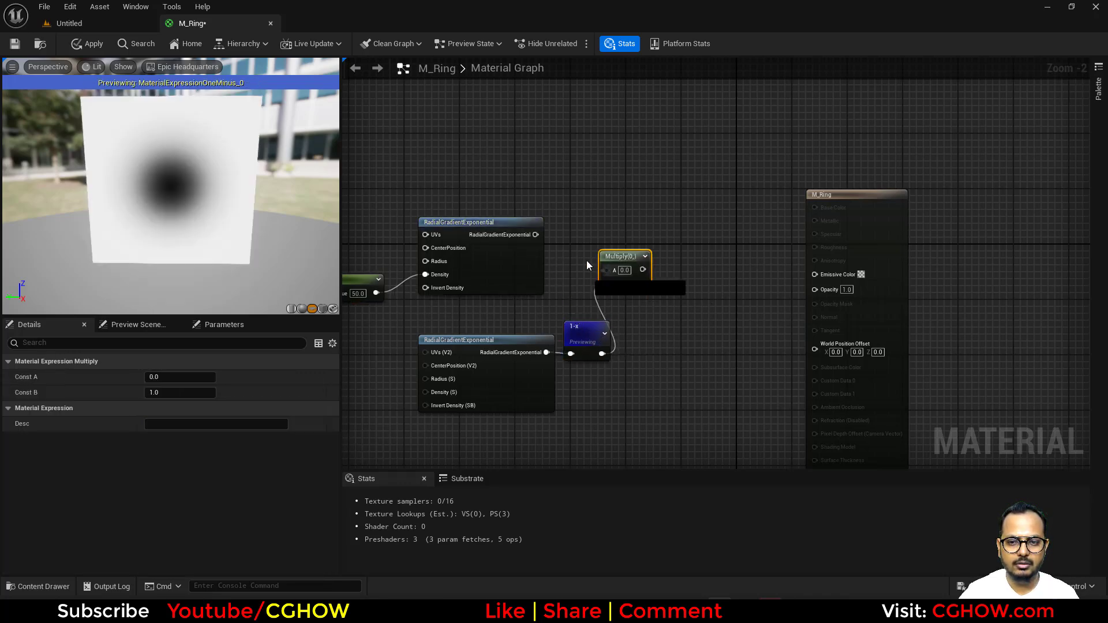
{"action": "left_click_drag", "start_coordinate": [536, 235], "coordinate": [607, 267]}
{"action": "key", "text": "space"}
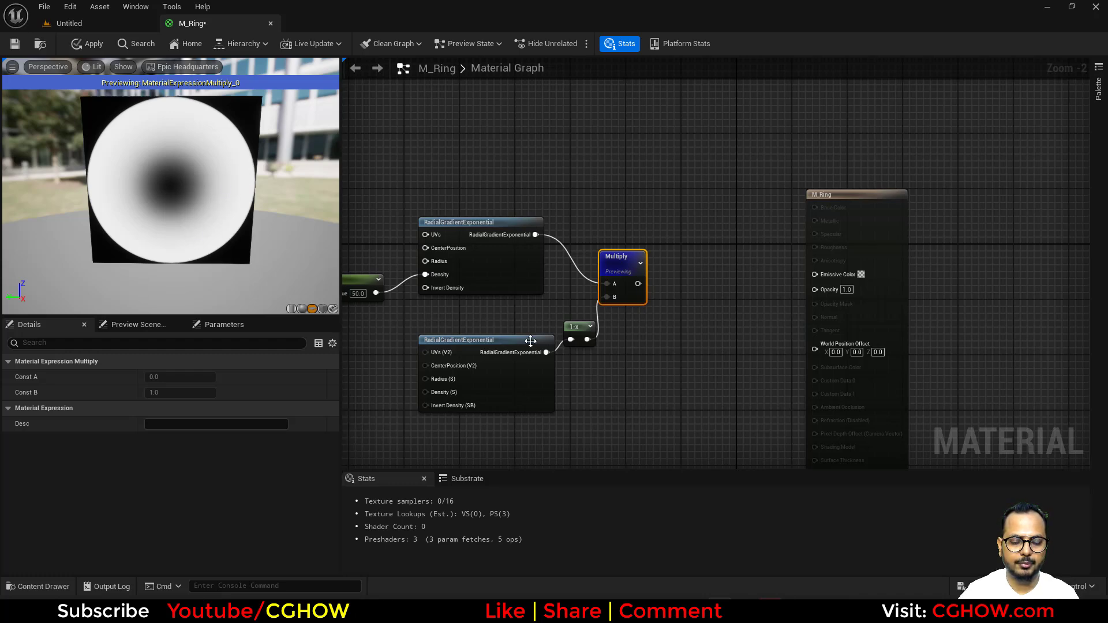
{"action": "right_click_drag", "start_coordinate": [687, 351], "coordinate": [610, 380]}
Feed the Multiply result into a new Power node and try higher exponents in the preview.
{"action": "left_click", "coordinate": [573, 282]}
{"action": "left_click", "coordinate": [573, 282]}
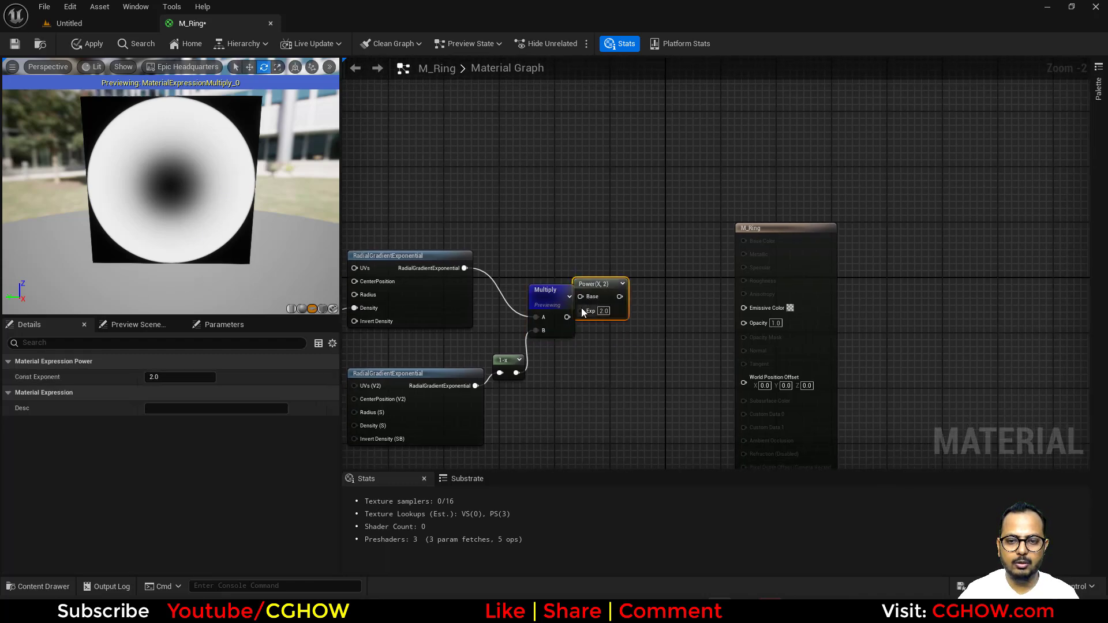
{"action": "left_click_drag", "start_coordinate": [565, 317], "coordinate": [618, 304]}
{"action": "key", "text": "space"}
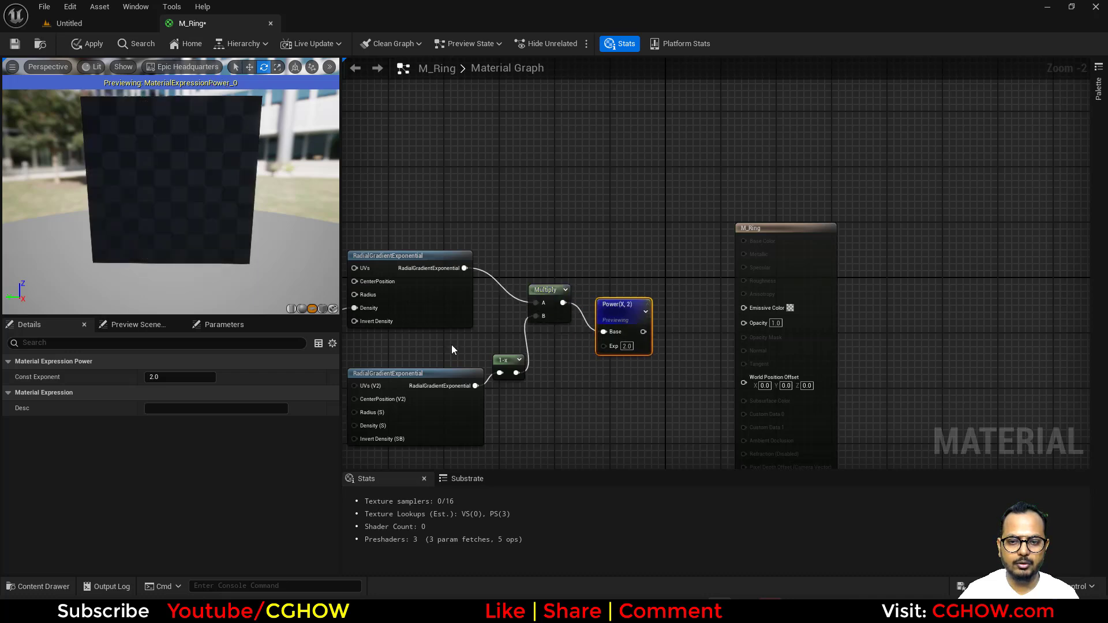
{"action": "left_click_drag", "start_coordinate": [184, 378], "coordinate": [215, 382]}
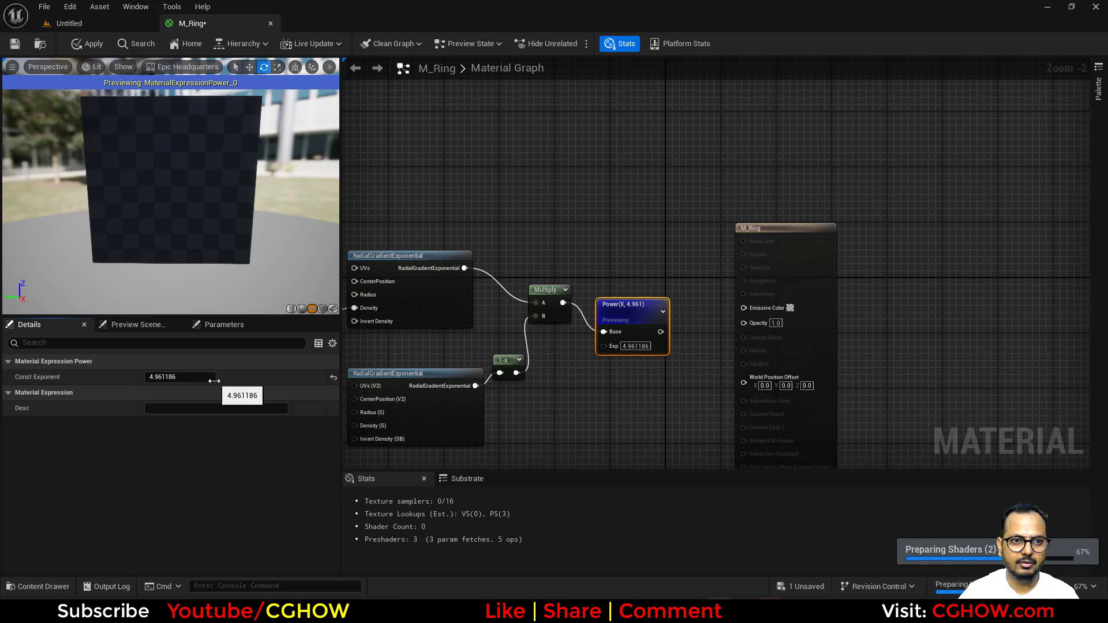
{"action": "left_click_drag", "start_coordinate": [214, 381], "coordinate": [236, 381]}
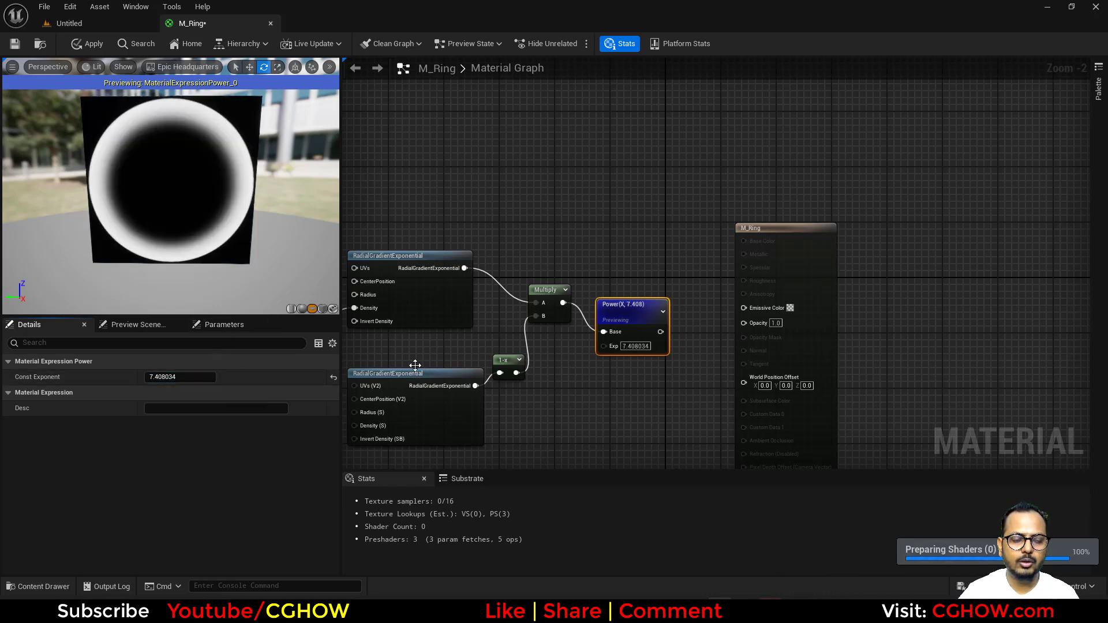
{"action": "right_click_drag", "start_coordinate": [134, 284], "coordinate": [133, 259]}
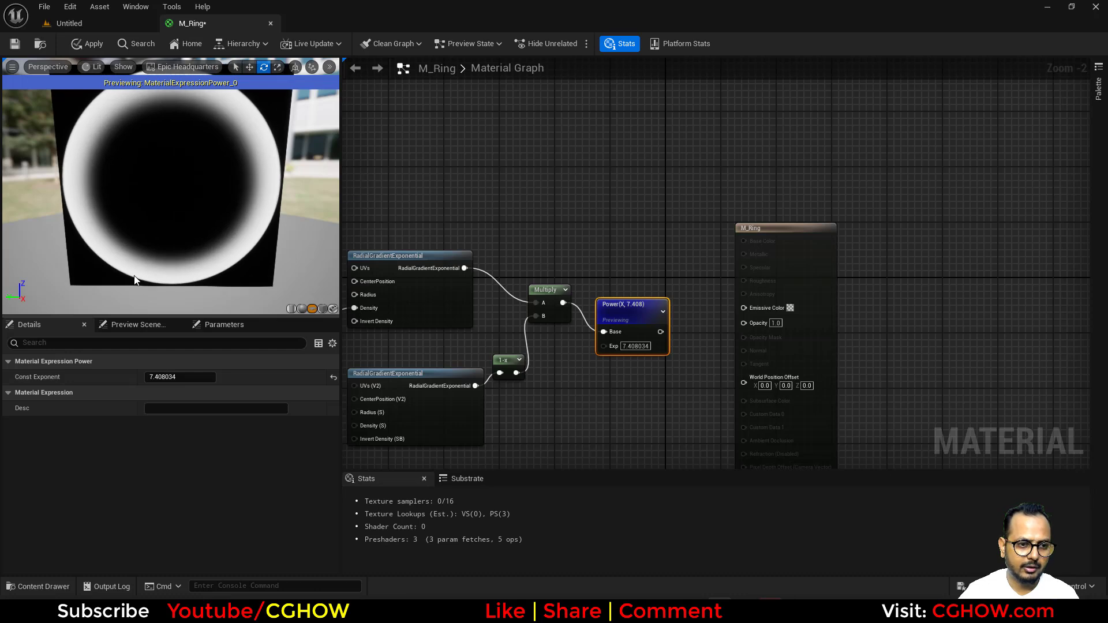
Wire a new constant of 0.6 into the second gradient's Radius.
{"action": "right_click_drag", "start_coordinate": [488, 390], "coordinate": [687, 346]}
{"action": "left_click", "coordinate": [485, 369]}
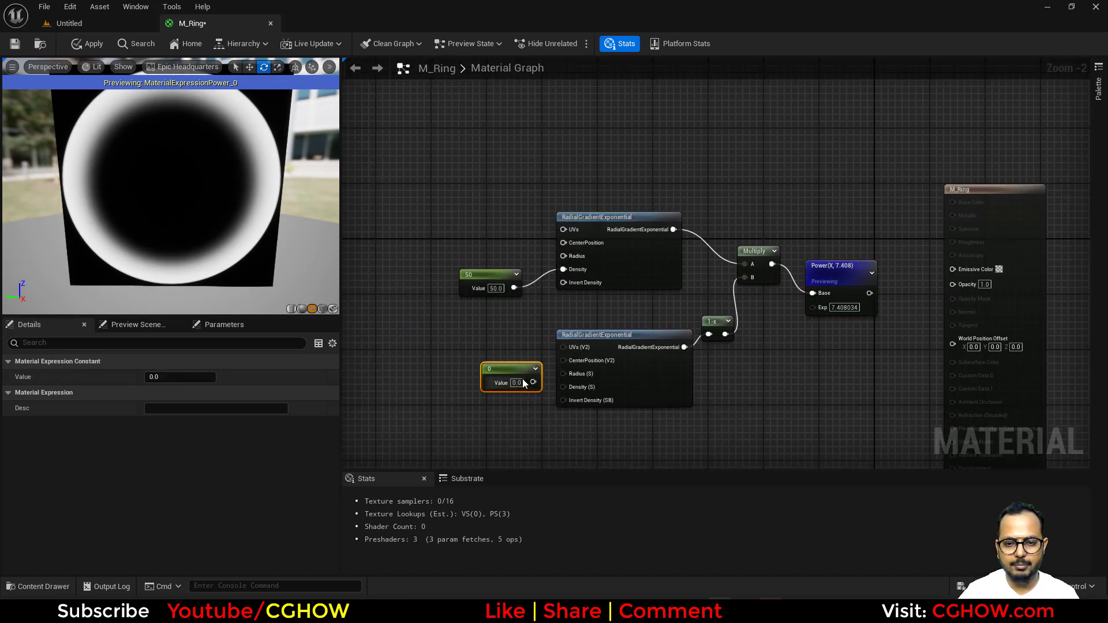
{"action": "left_click_drag", "start_coordinate": [534, 382], "coordinate": [558, 382]}
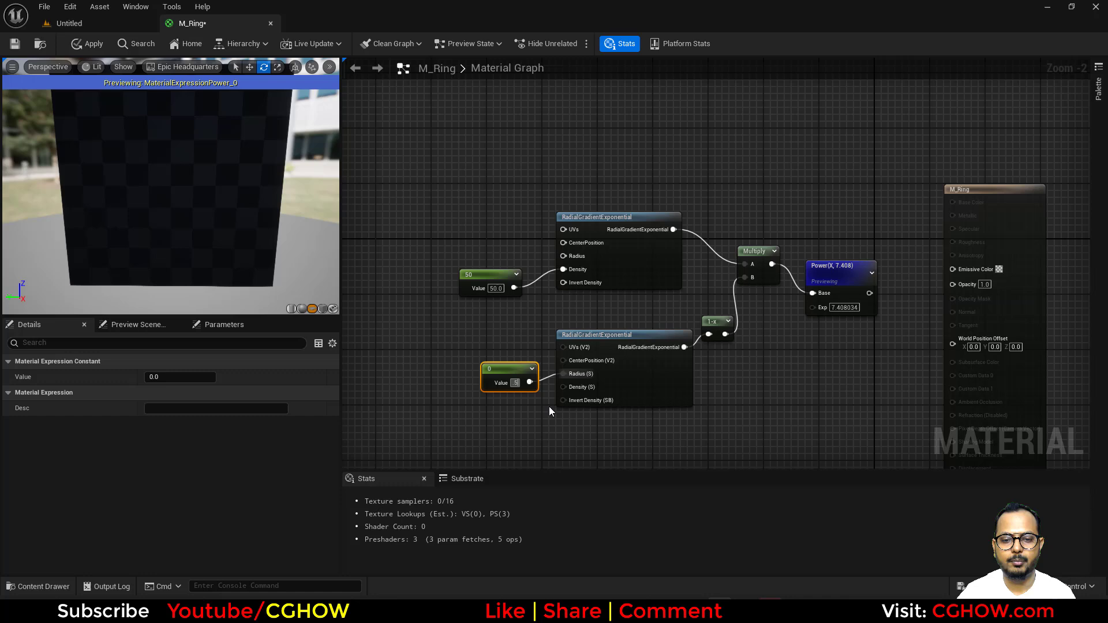
{"action": "key", "text": "Return"}
{"action": "type", "text": ".6"}
{"action": "key", "text": "Return"}
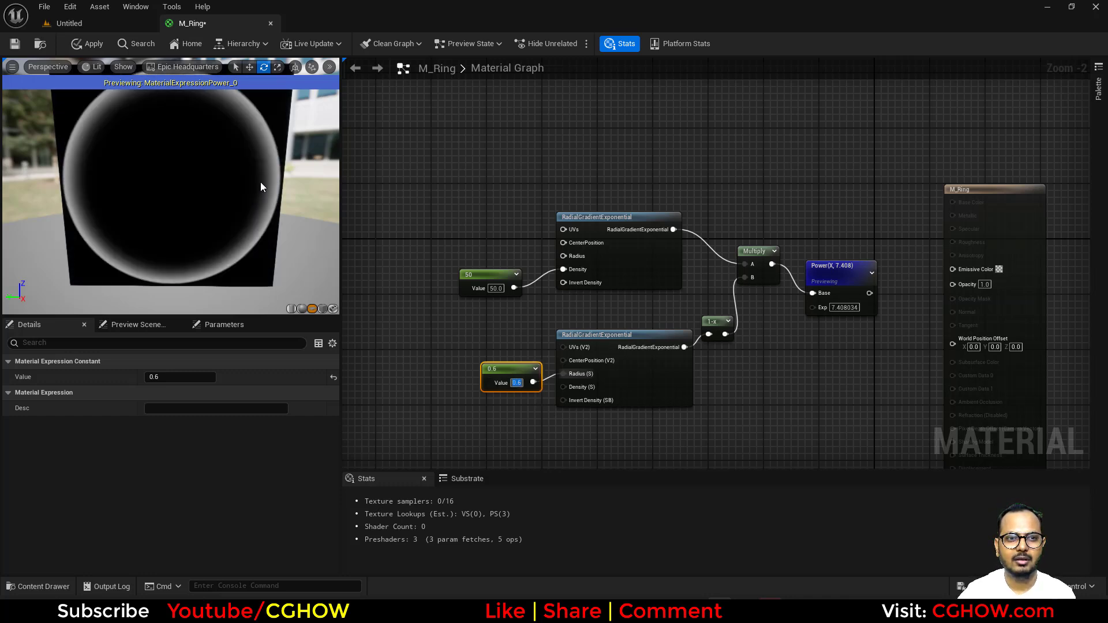
Set the Power exponent to 5 and the radius constant to 0.55.
{"action": "left_click_drag", "start_coordinate": [842, 307], "coordinate": [718, 287]}
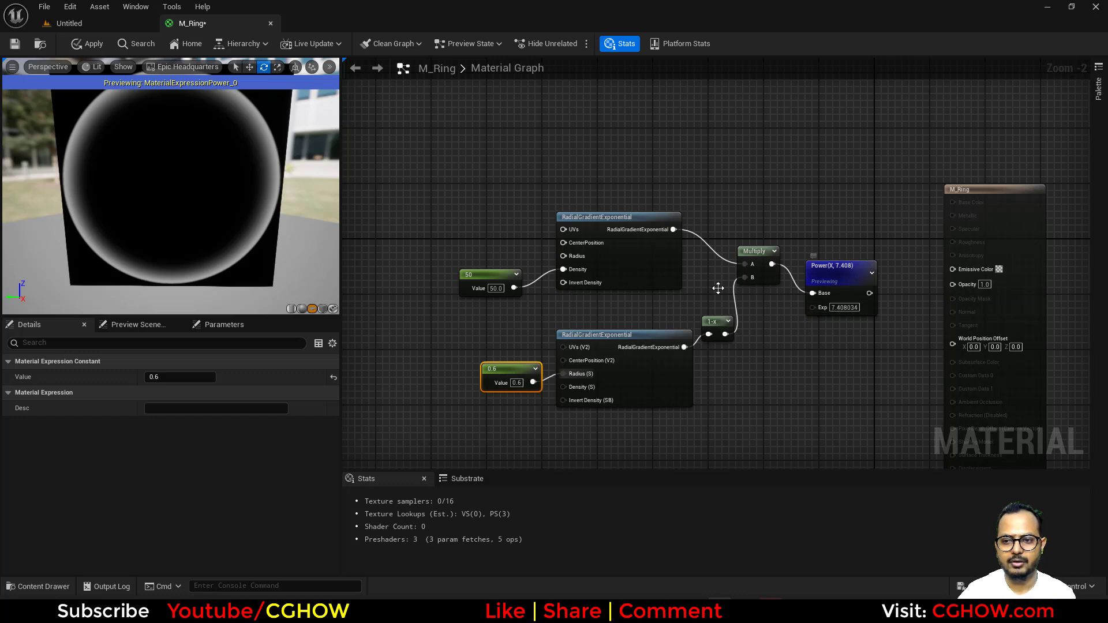
{"action": "left_click", "coordinate": [179, 377]}
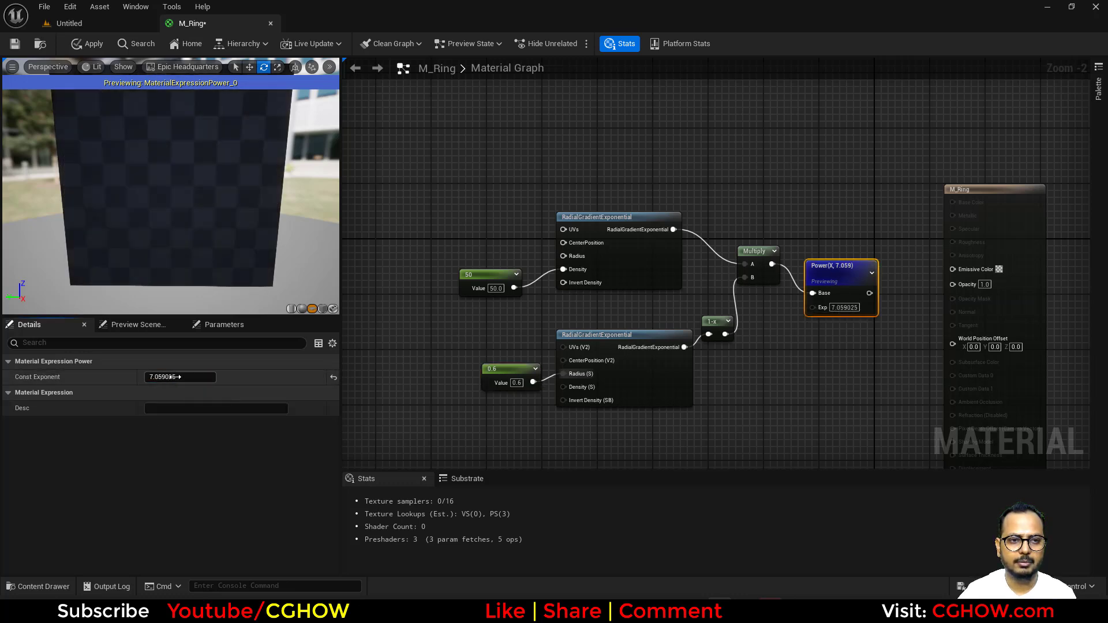
{"action": "type", "text": "5"}
{"action": "key", "text": "Return"}
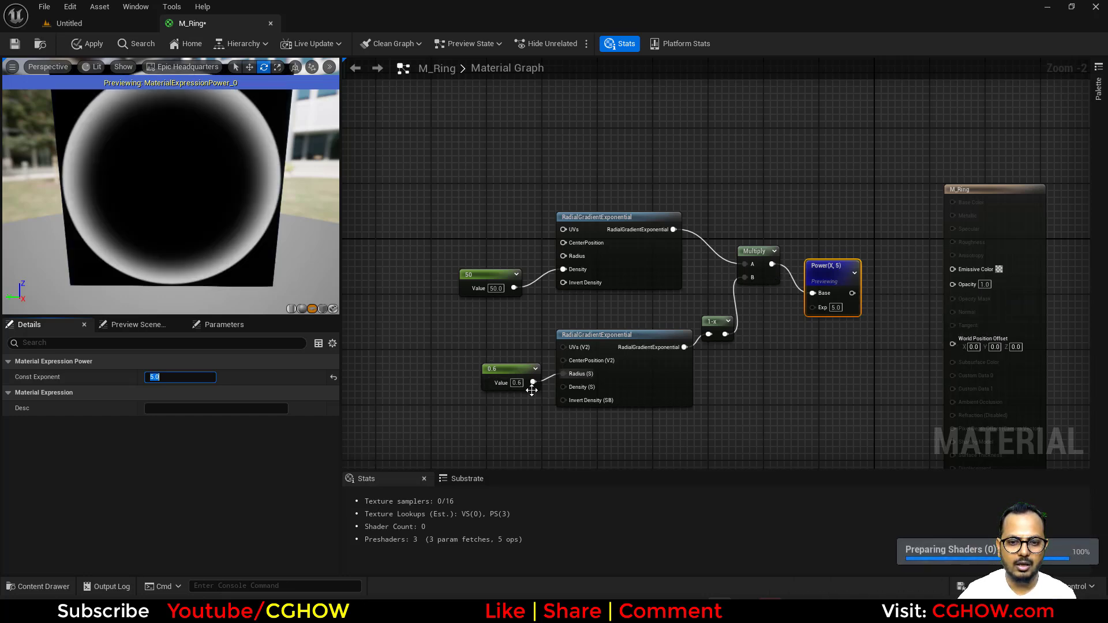
{"action": "left_click", "coordinate": [516, 383]}
{"action": "type", "text": "0.55"}
{"action": "key", "text": "Return"}
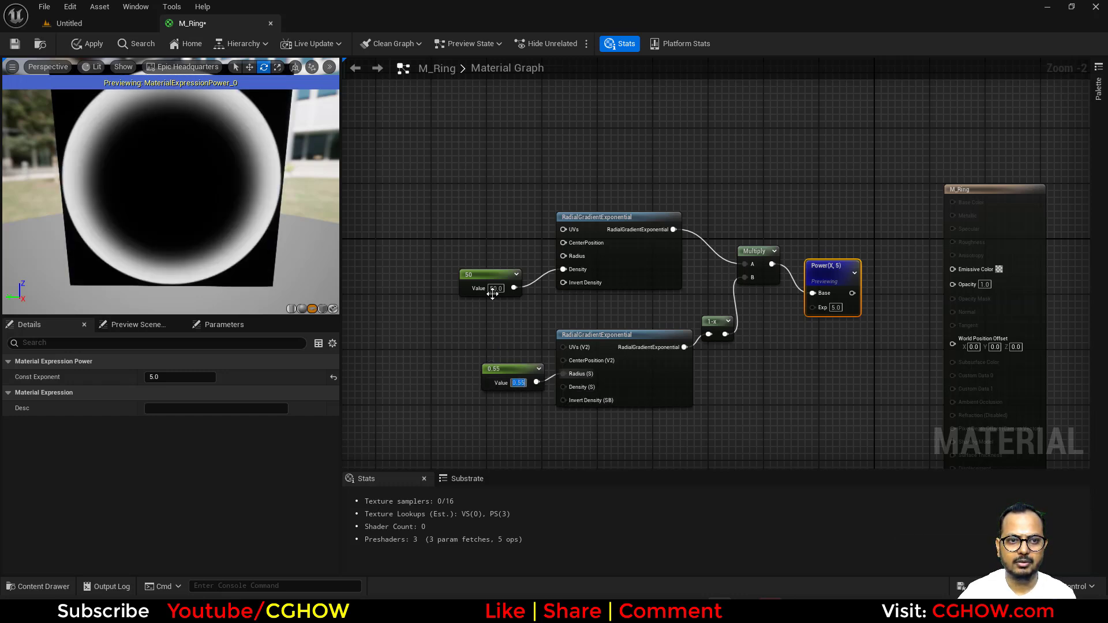
{"action": "right_click_drag", "start_coordinate": [702, 250], "coordinate": [529, 329]}
Add a Particle Color node and wire its RGB into Emissive Color.
{"action": "right_click", "coordinate": [629, 208]}
{"action": "type", "text": "particle"}
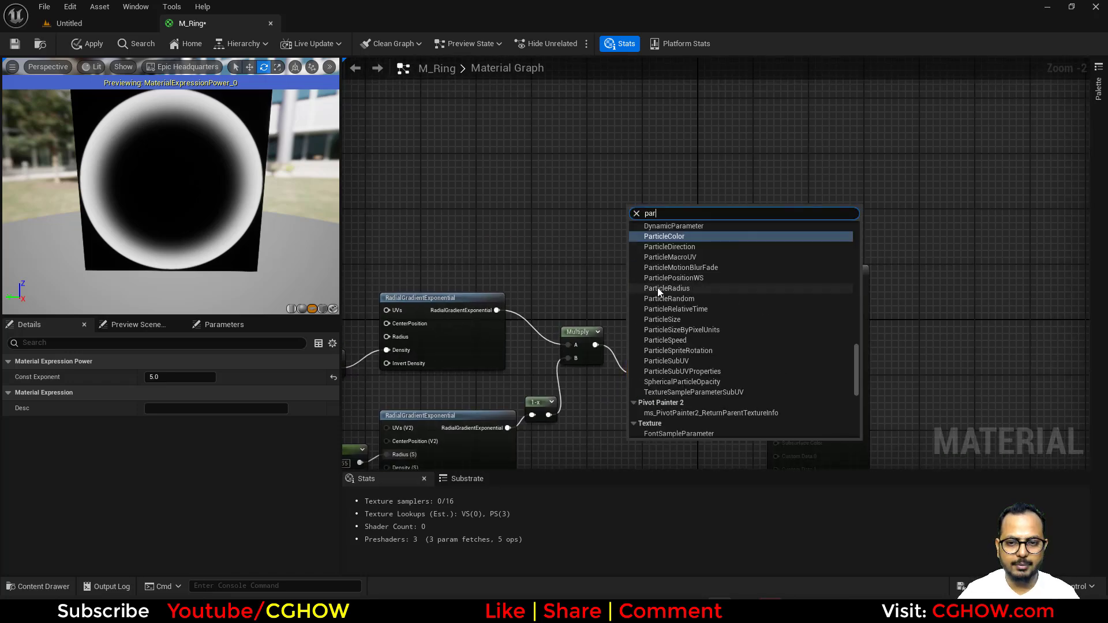
{"action": "left_click", "coordinate": [665, 245]}
{"action": "left_click_drag", "start_coordinate": [674, 230], "coordinate": [880, 286]}
Multiply particle alpha by the ring mask into Opacity and apply the material.
{"action": "left_click", "coordinate": [723, 309]}
{"action": "left_click_drag", "start_coordinate": [675, 374], "coordinate": [730, 337]}
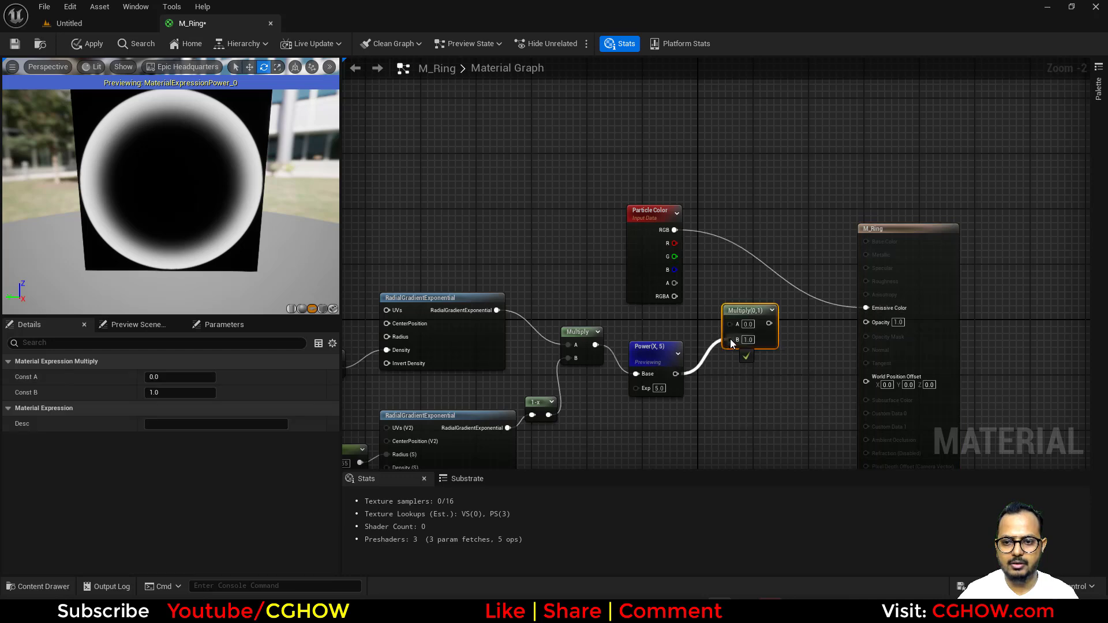
{"action": "left_click_drag", "start_coordinate": [674, 283], "coordinate": [866, 322]}
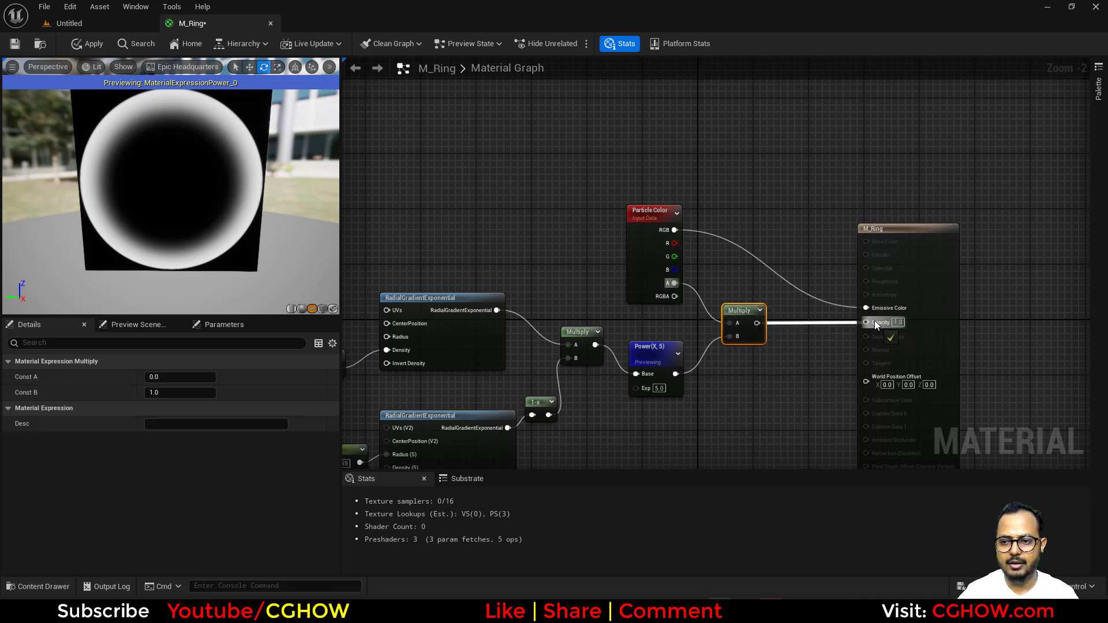
{"action": "left_click", "coordinate": [652, 348]}
{"action": "key", "text": "space"}
{"action": "key", "text": "Home"}
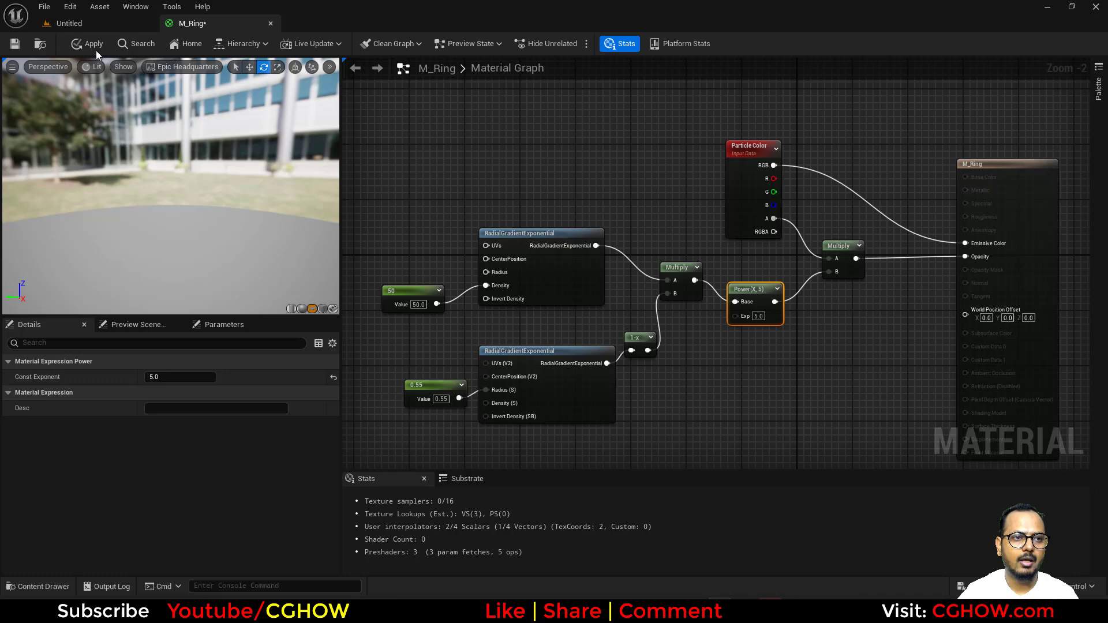
{"action": "key", "text": "ctrl+s"}
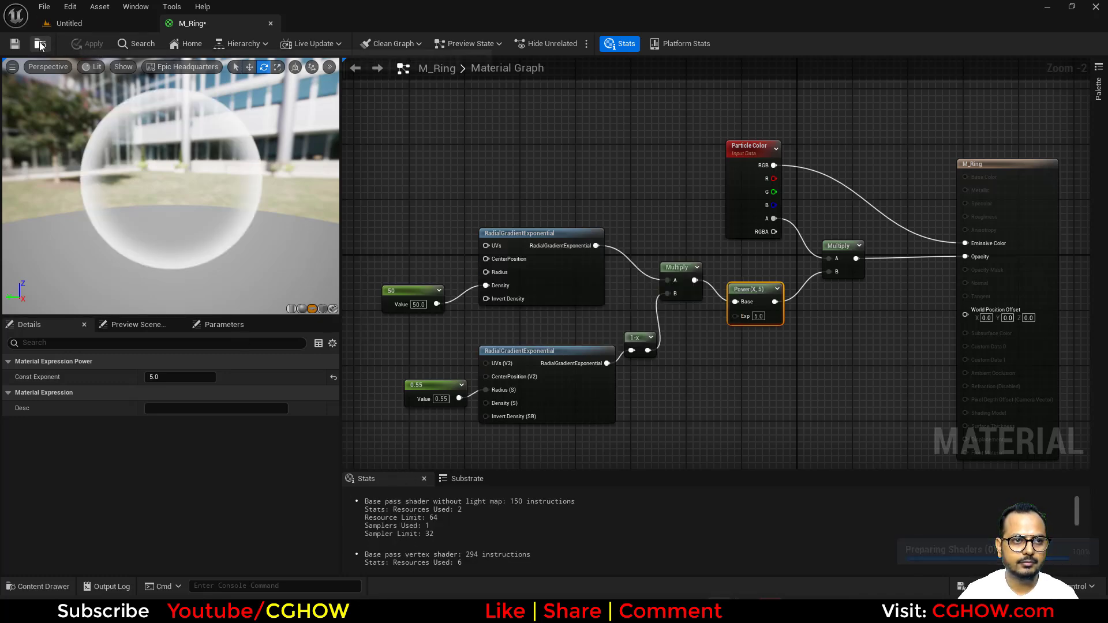
Save the M_Ring material from the Content Browser.
{"action": "left_click", "coordinate": [69, 23]}
{"action": "right_click", "coordinate": [178, 345]}
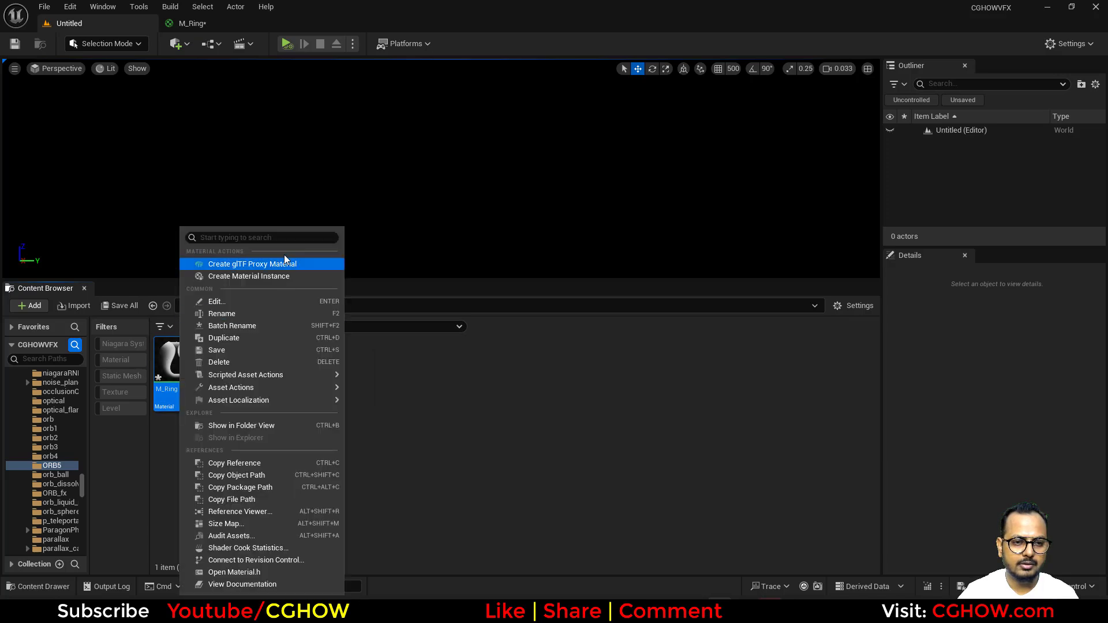
{"action": "left_click", "coordinate": [227, 352]}
Create an empty Niagara System in ORB5 named NS_ORB.
{"action": "right_click", "coordinate": [274, 383]}
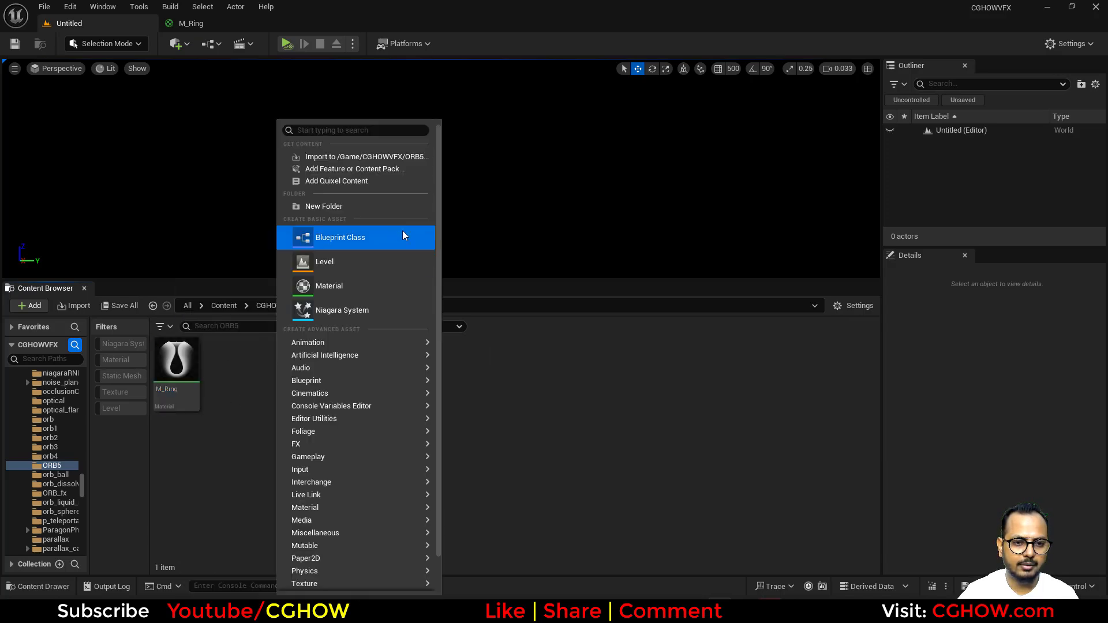
{"action": "left_click", "coordinate": [341, 305]}
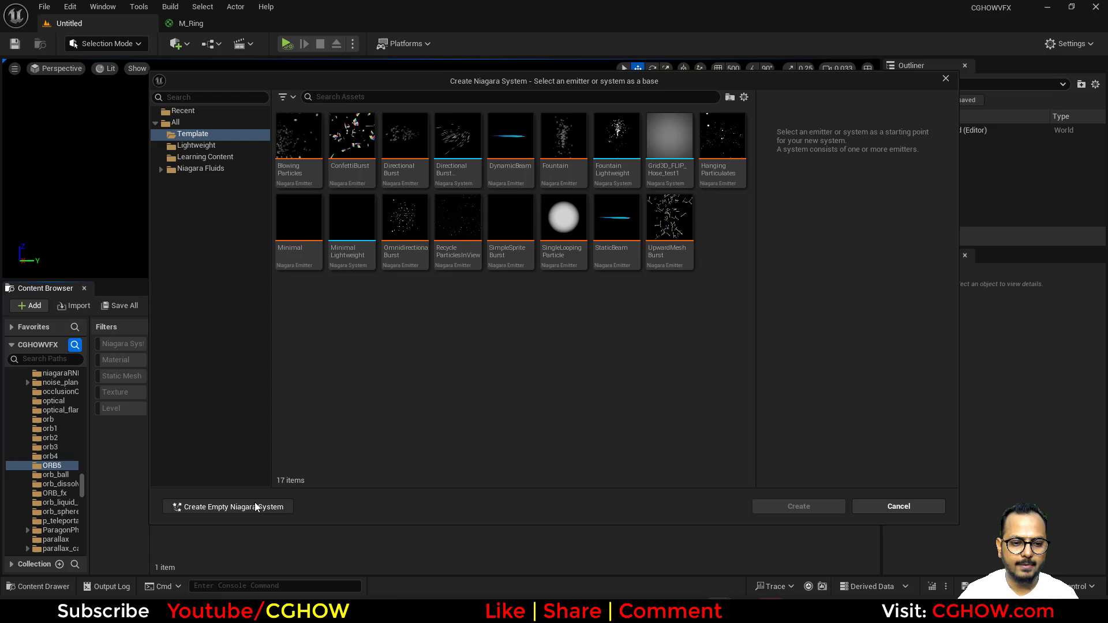
{"action": "left_click", "coordinate": [255, 505]}
{"action": "type", "text": "NS_ORB"}
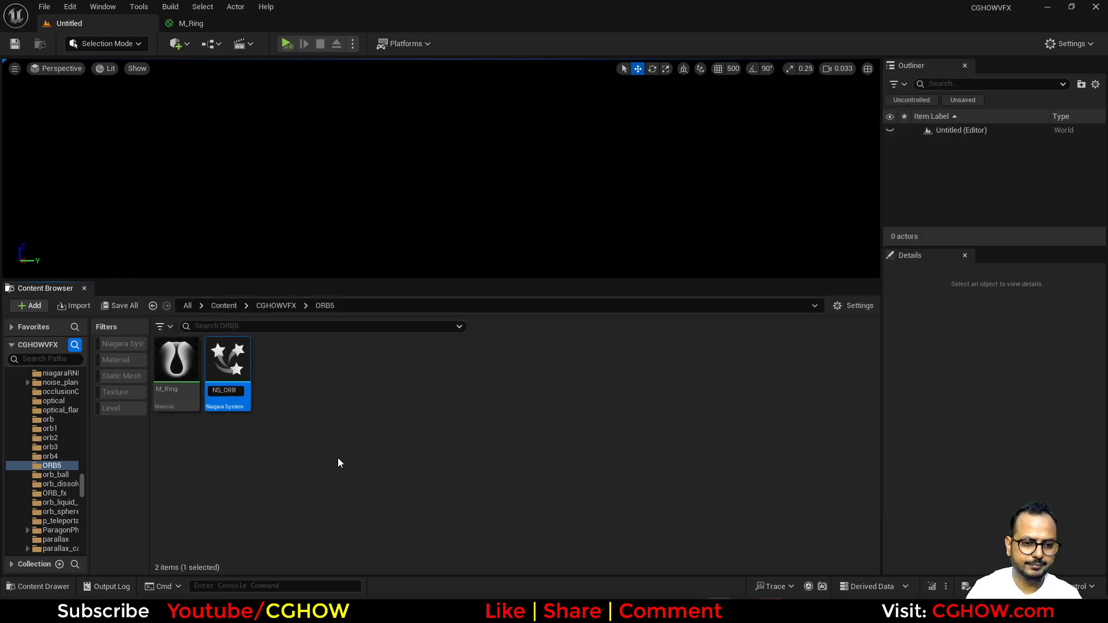
Open NS_ORB and add a Fountain emitter renamed Rings.
{"action": "key", "text": "Return"}
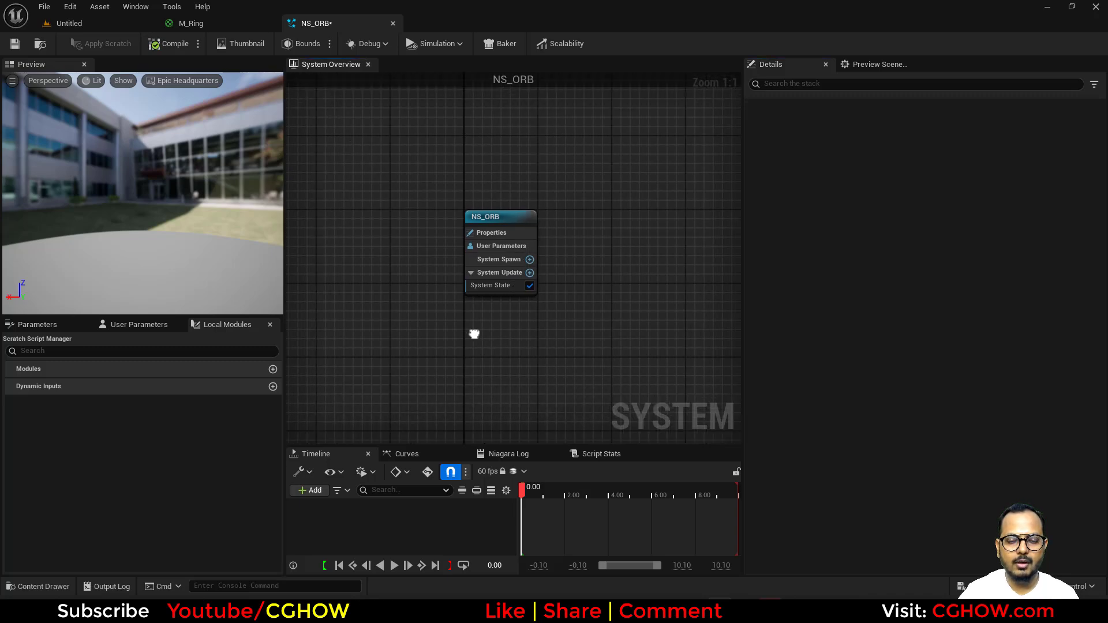
{"action": "right_click", "coordinate": [504, 157]}
{"action": "left_click", "coordinate": [581, 183]}
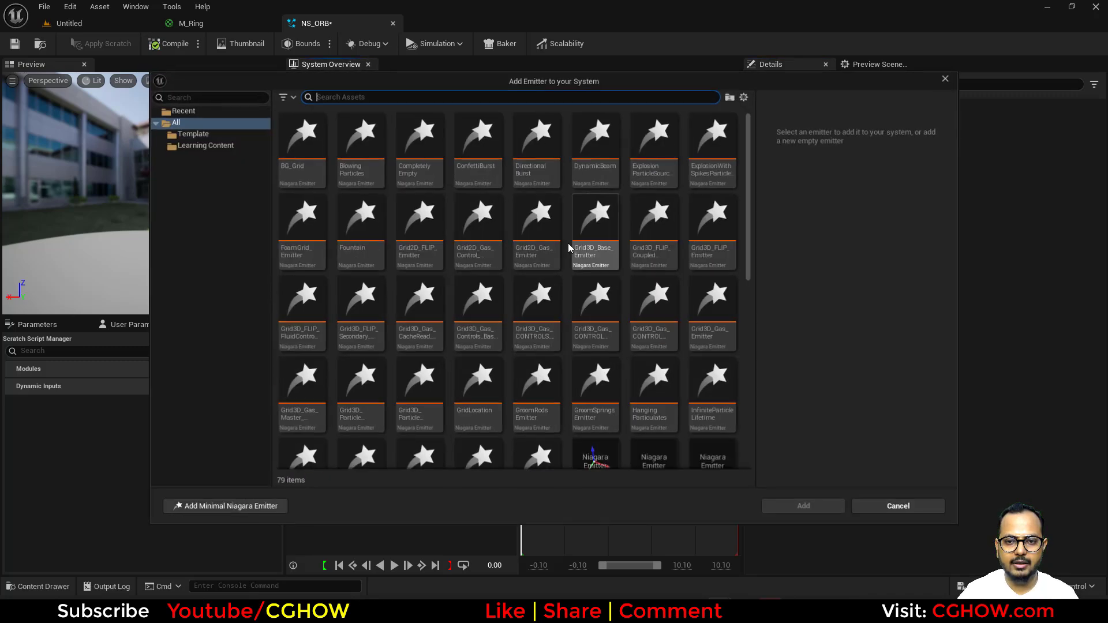
{"action": "left_click", "coordinate": [355, 222]}
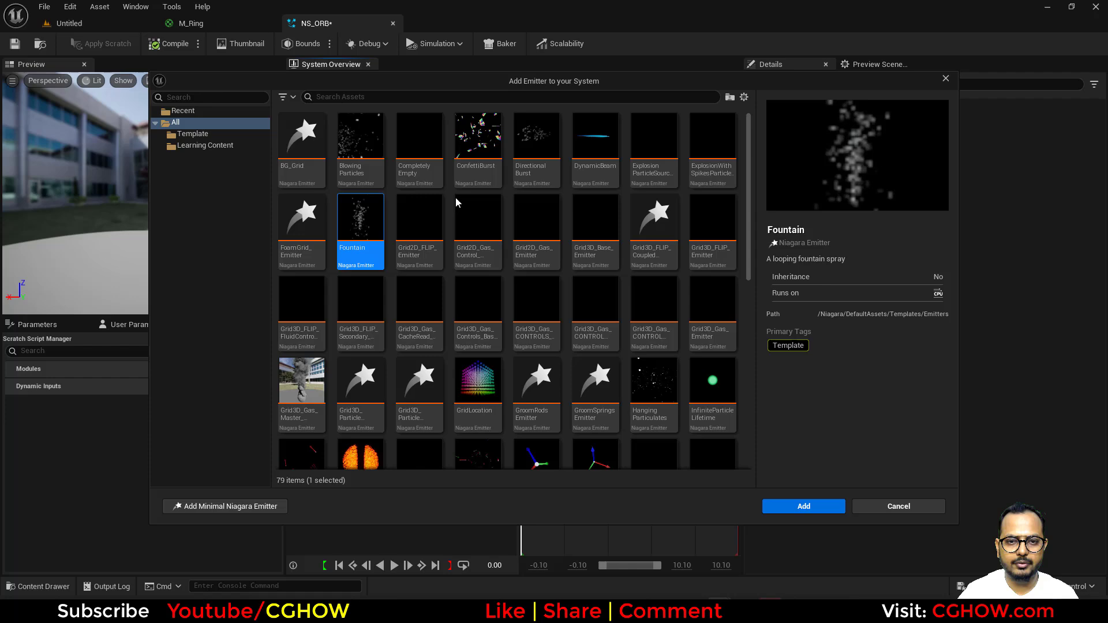
{"action": "key", "text": "Return"}
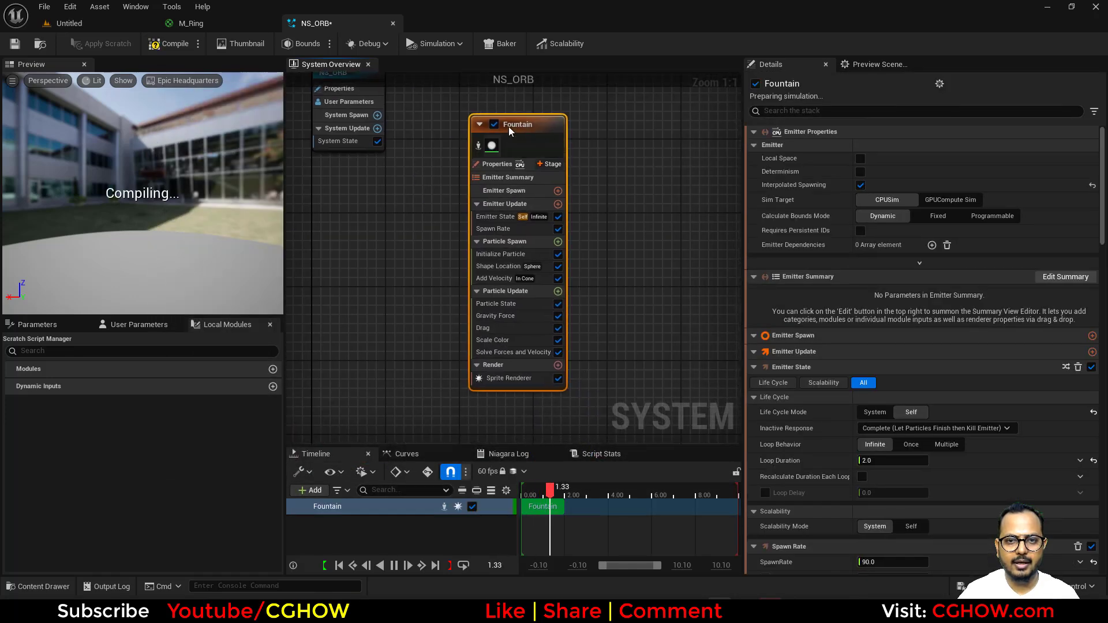
{"action": "type", "text": "Rings"}
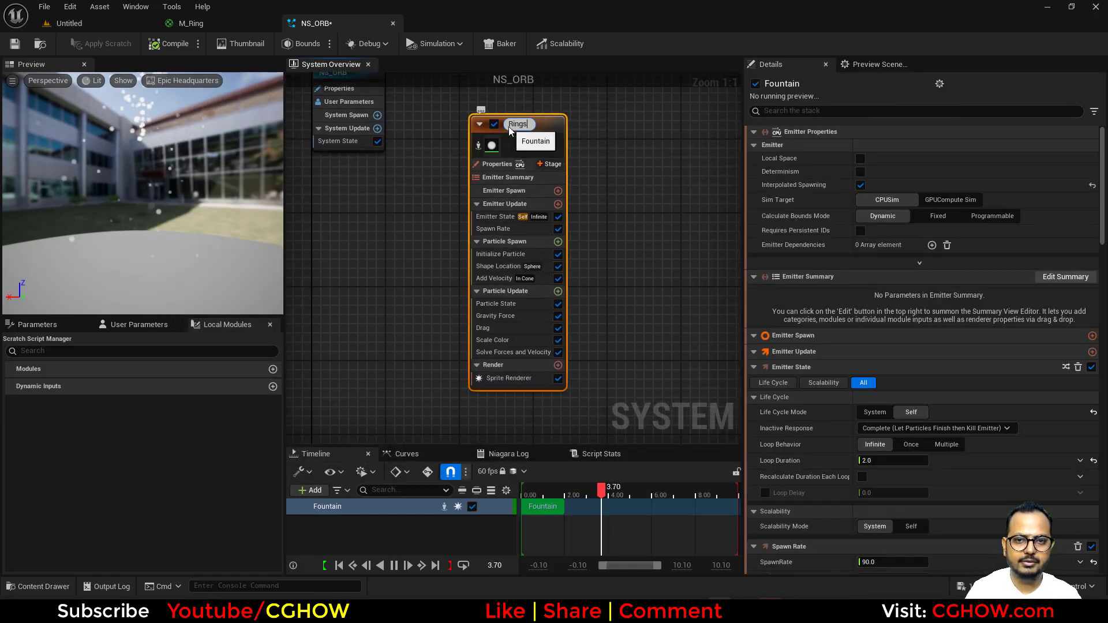
{"action": "key", "text": "Return"}
Remove Gravity Force, Add Velocity and Shape Location, and set the preview to Grey Wireframe.
{"action": "right_click_drag", "start_coordinate": [533, 129], "coordinate": [532, 226]}
{"action": "left_click_drag", "start_coordinate": [532, 226], "coordinate": [494, 167]}
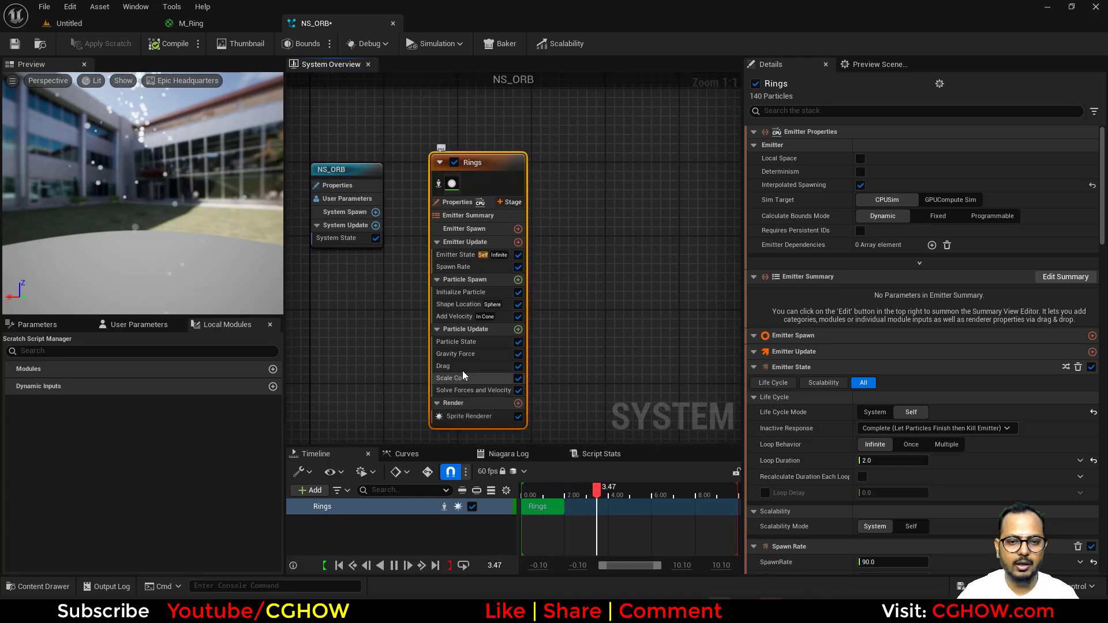
{"action": "left_click", "coordinate": [462, 354]}
{"action": "key", "text": "Delete"}
{"action": "left_click", "coordinate": [463, 317]}
{"action": "key", "text": "Delete"}
{"action": "left_click", "coordinate": [462, 304]}
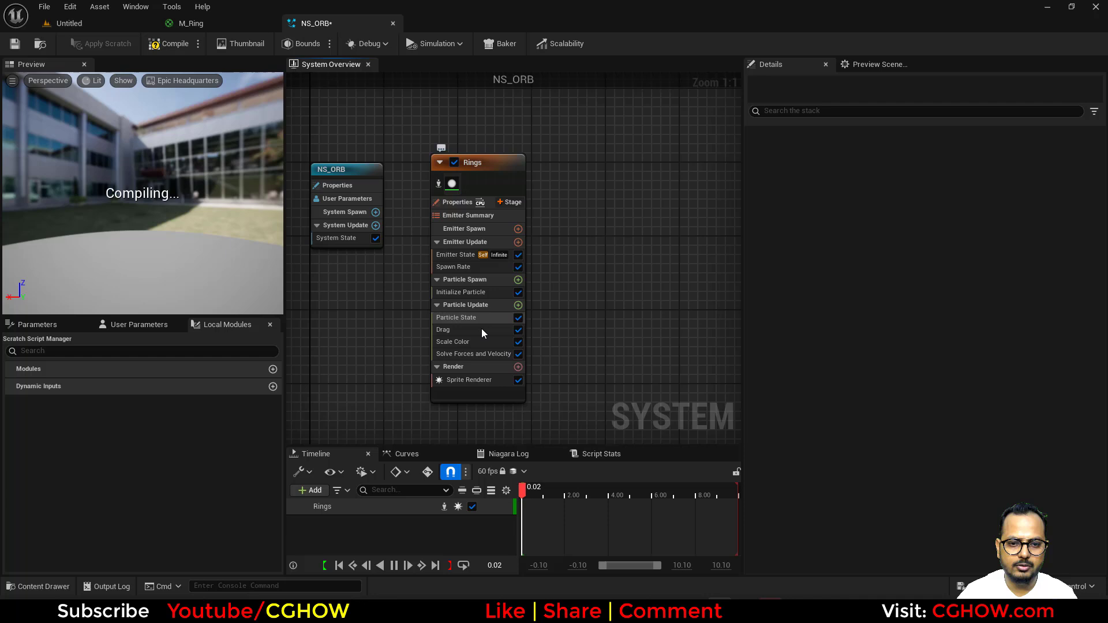
{"action": "key", "text": "Delete"}
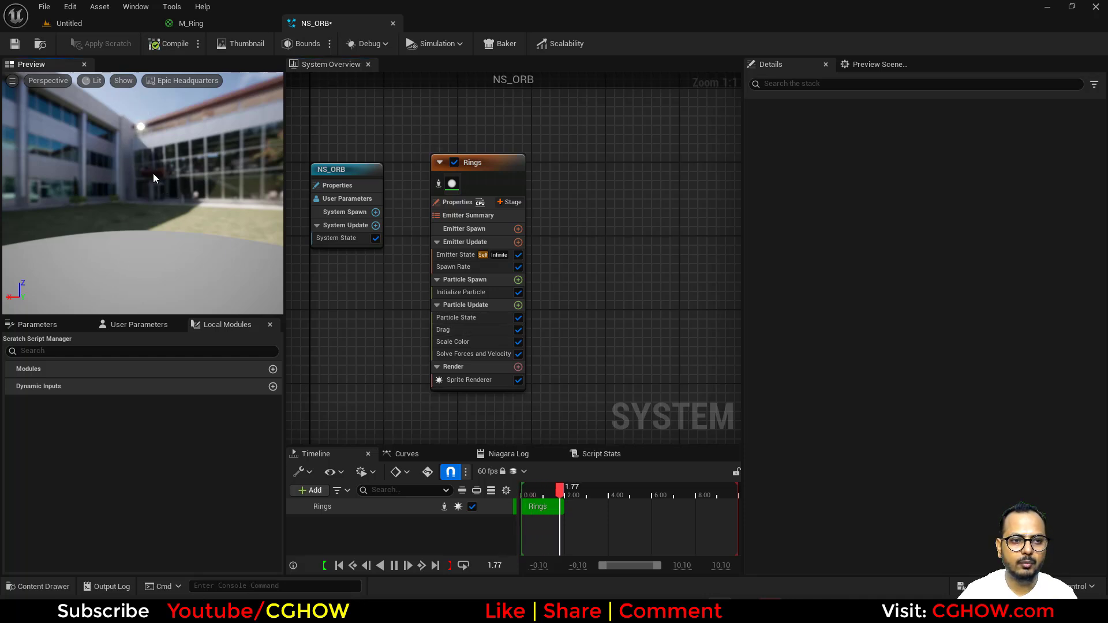
{"action": "left_click", "coordinate": [180, 81]}
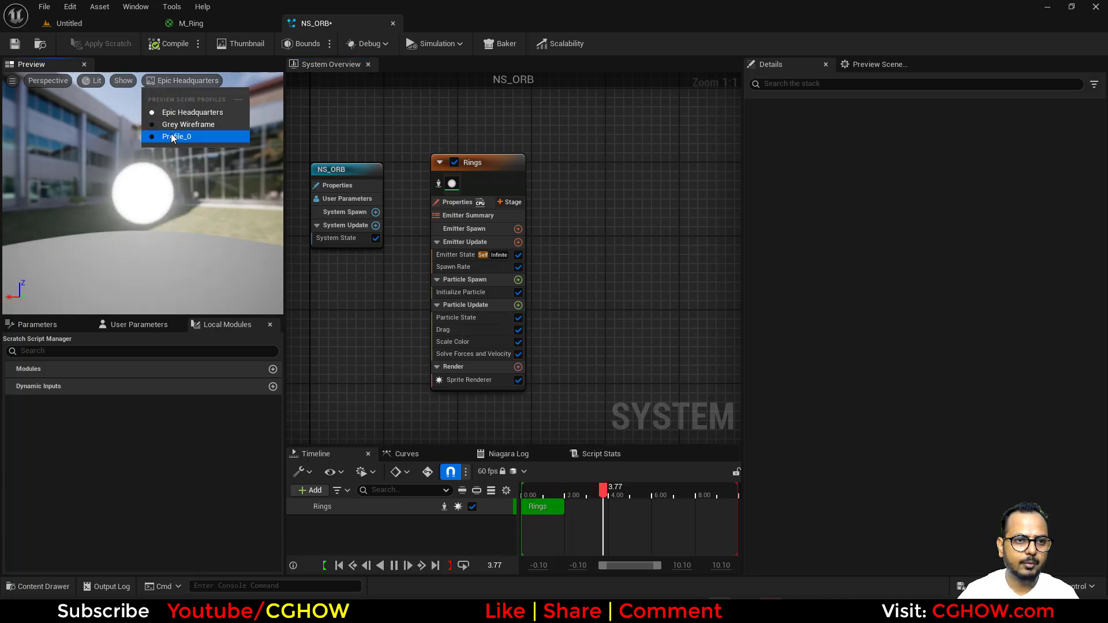
{"action": "left_click", "coordinate": [186, 125]}
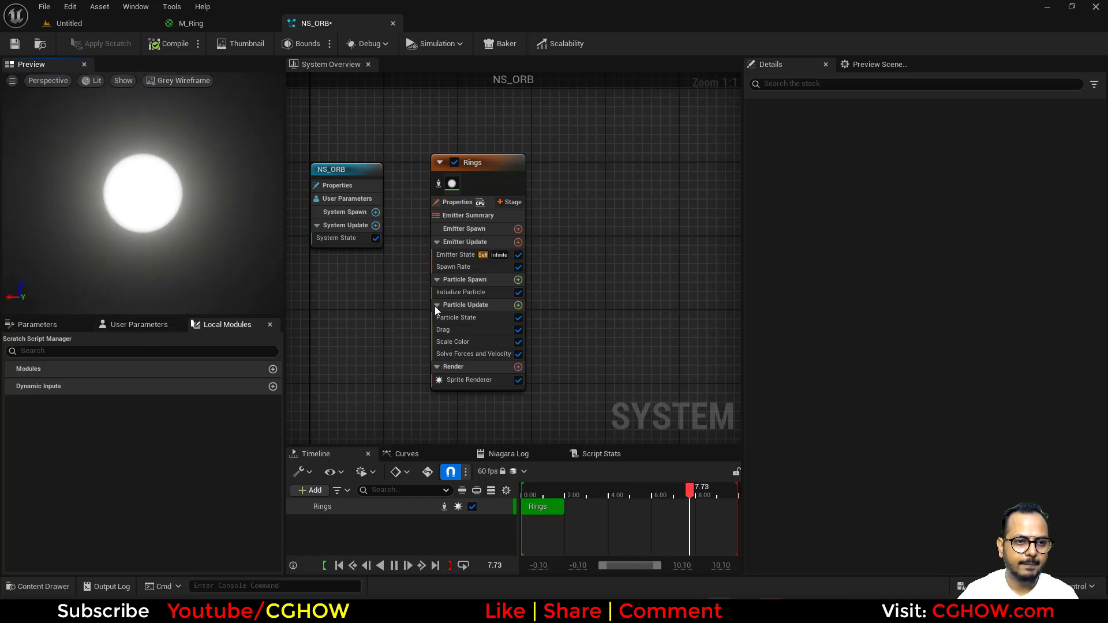
Add Scale Sprite Size to Rings' Particle Update with an ease-in curve rising 0 to 1.
{"action": "left_click", "coordinate": [454, 267]}
{"action": "left_click", "coordinate": [895, 148]}
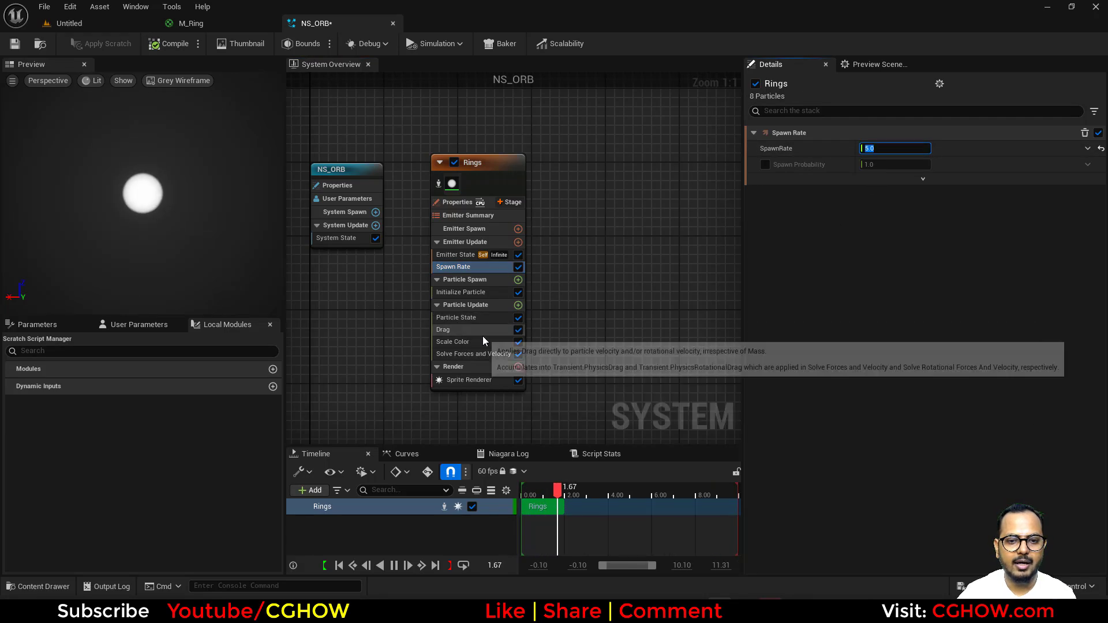
{"action": "left_click", "coordinate": [518, 305]}
{"action": "type", "text": "size"}
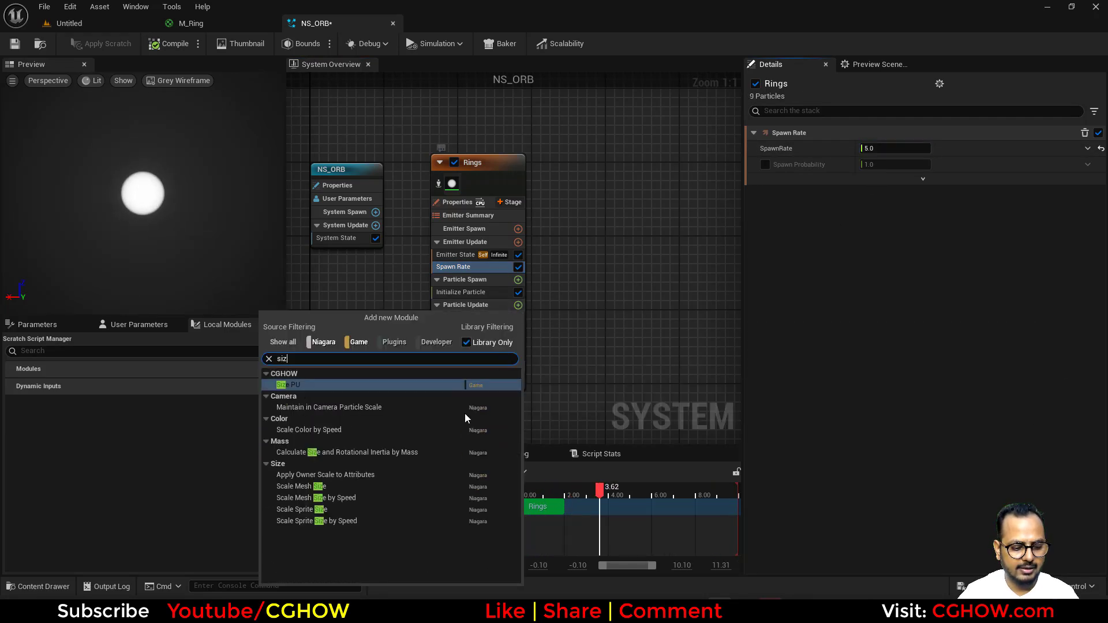
{"action": "left_click", "coordinate": [321, 511]}
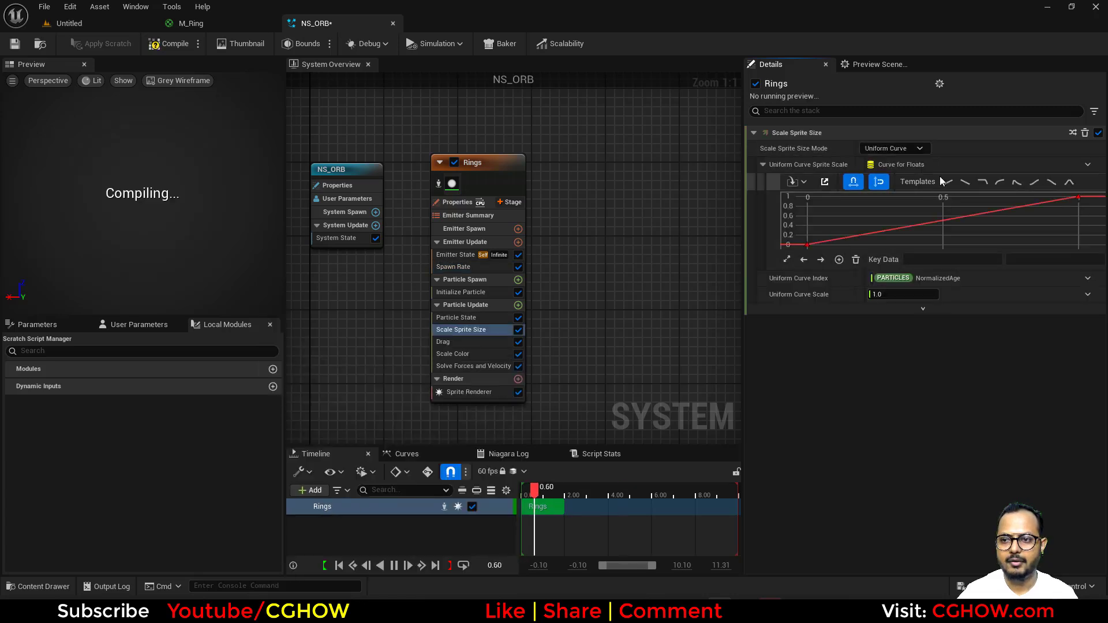
{"action": "left_click", "coordinate": [1031, 182]}
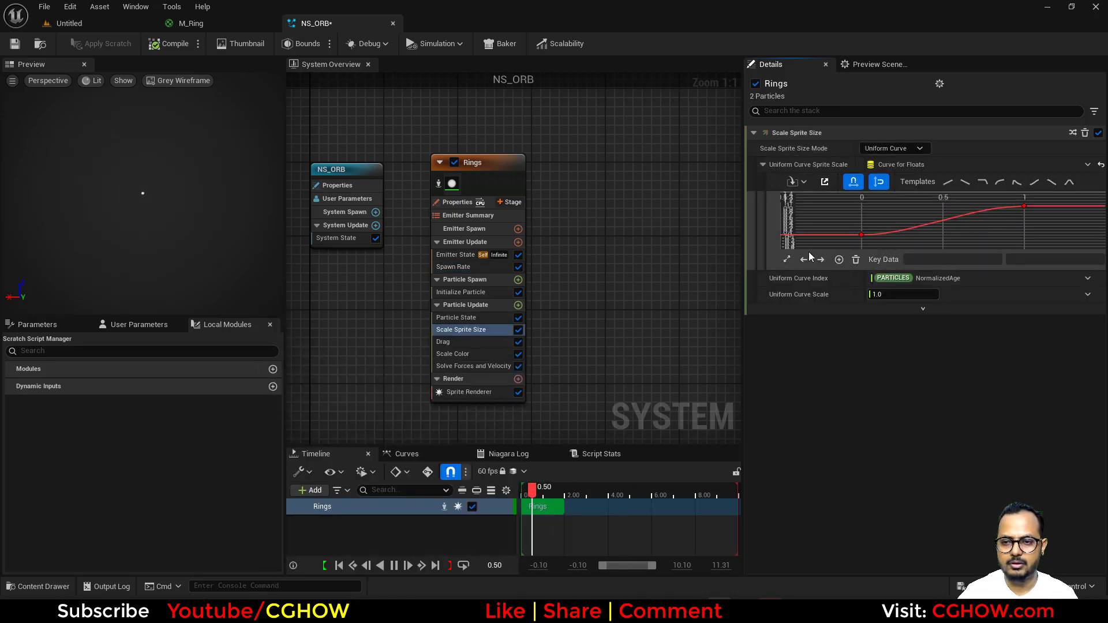
{"action": "left_click", "coordinate": [861, 234]}
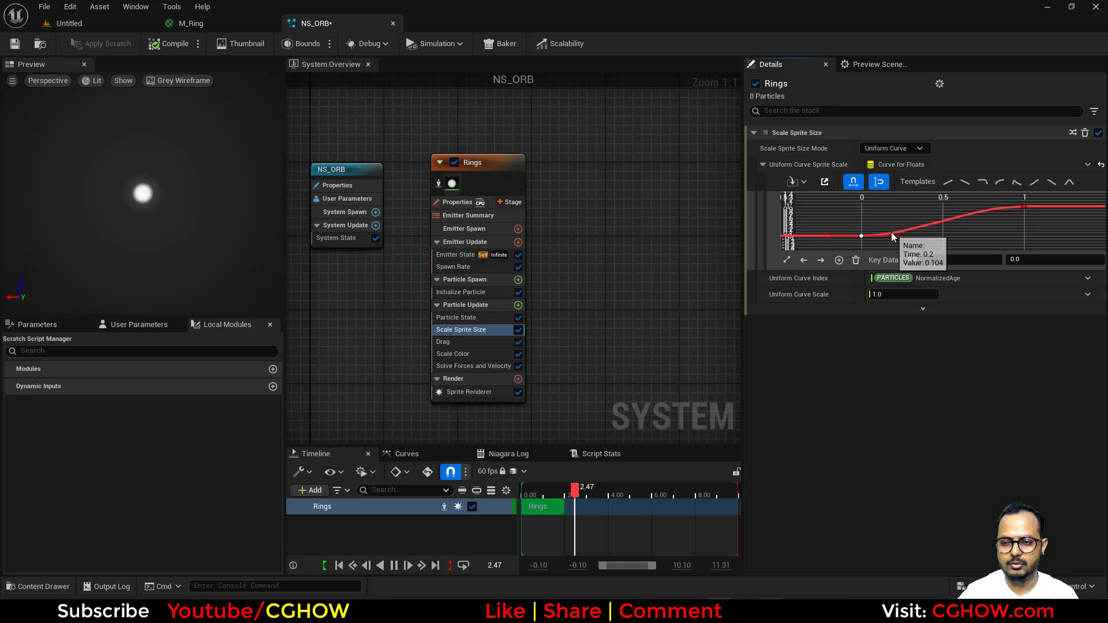
{"action": "left_click_drag", "start_coordinate": [895, 232], "coordinate": [893, 221]}
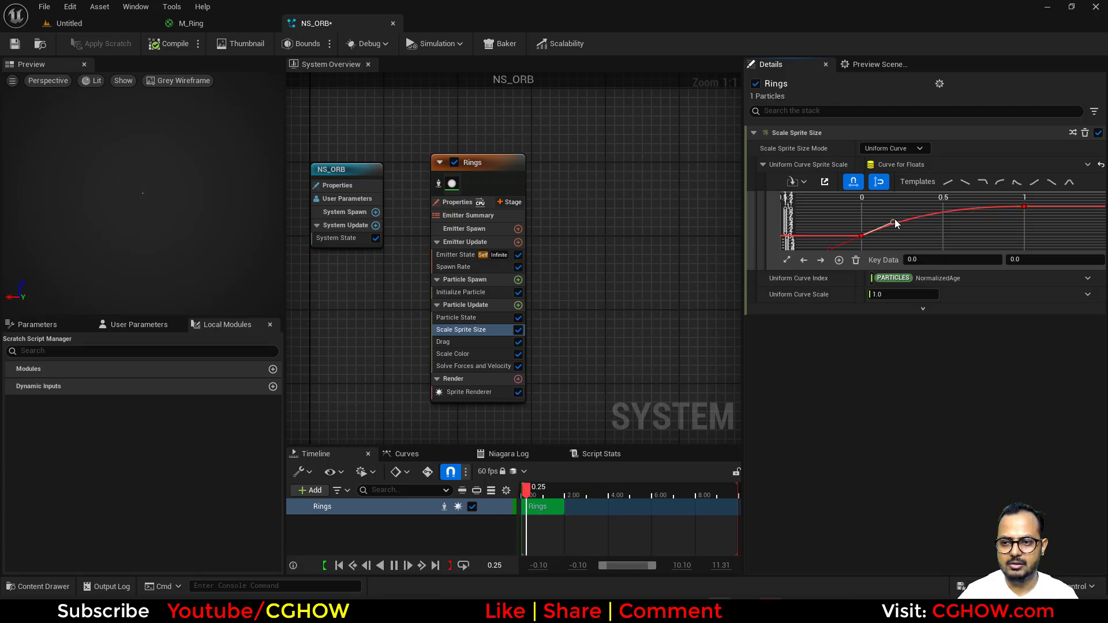
{"action": "left_click", "coordinate": [937, 231]}
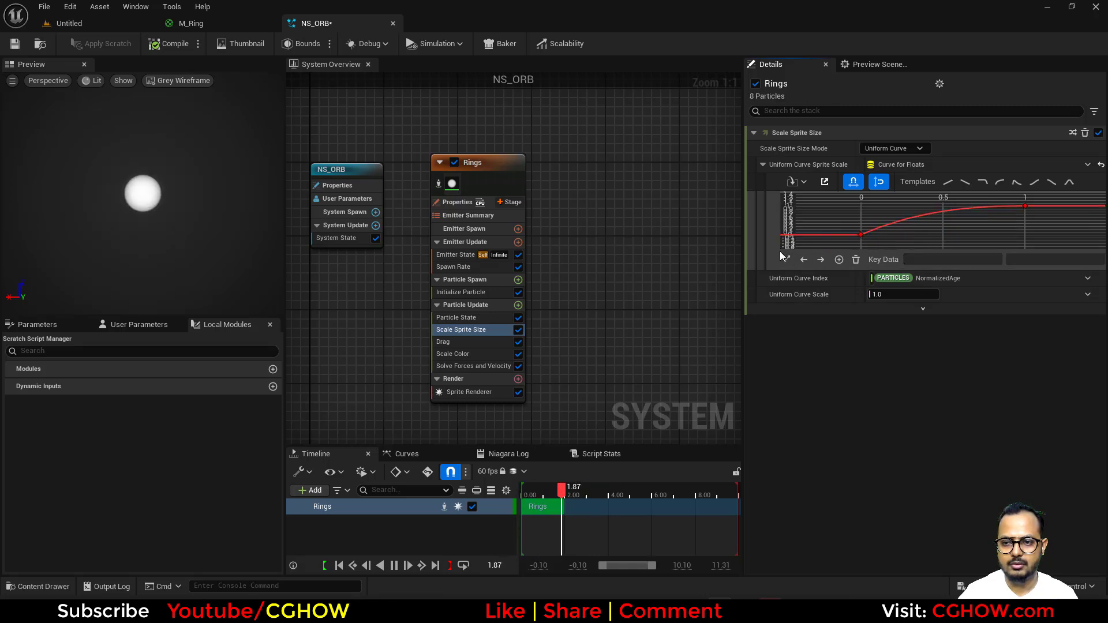
{"action": "left_click", "coordinate": [789, 259]}
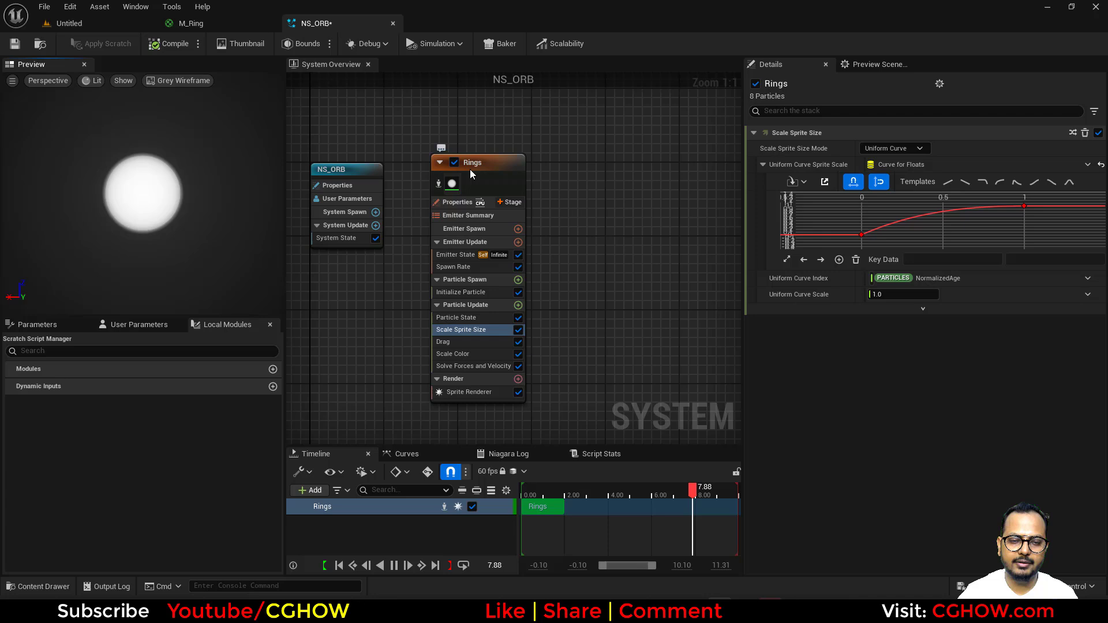
Set the Rings Initialize Particle colour to a yellow hue with value 0.05.
{"action": "right_click_drag", "start_coordinate": [605, 242], "coordinate": [577, 242]}
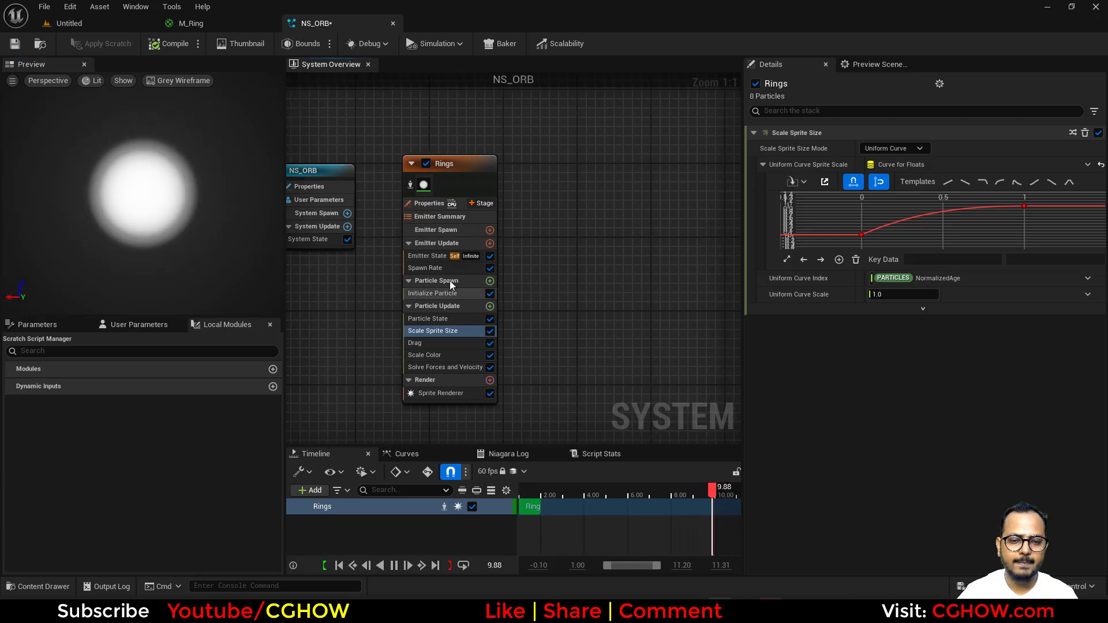
{"action": "left_click", "coordinate": [430, 293]}
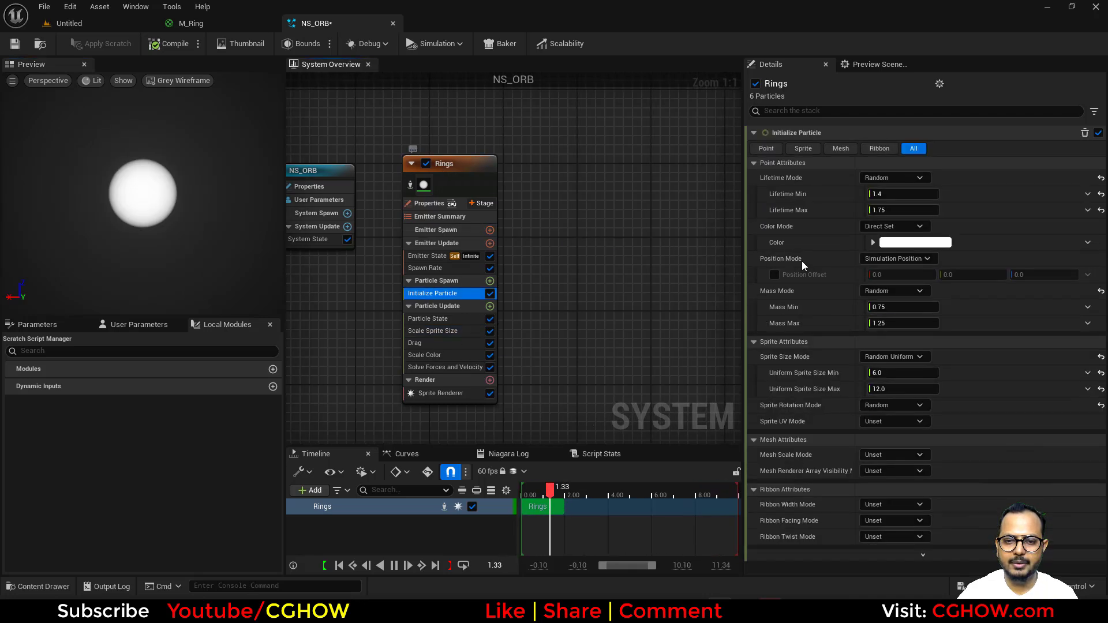
{"action": "left_click", "coordinate": [897, 244]}
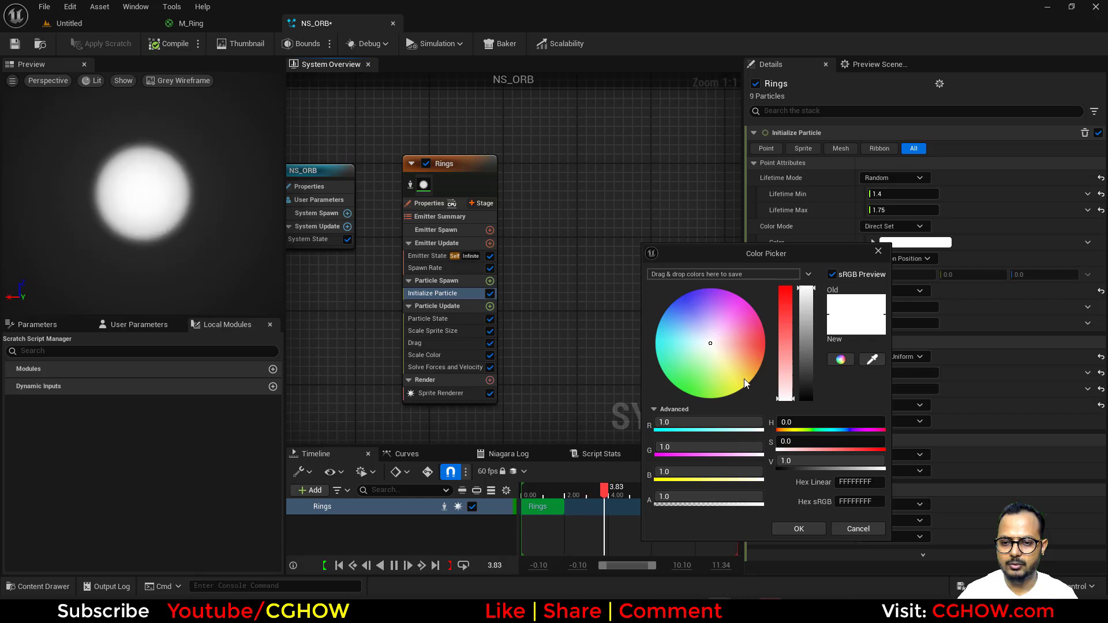
{"action": "left_click_drag", "start_coordinate": [747, 381], "coordinate": [745, 383]}
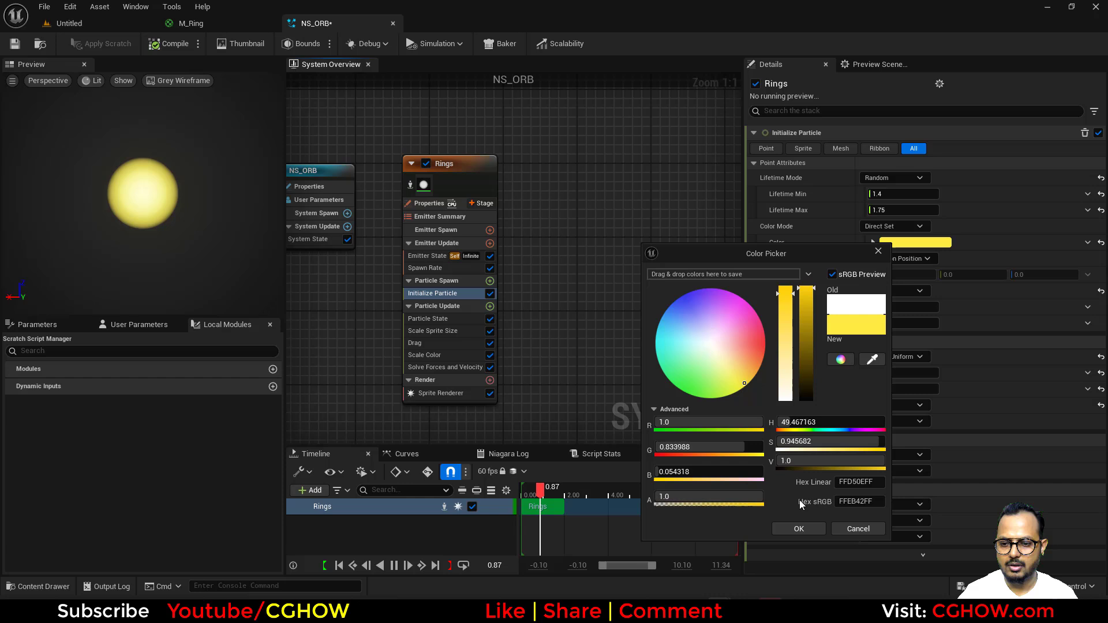
{"action": "left_click", "coordinate": [820, 460]}
{"action": "type", "text": "0.2"}
{"action": "key", "text": "Return"}
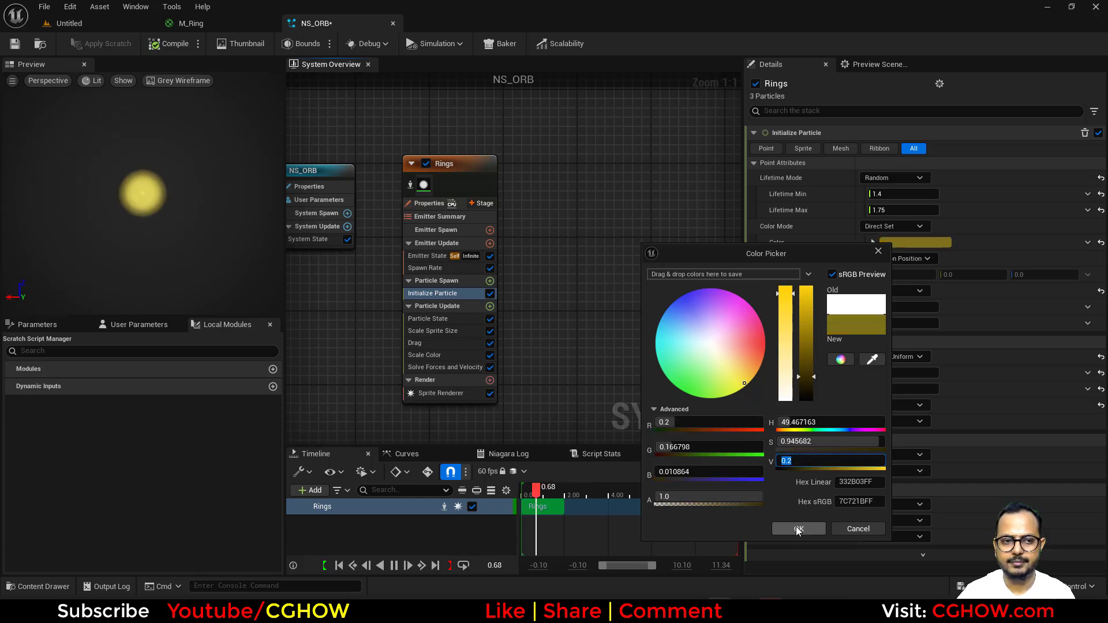
{"action": "type", "text": "0.1"}
{"action": "key", "text": "Return"}
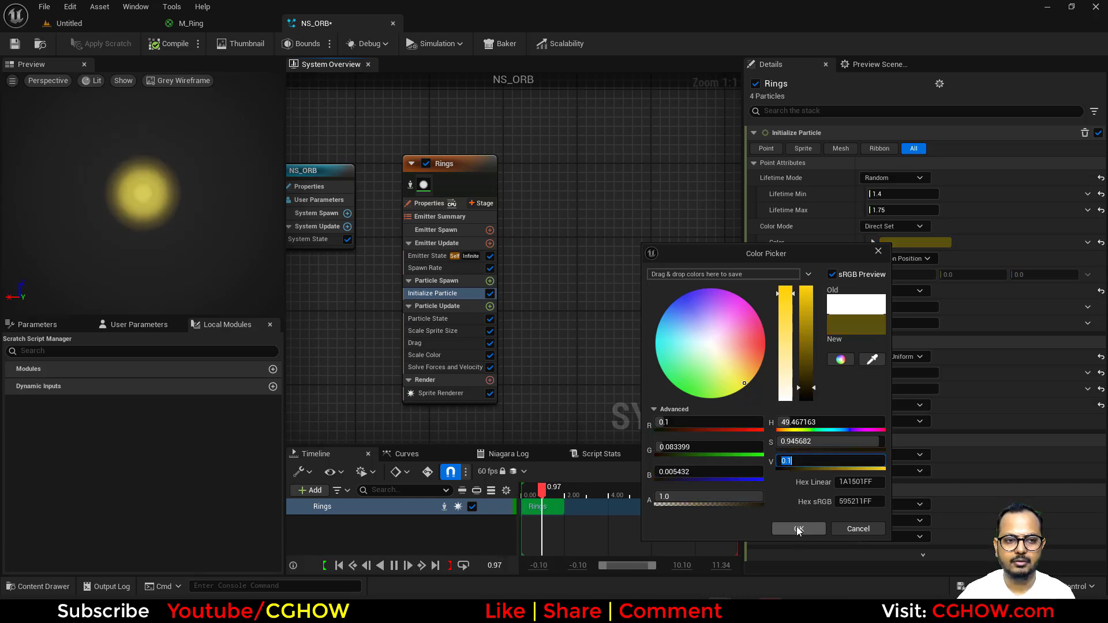
{"action": "type", "text": "0.05"}
{"action": "key", "text": "Return"}
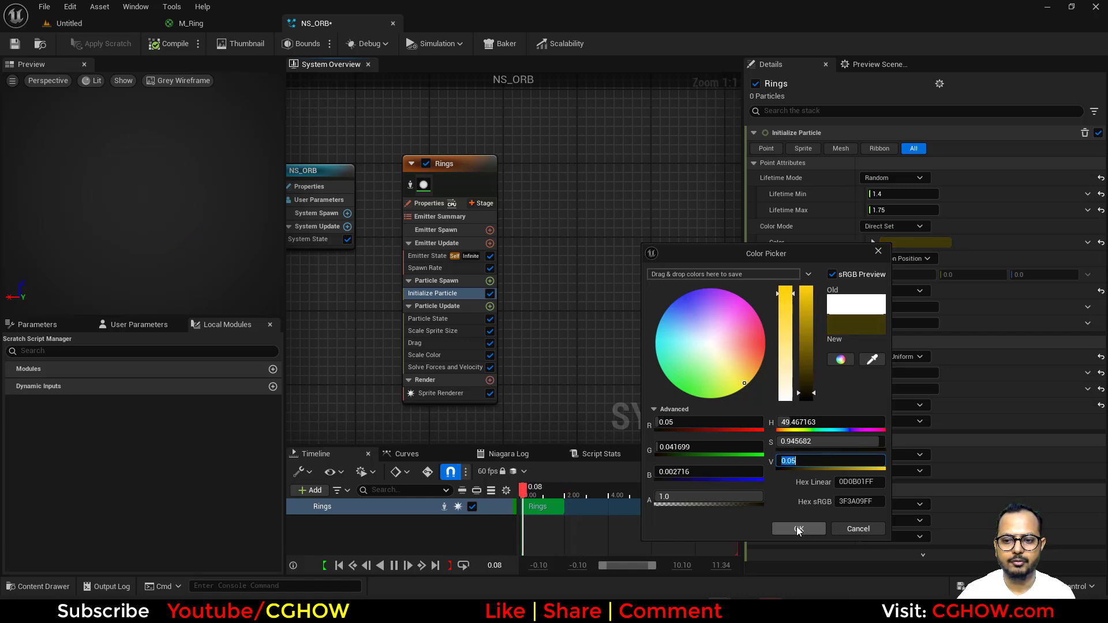
{"action": "left_click", "coordinate": [799, 529]}
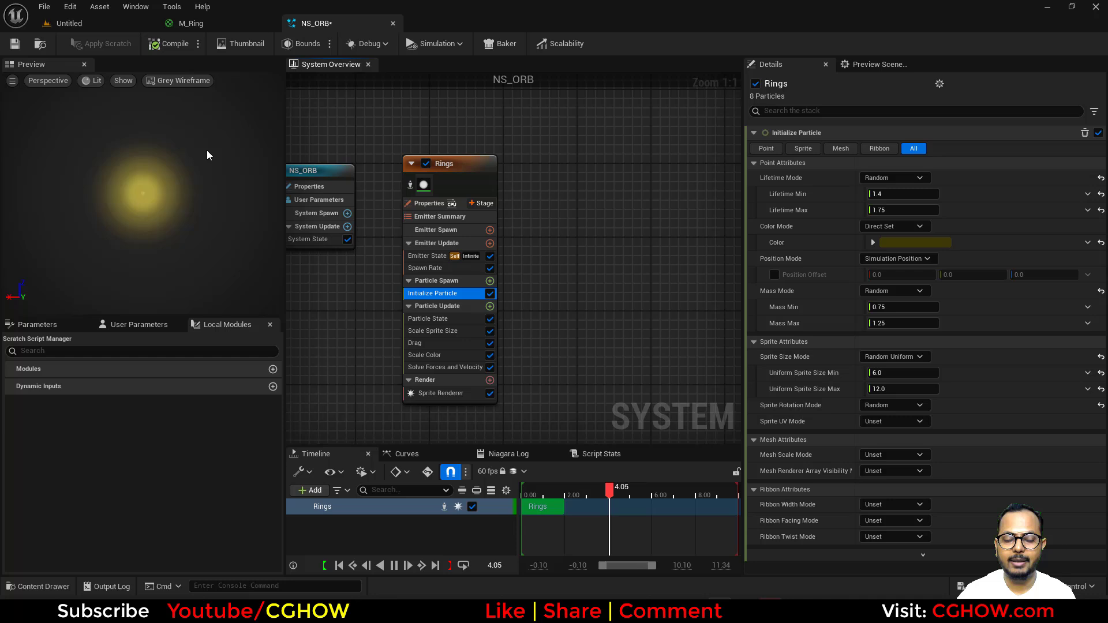
Copy and paste the Rings emitter, then rename the duplicate Rings001 to GLOW.
{"action": "right_click_drag", "start_coordinate": [454, 165], "coordinate": [366, 161]}
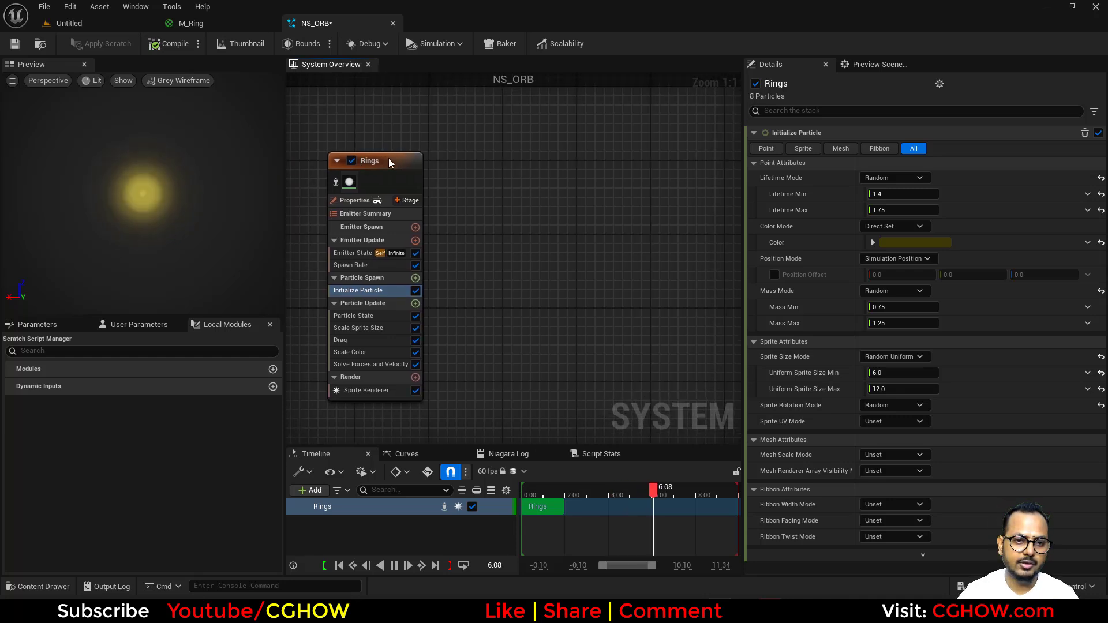
{"action": "left_click", "coordinate": [389, 158]}
{"action": "double_click", "coordinate": [377, 164]}
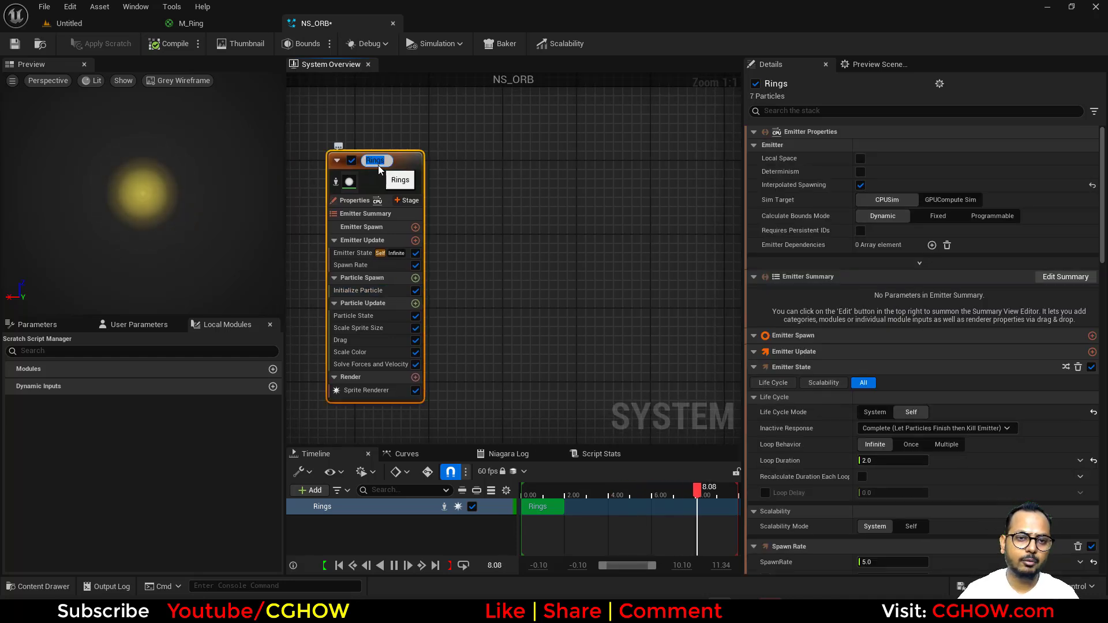
{"action": "left_click", "coordinate": [441, 168]}
{"action": "left_click", "coordinate": [400, 164]}
{"action": "key", "text": "ctrl+c"}
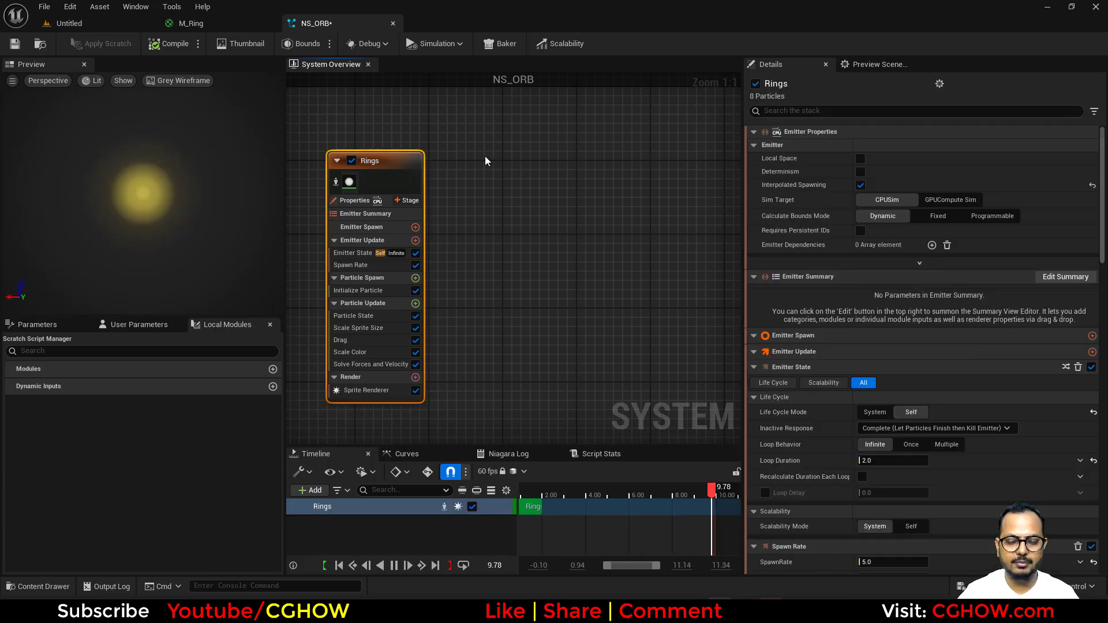
{"action": "key", "text": "ctrl+v"}
{"action": "left_click", "coordinate": [524, 164]}
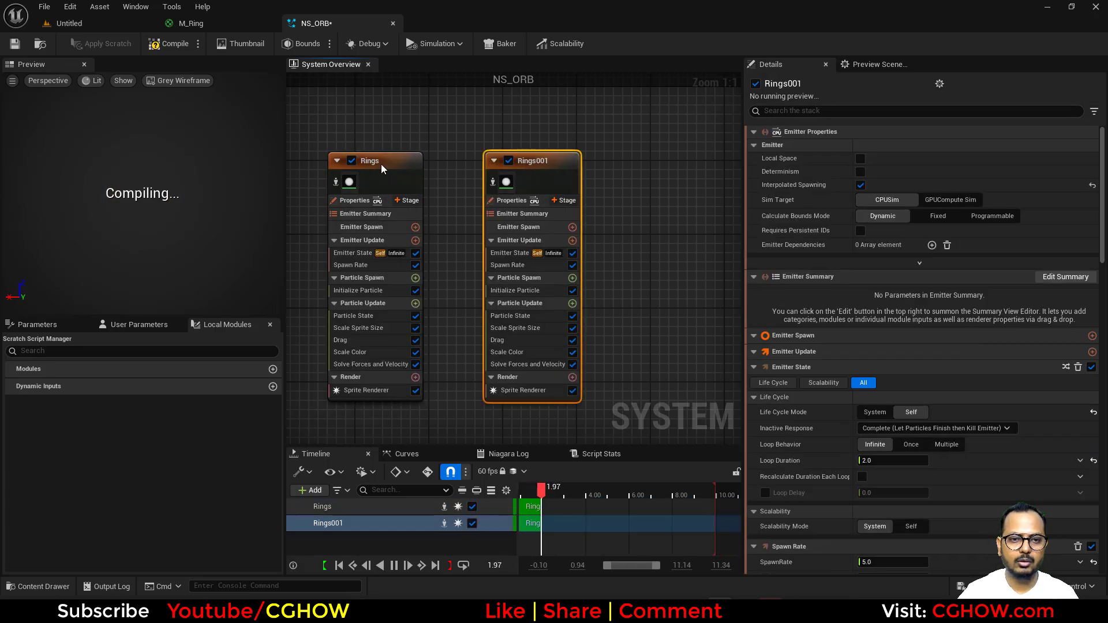
{"action": "left_click", "coordinate": [381, 164]}
{"action": "double_click", "coordinate": [545, 161]}
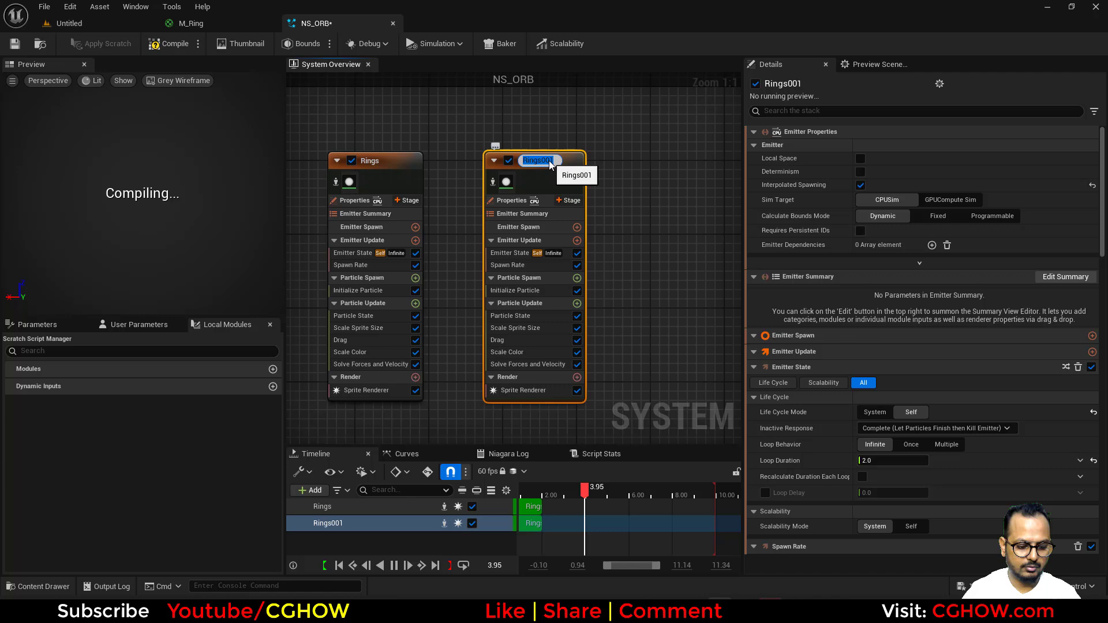
{"action": "type", "text": "GLOW"}
{"action": "key", "text": "Return"}
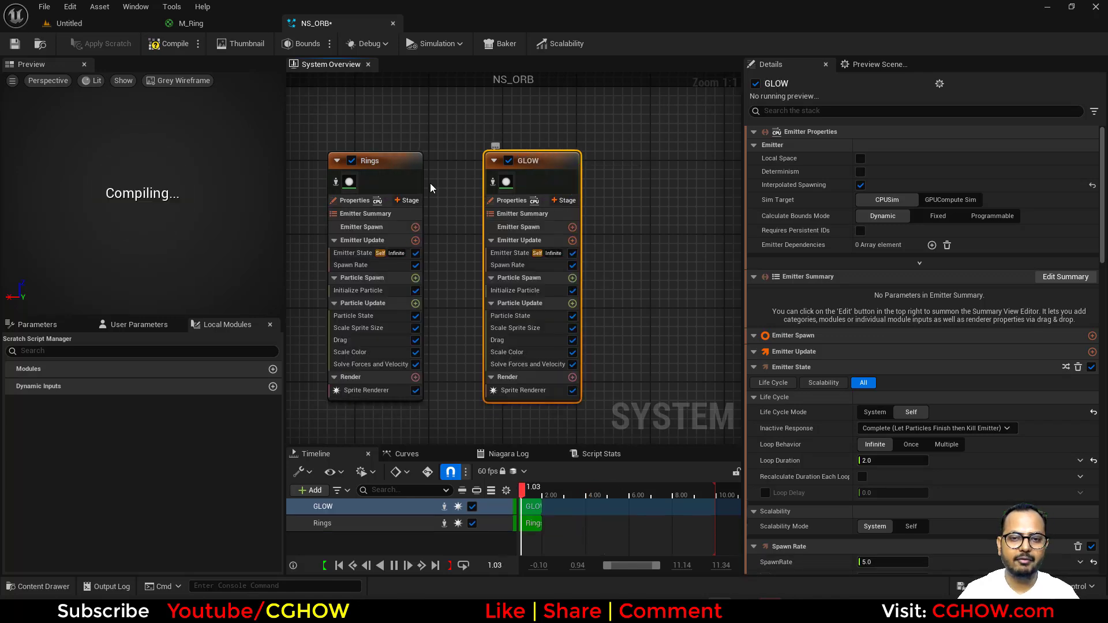
Arrange GLOW and Rings side by side, then go looking for the M_Ring material.
{"action": "left_click_drag", "start_coordinate": [363, 159], "coordinate": [638, 169]}
{"action": "left_click_drag", "start_coordinate": [504, 186], "coordinate": [356, 186]}
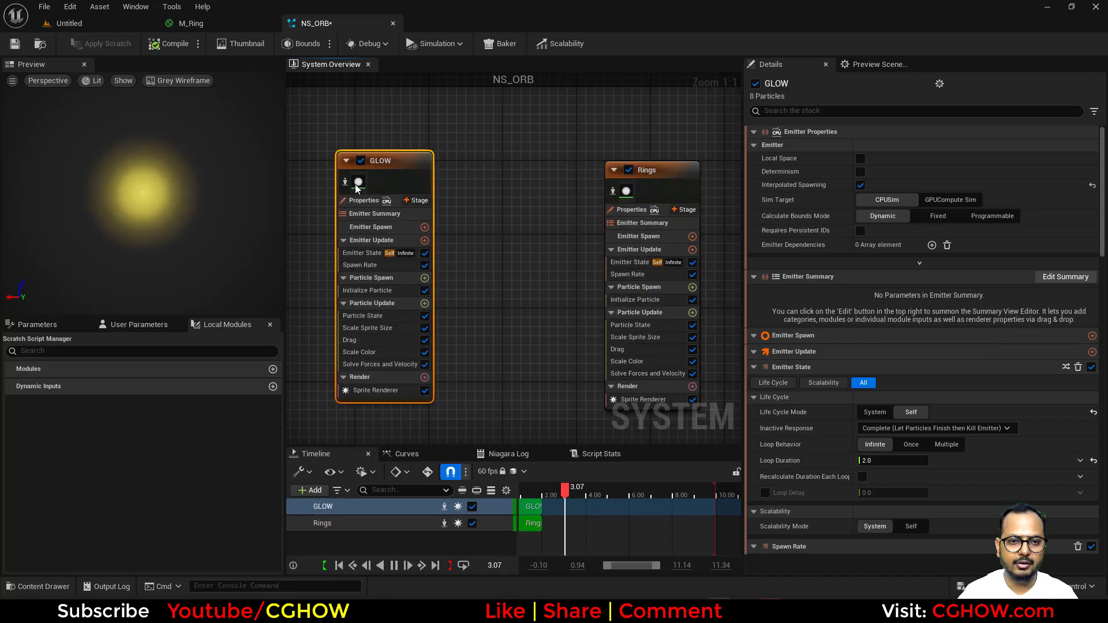
{"action": "left_click", "coordinate": [356, 184]}
{"action": "left_click_drag", "start_coordinate": [673, 178], "coordinate": [541, 151]}
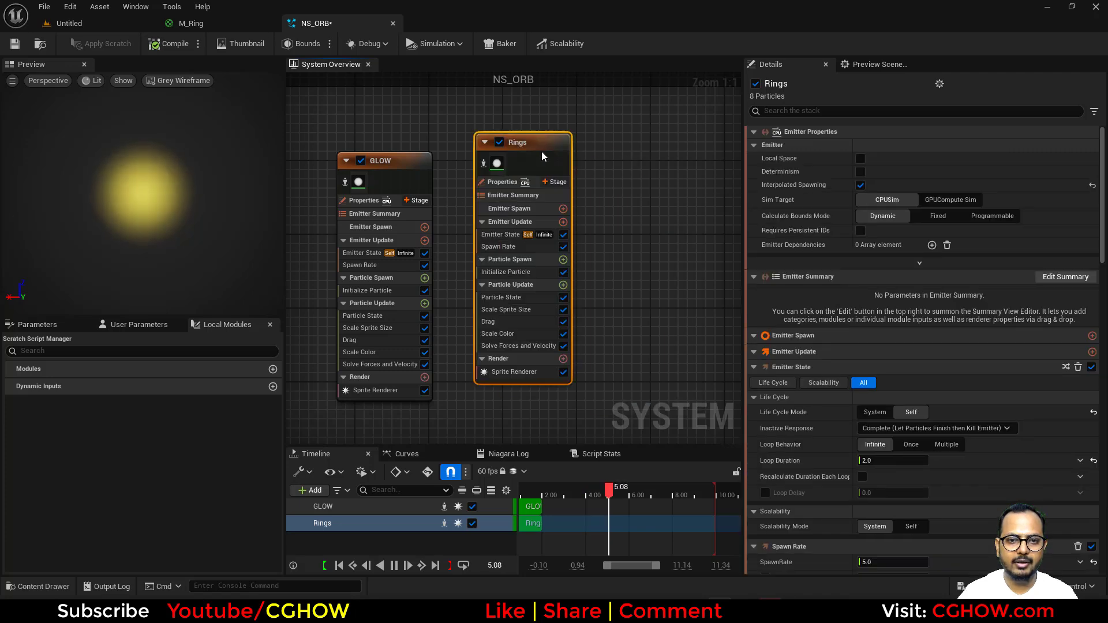
{"action": "left_click", "coordinate": [522, 399]}
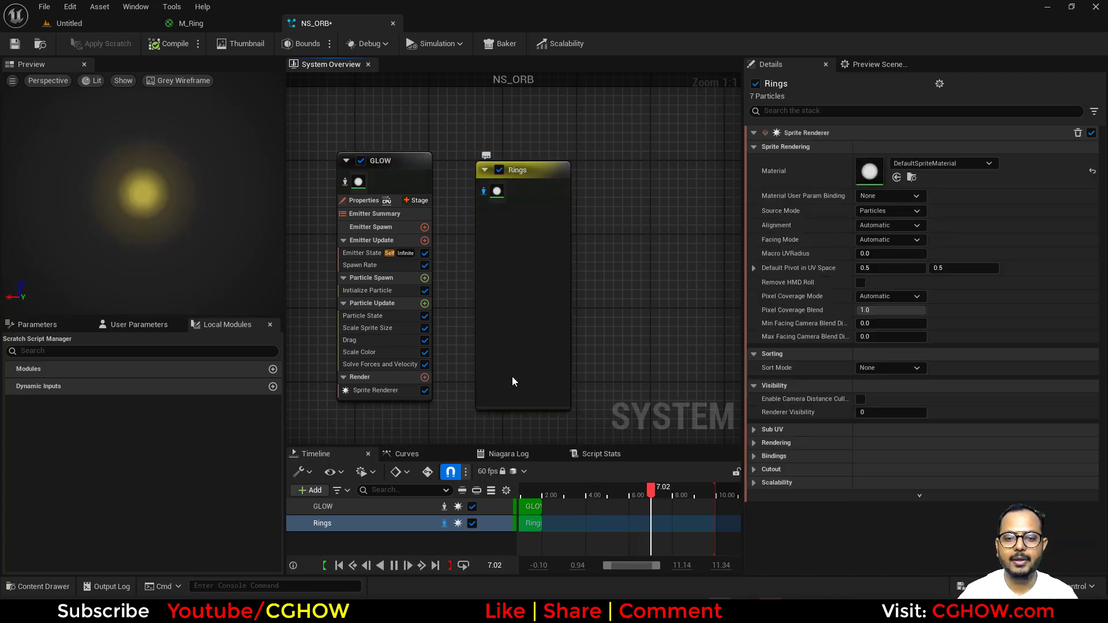
{"action": "left_click", "coordinate": [191, 24]}
Assign M_Ring as the Rings sprite renderer material.
{"action": "left_click", "coordinate": [33, 47]}
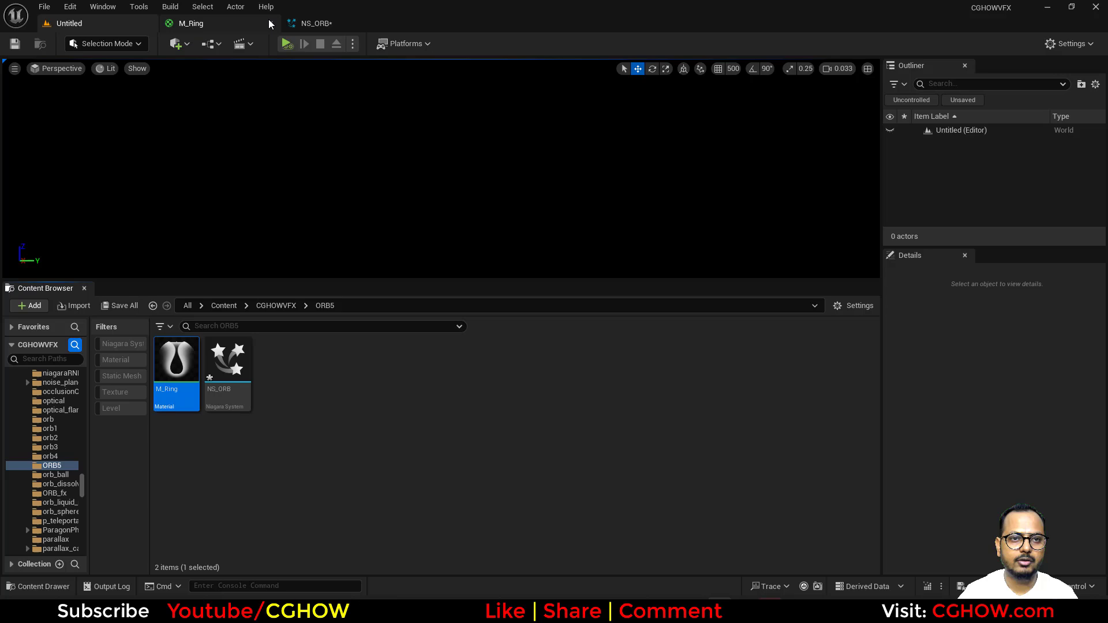
{"action": "left_click", "coordinate": [311, 23]}
{"action": "left_click", "coordinate": [899, 176]}
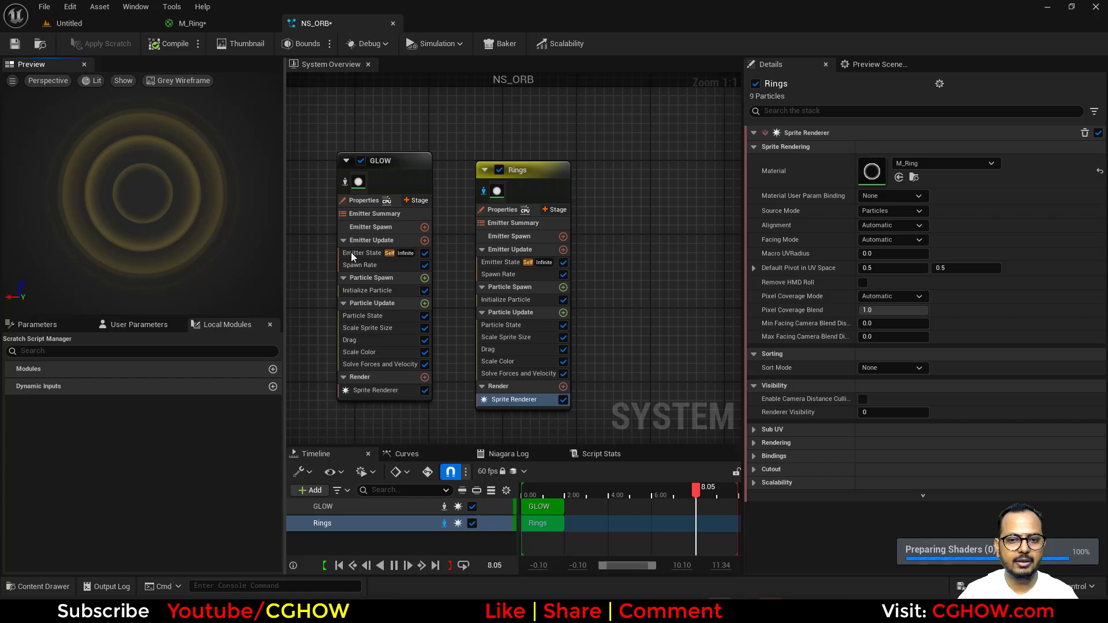
Set the Rings uniform sprite size range to min 14 and max 15.
{"action": "left_click", "coordinate": [506, 299]}
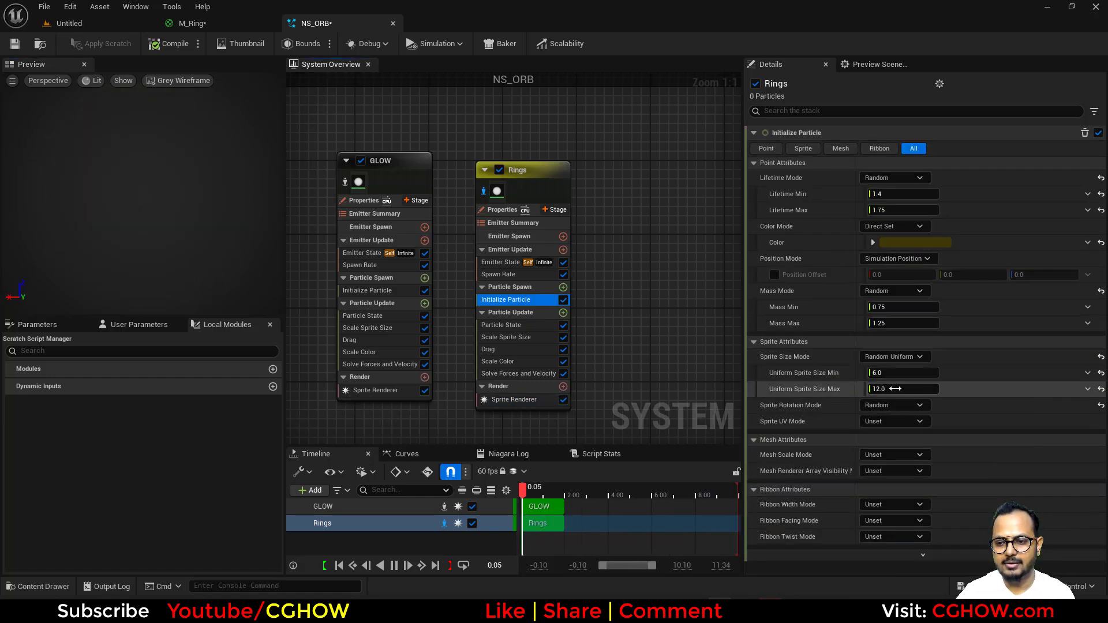
{"action": "left_click", "coordinate": [896, 389]}
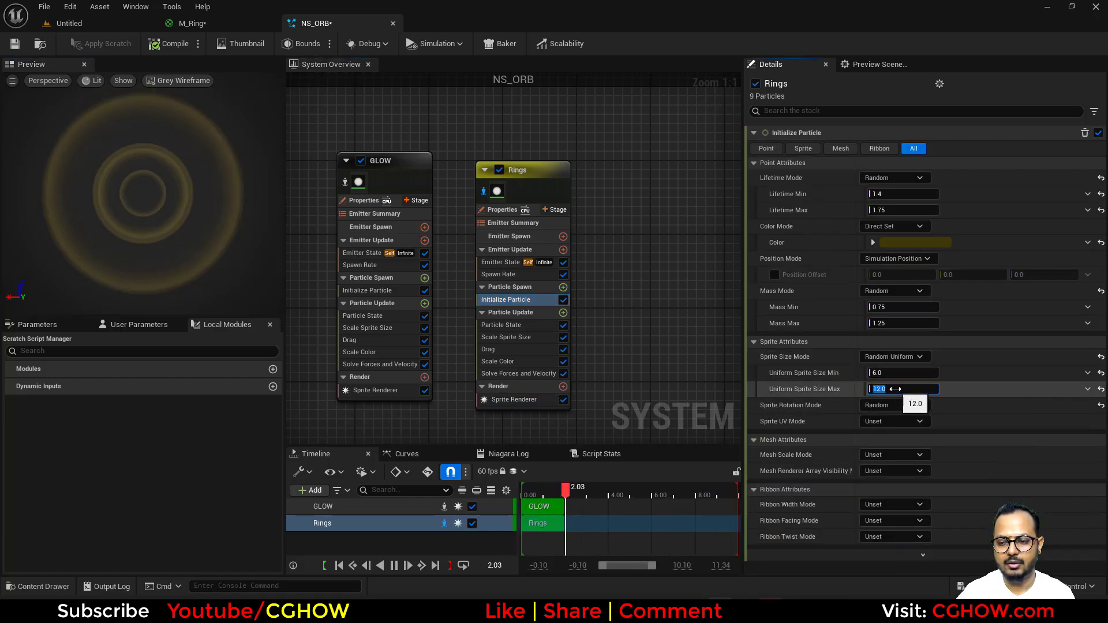
{"action": "type", "text": "15"}
{"action": "key", "text": "Return"}
{"action": "left_click", "coordinate": [895, 373]}
{"action": "type", "text": "15"}
{"action": "key", "text": "BackSpace"}
{"action": "type", "text": "4"}
{"action": "key", "text": "Return"}
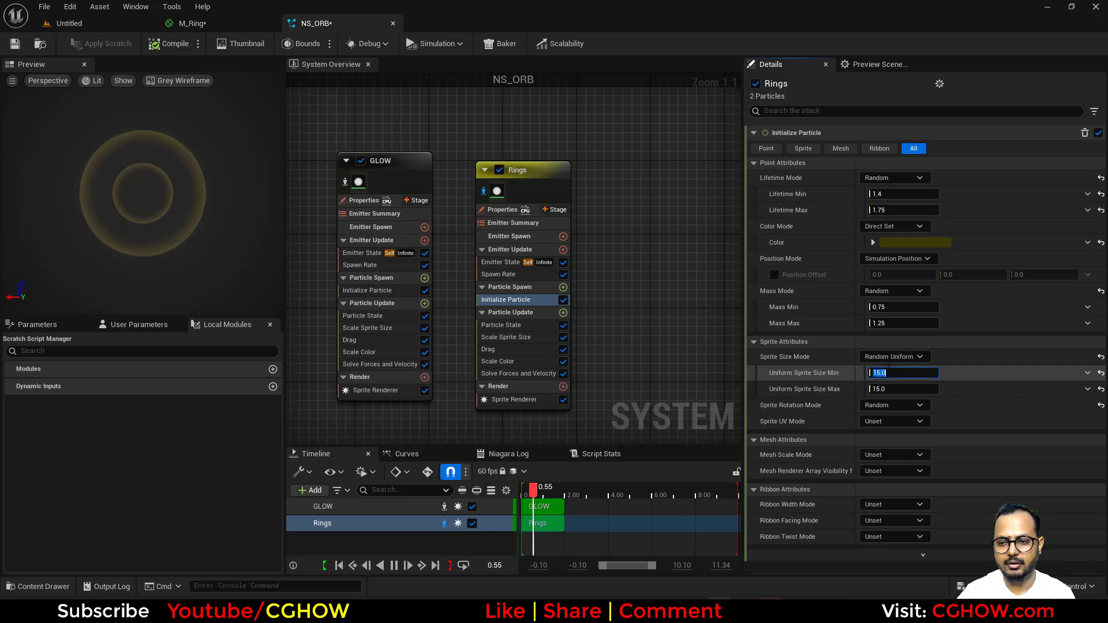
Set the Rings mass mode to Unset for a constant mass of 1.
{"action": "left_click", "coordinate": [892, 291]}
{"action": "left_click", "coordinate": [903, 309]}
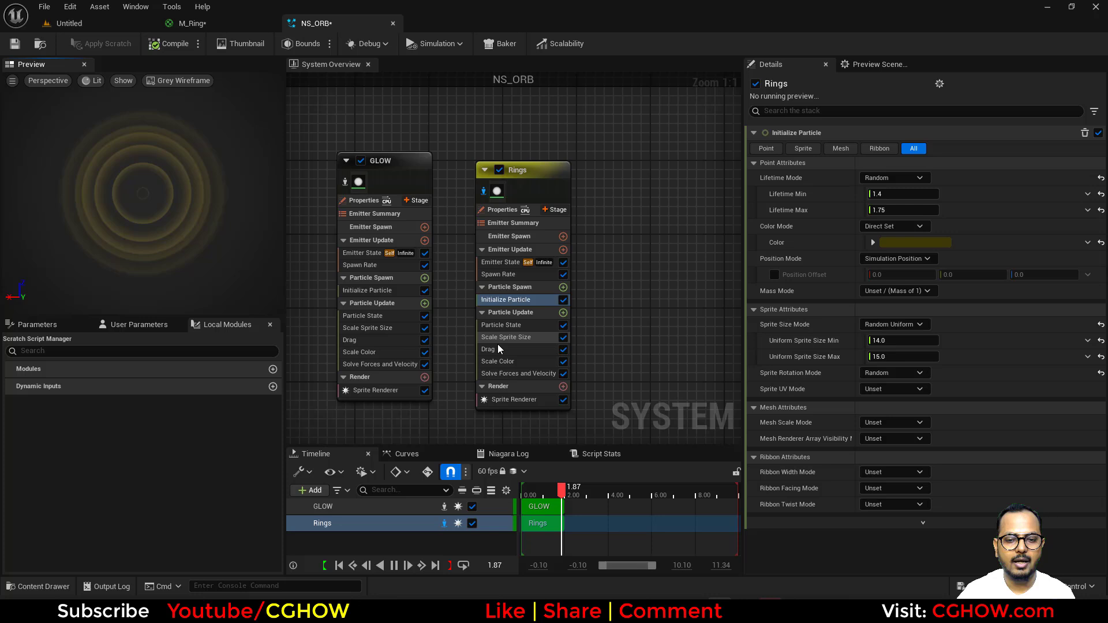
{"action": "left_click", "coordinate": [522, 338]}
Set the first key of the Rings sprite size curve to 0.5 and flatten its tangent.
{"action": "left_click", "coordinate": [807, 246]}
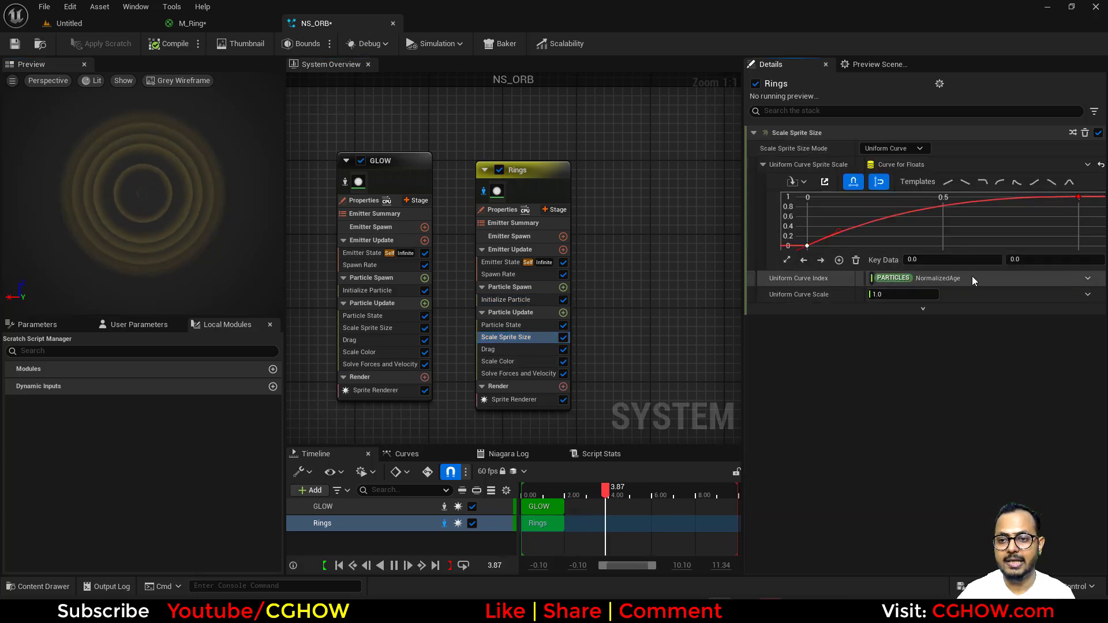
{"action": "left_click", "coordinate": [1019, 260]}
{"action": "type", "text": "0.5"}
{"action": "key", "text": "Return"}
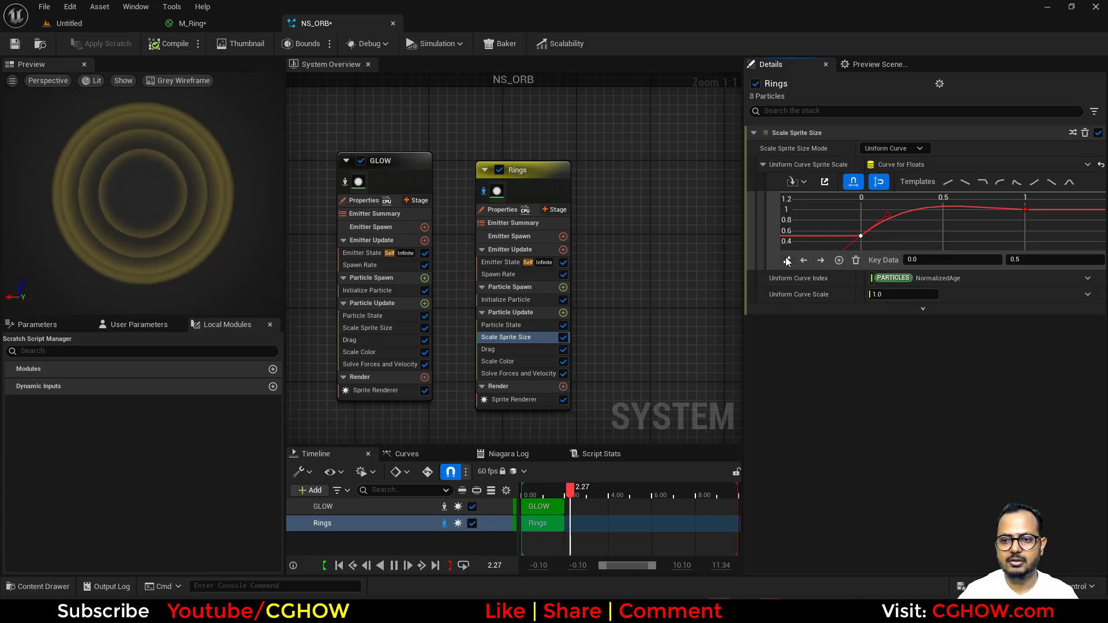
{"action": "left_click_drag", "start_coordinate": [888, 215], "coordinate": [892, 224]}
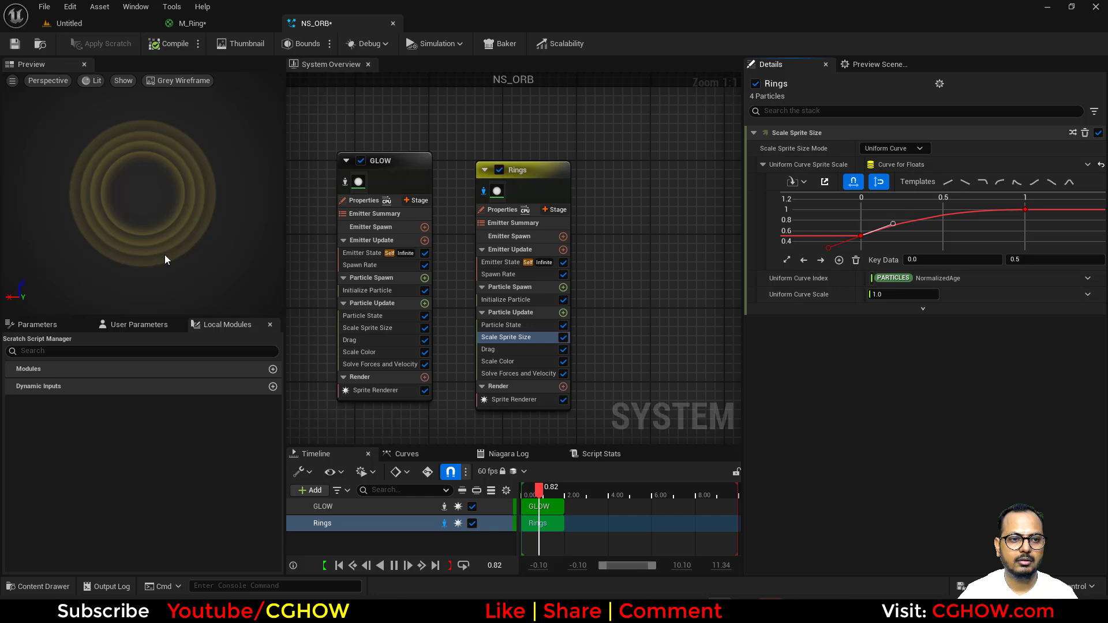
Apply the bell-shaped template to the Rings Scale Color alpha curve.
{"action": "left_click", "coordinate": [523, 362]}
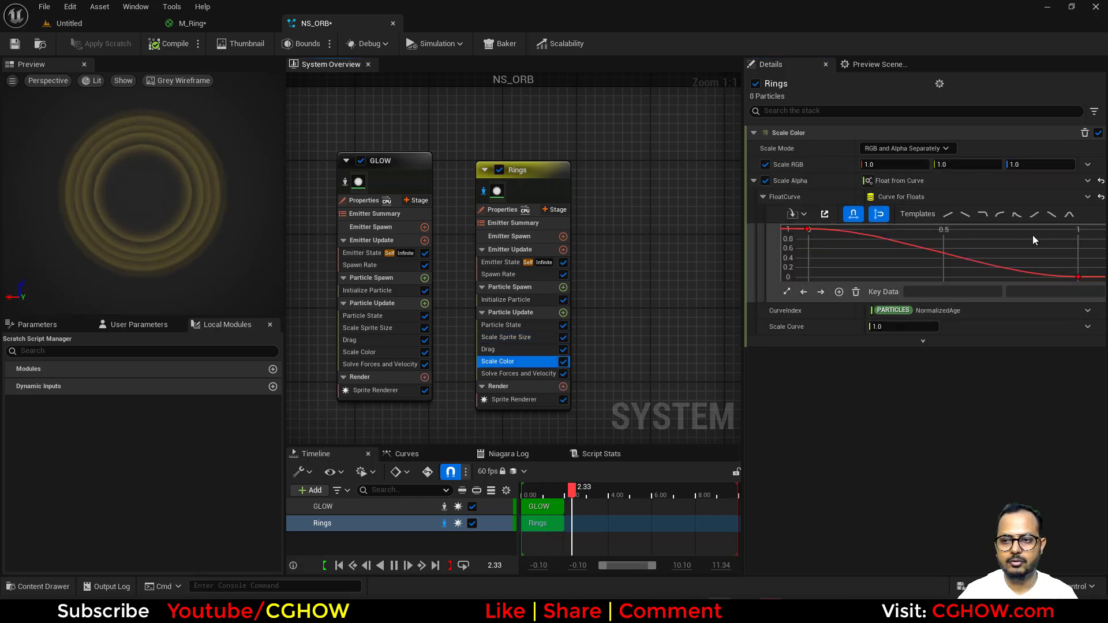
{"action": "left_click", "coordinate": [1071, 215]}
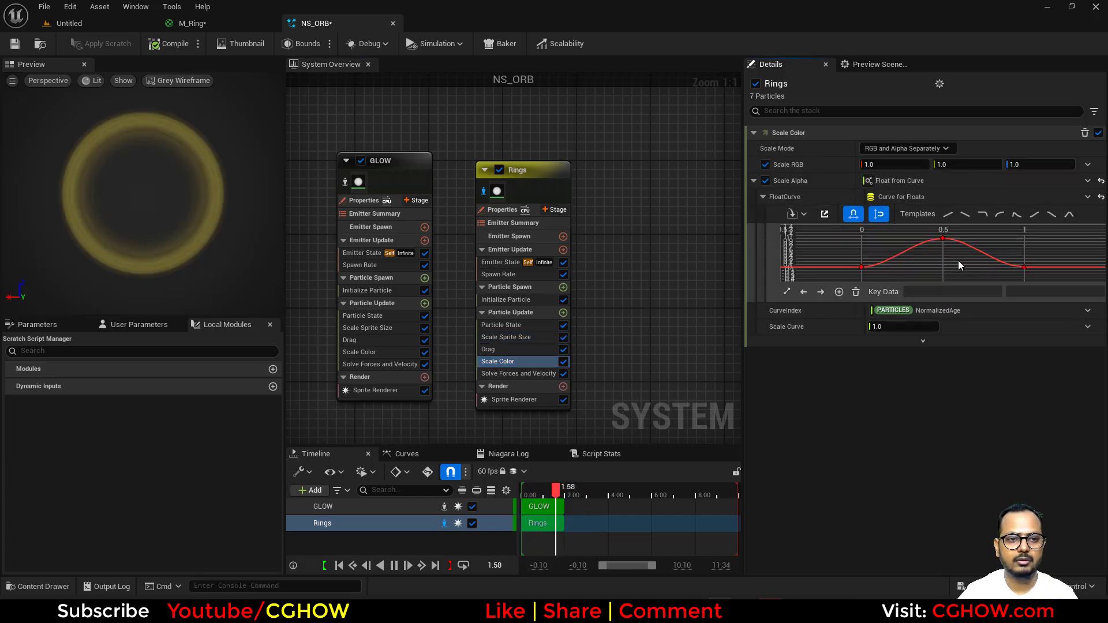
{"action": "left_click", "coordinate": [498, 275]}
Set the Rings Initialize Particle lifetime mode to Direct Set for a fixed 1.0 lifetime.
{"action": "left_click", "coordinate": [891, 148]}
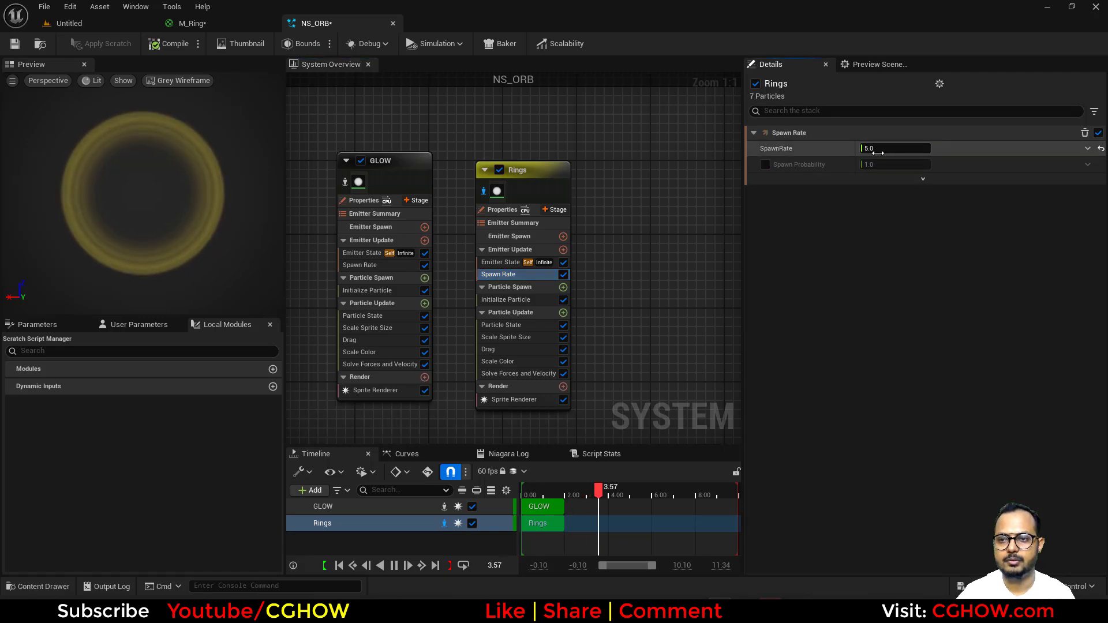
{"action": "left_click", "coordinate": [506, 300]}
{"action": "left_click", "coordinate": [893, 178]}
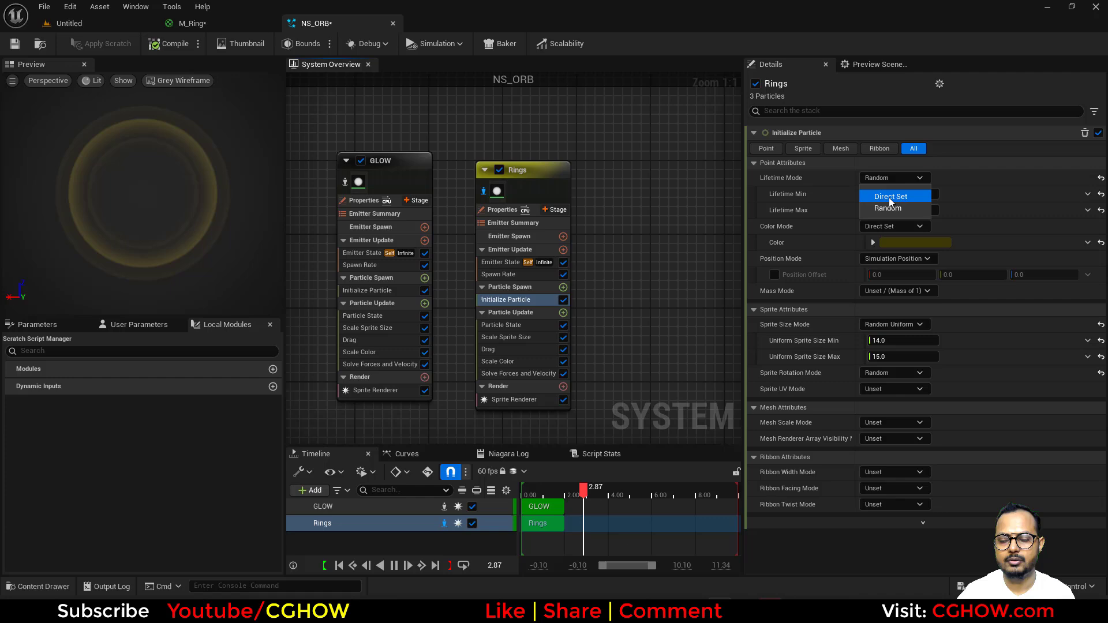
{"action": "left_click", "coordinate": [886, 193]}
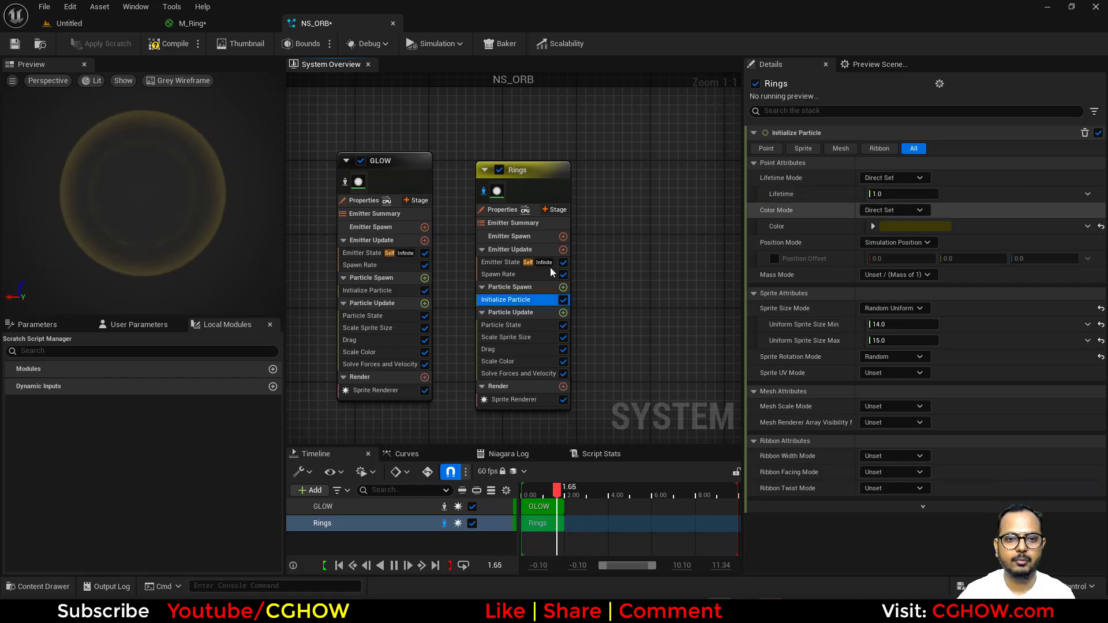
Change the Rings spawn rate to 4.
{"action": "left_click", "coordinate": [508, 275]}
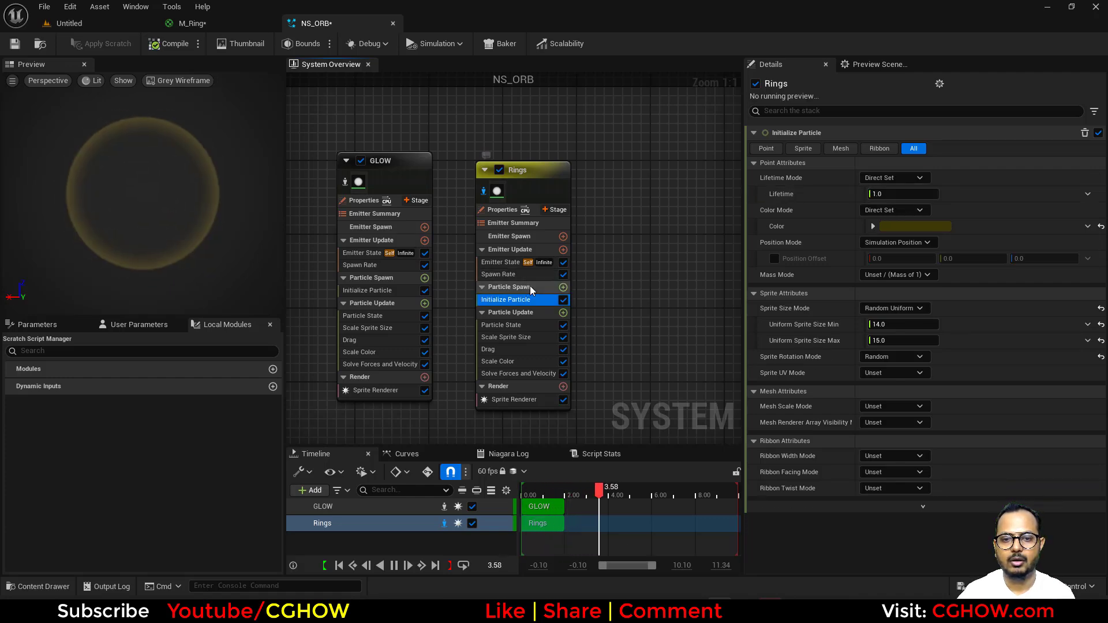
{"action": "left_click", "coordinate": [882, 149]}
{"action": "type", "text": "4"}
{"action": "key", "text": "Return"}
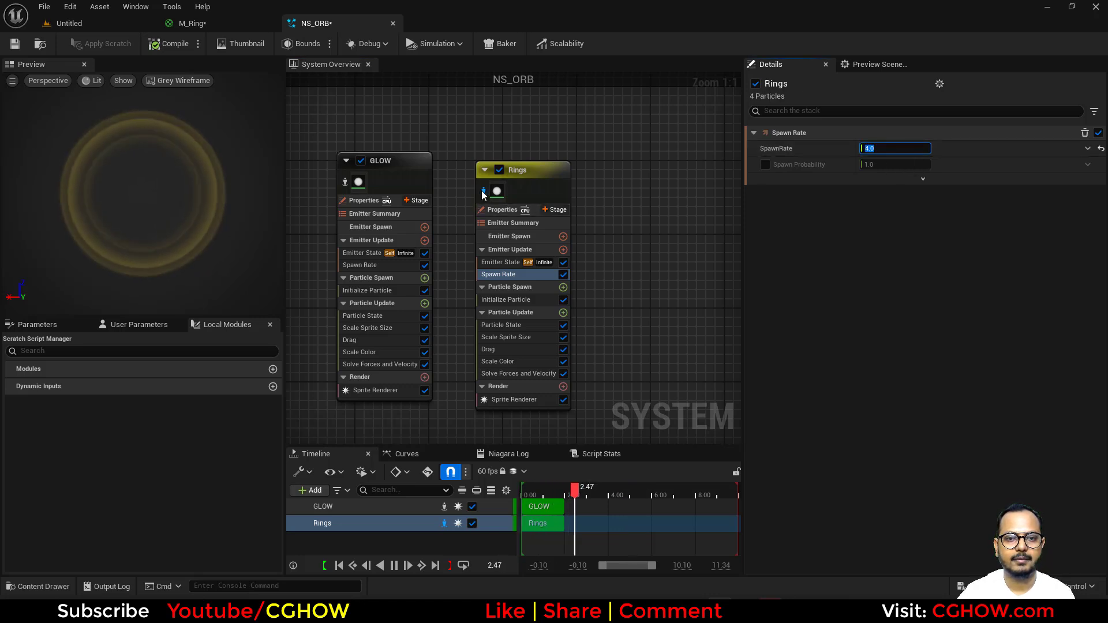
Enable Local Space in the Rings emitter properties.
{"action": "left_click_drag", "start_coordinate": [550, 176], "coordinate": [535, 165]}
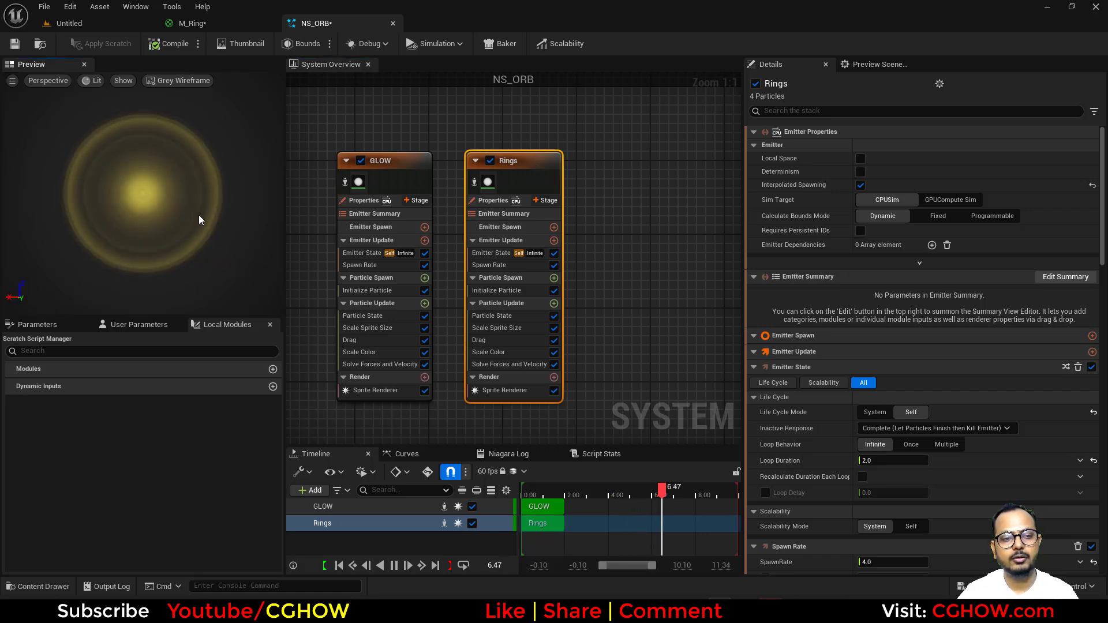
{"action": "left_click", "coordinate": [375, 202]}
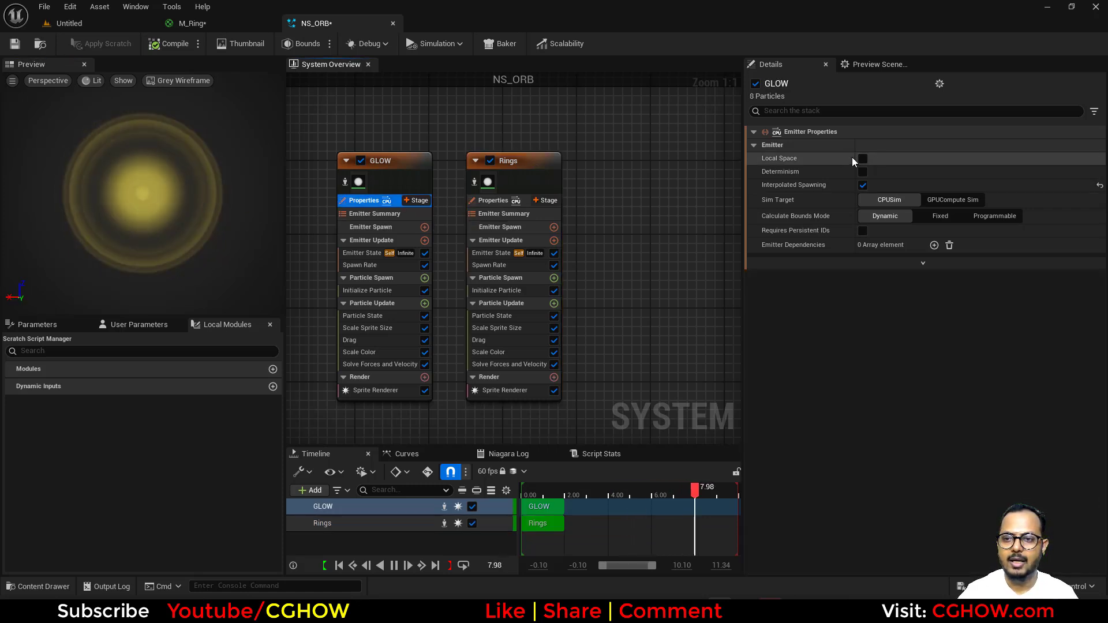
{"action": "left_click", "coordinate": [480, 201]}
{"action": "left_click", "coordinate": [863, 159]}
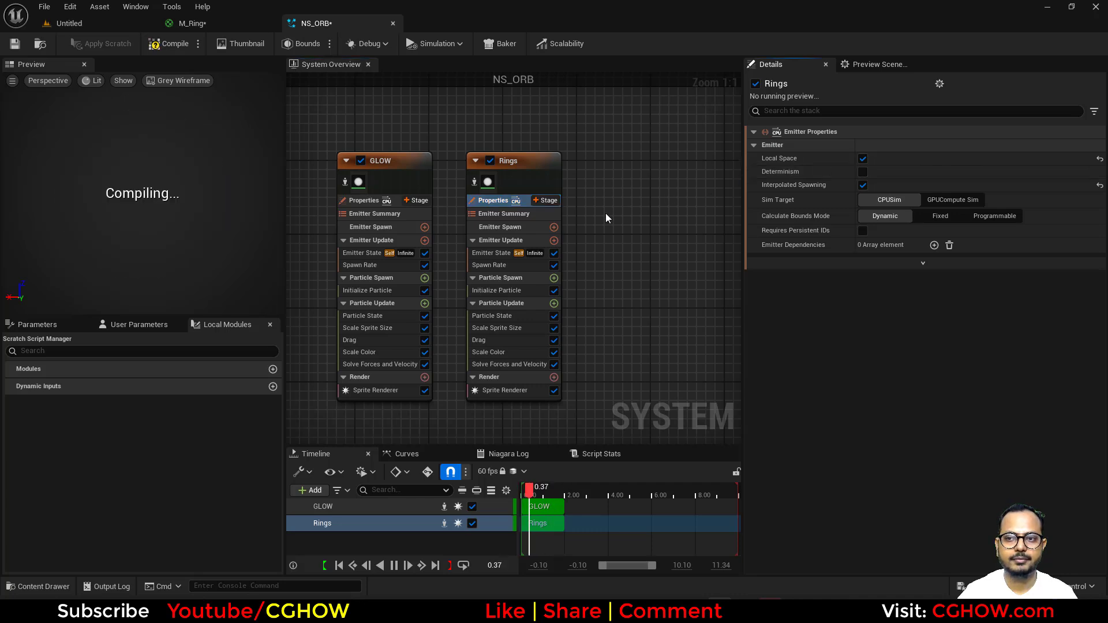
{"action": "mouse_move", "coordinate": [606, 218]}
{"action": "right_mouse_down"}
{"action": "mouse_move", "coordinate": [594, 198]}
{"action": "mouse_move", "coordinate": [618, 209]}
{"action": "right_mouse_up"}
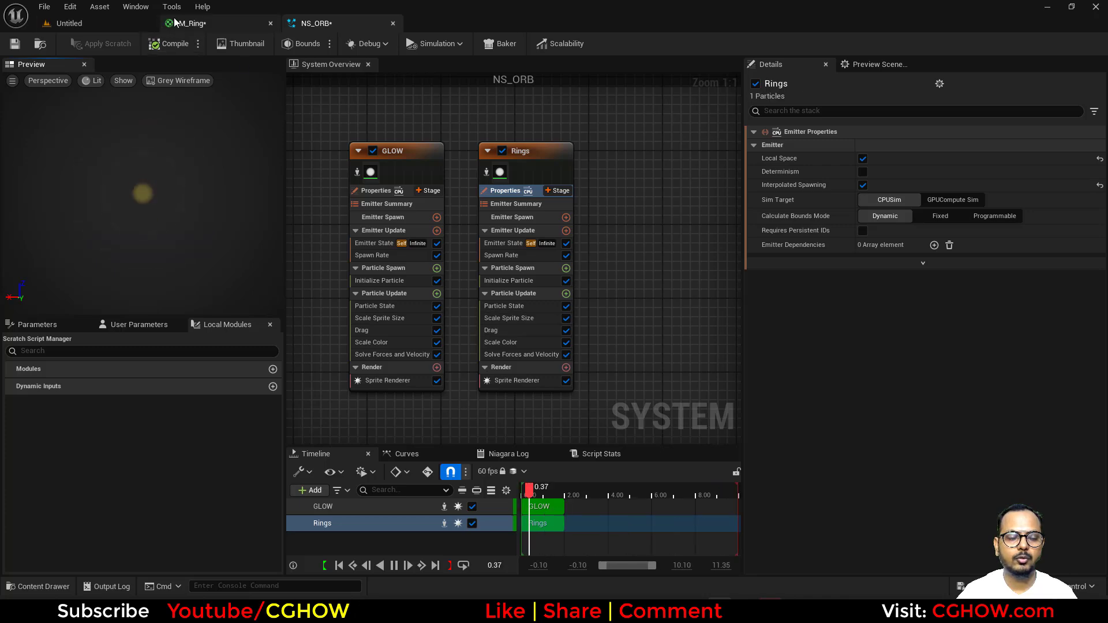
Duplicate M_Ring in ORB5 as M_trail and open it in the material editor.
{"action": "left_click", "coordinate": [199, 25]}
{"action": "left_click", "coordinate": [41, 45]}
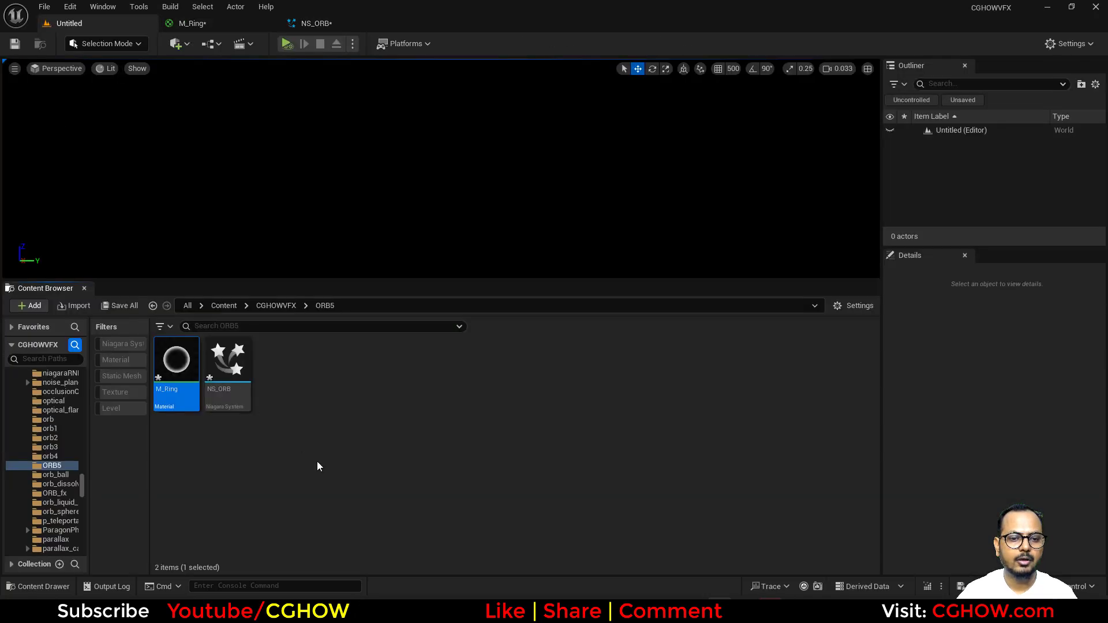
{"action": "right_click", "coordinate": [180, 367]}
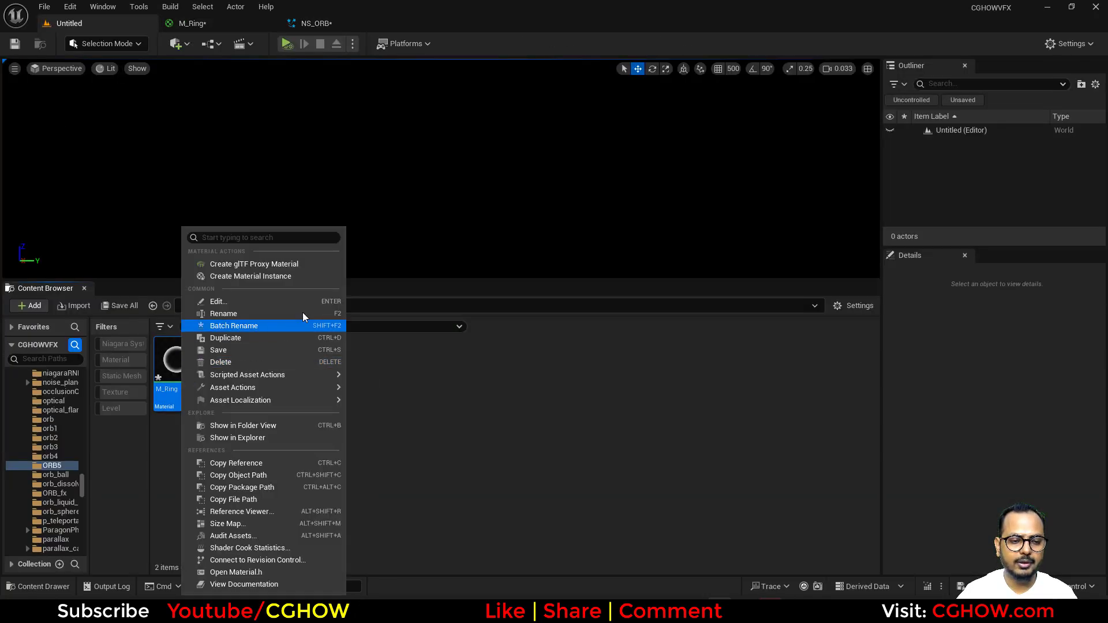
{"action": "left_click", "coordinate": [239, 338]}
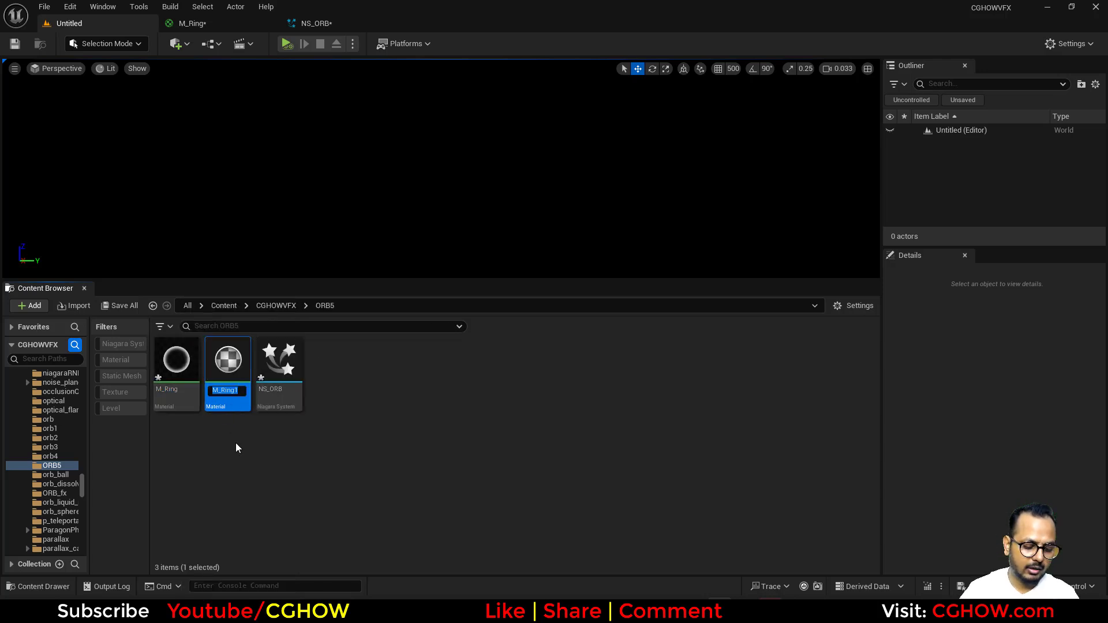
{"action": "type", "text": "M_trail"}
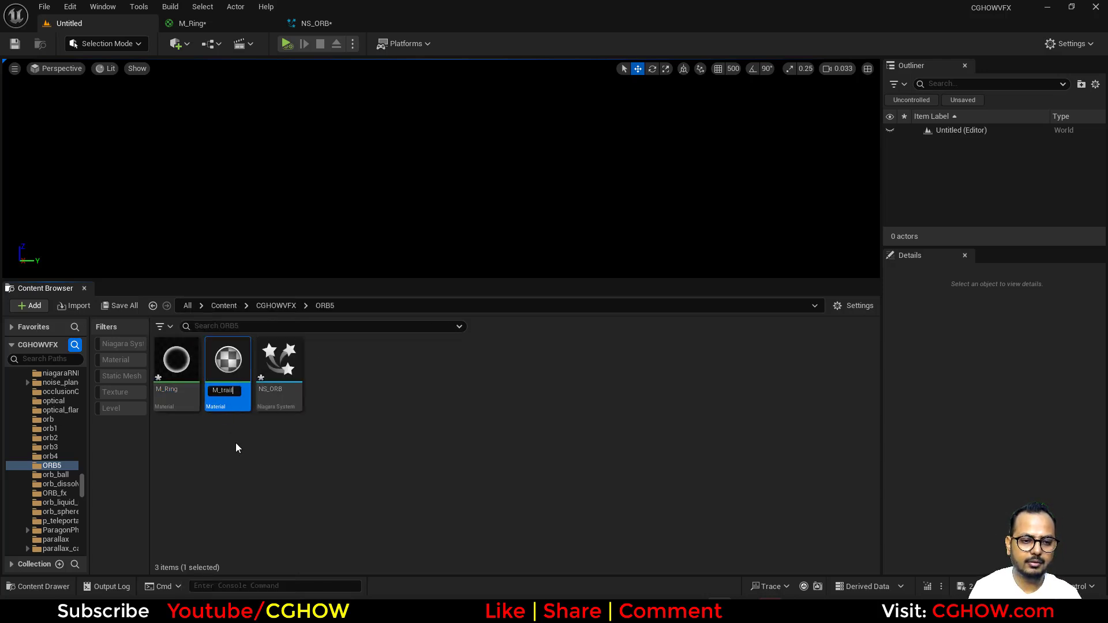
{"action": "key", "text": "Return"}
{"action": "key", "text": "Return"}
{"action": "right_click_drag", "start_coordinate": [416, 302], "coordinate": [638, 361]}
Preview M_trail on a sphere with the Grey Wireframe profile and the environment hidden.
{"action": "left_click", "coordinate": [312, 309]}
{"action": "right_click_drag", "start_coordinate": [416, 273], "coordinate": [497, 295]}
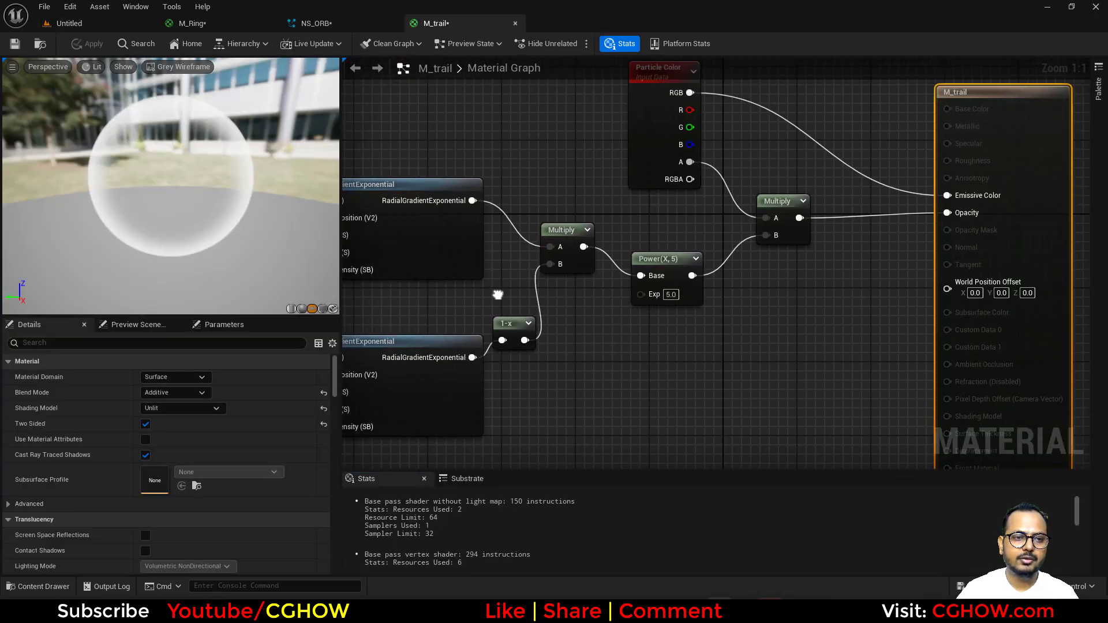
{"action": "left_click", "coordinate": [149, 68]}
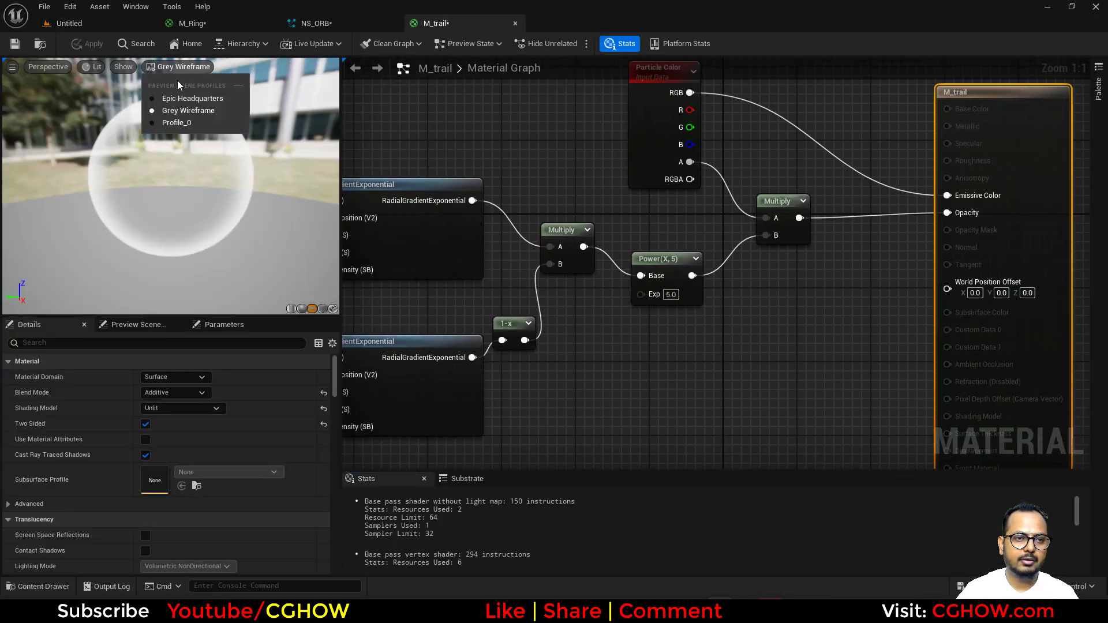
{"action": "left_click", "coordinate": [199, 110]}
{"action": "left_click", "coordinate": [143, 324]}
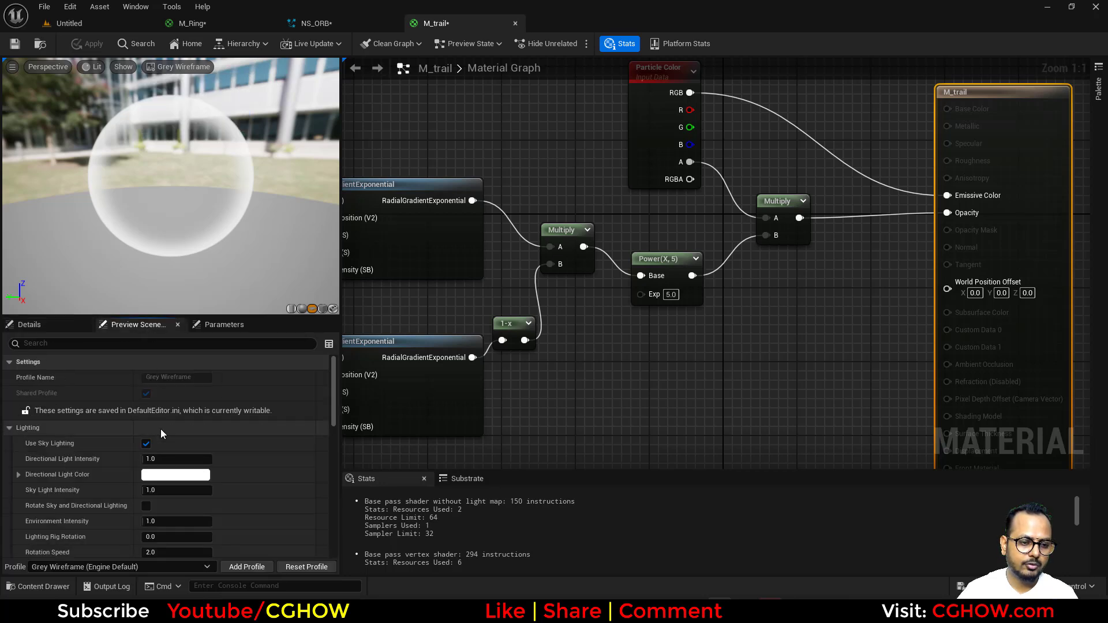
{"action": "scroll", "coordinate": [143, 442], "scroll_direction": "down", "scroll_amount": 3}
{"action": "scroll", "coordinate": [145, 438], "scroll_direction": "down", "scroll_amount": 3}
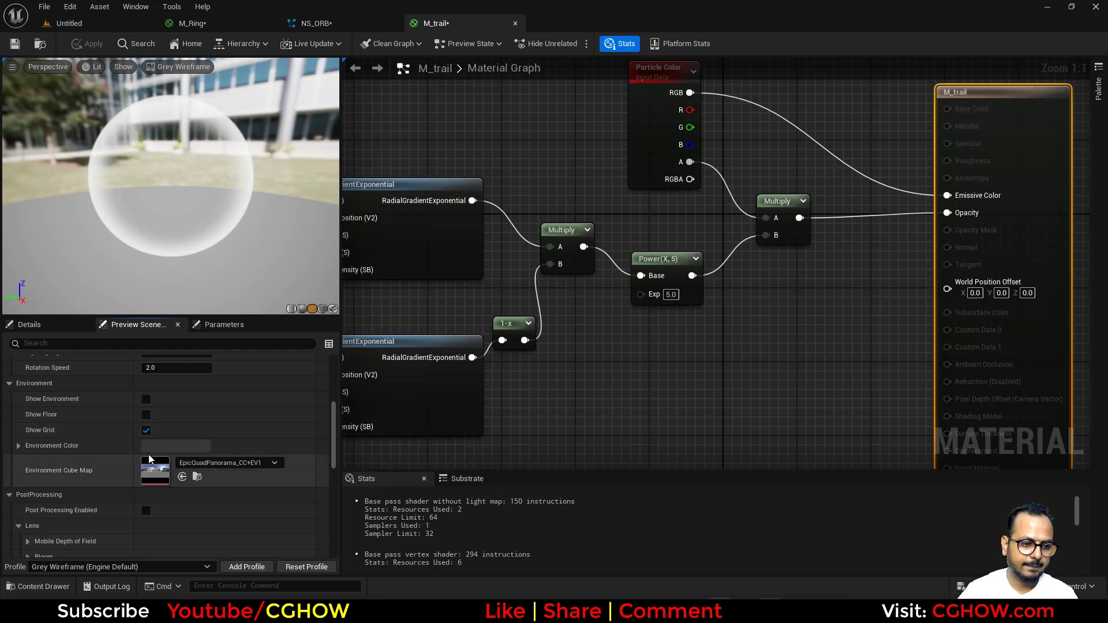
{"action": "left_click", "coordinate": [147, 400]}
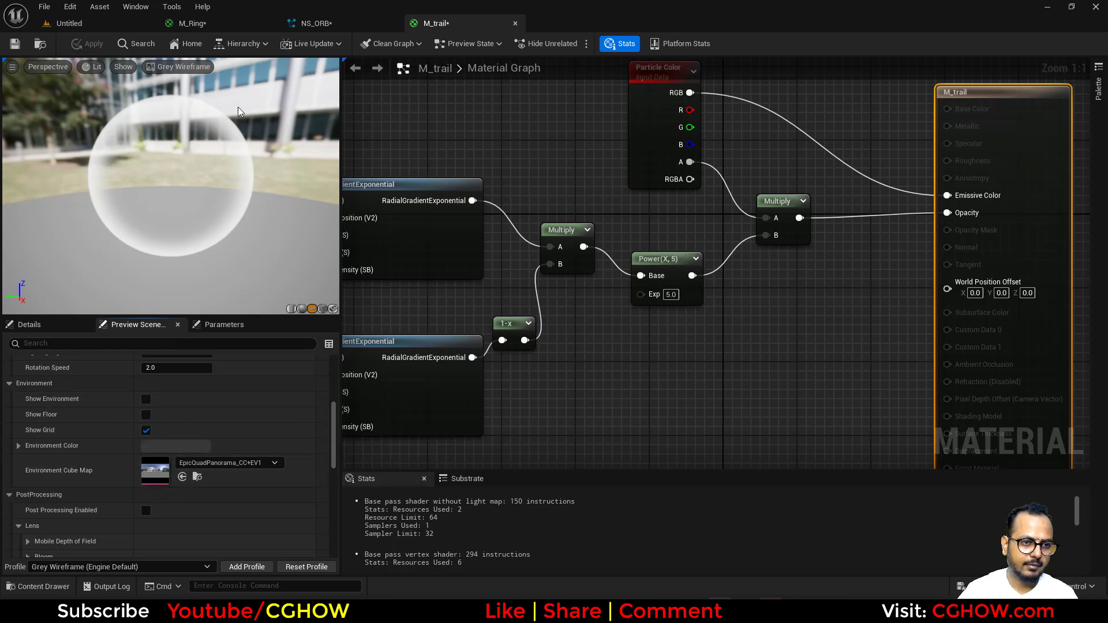
Try the Epic Headquarters and Profile_0 preview profiles, then undo back to Grey Wireframe.
{"action": "left_click", "coordinate": [161, 68]}
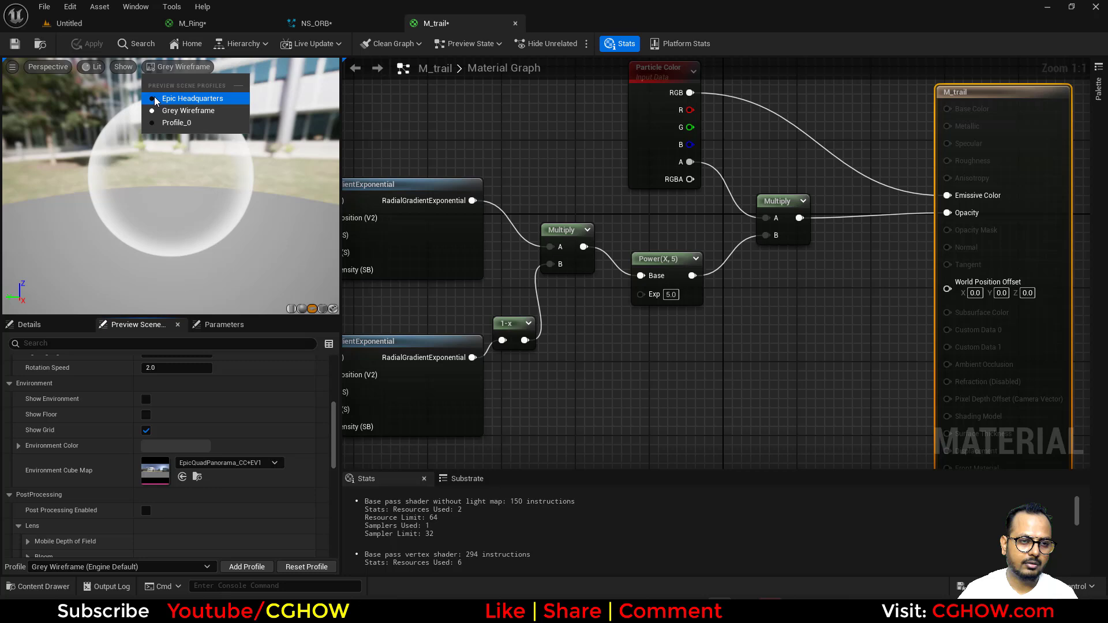
{"action": "left_click", "coordinate": [176, 70]}
{"action": "left_click", "coordinate": [182, 69]}
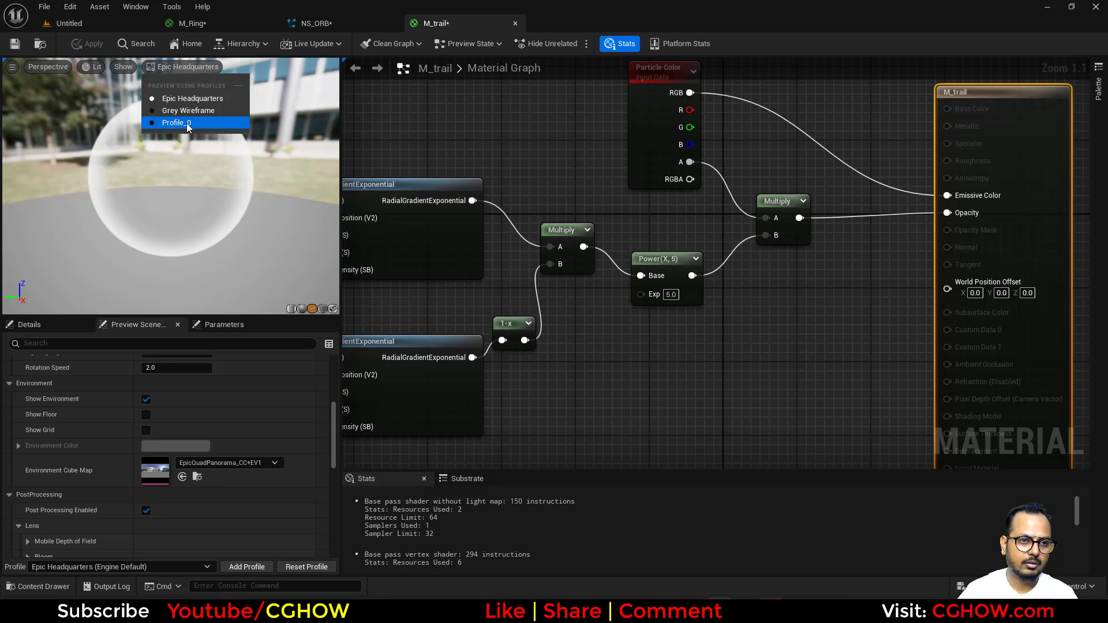
{"action": "left_click", "coordinate": [186, 123]}
{"action": "left_click", "coordinate": [171, 71]}
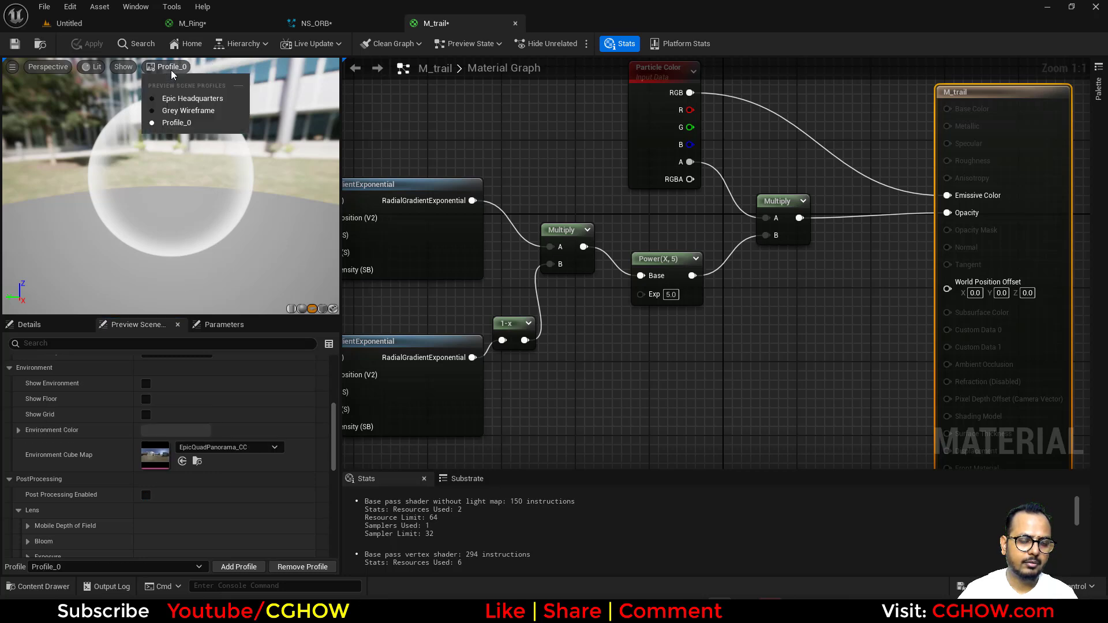
{"action": "left_click", "coordinate": [185, 107]}
{"action": "key", "text": "ctrl+z"}
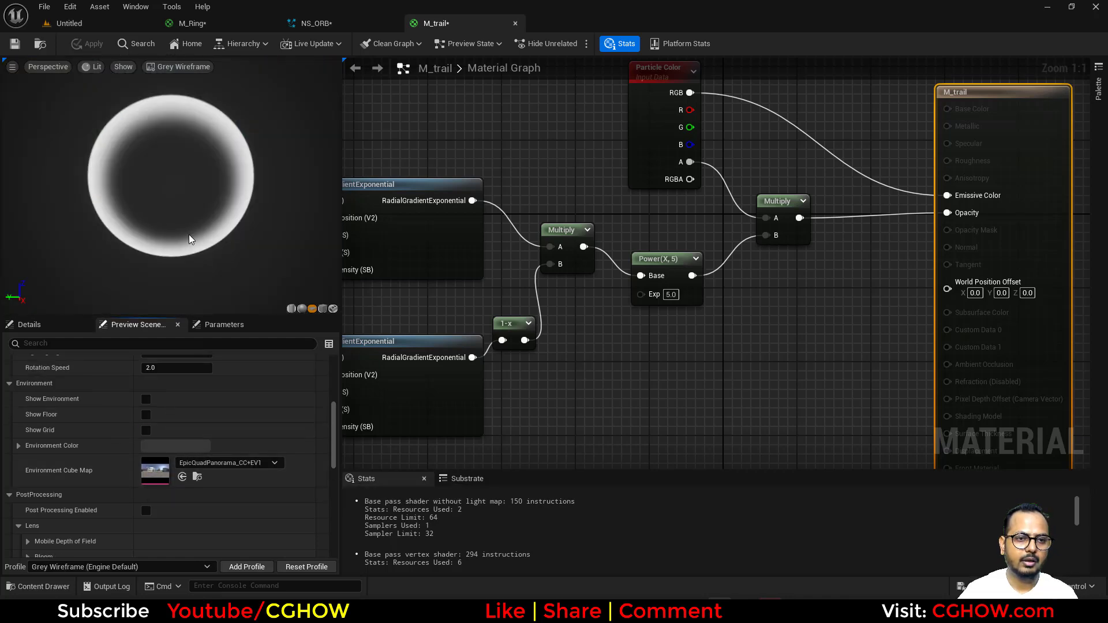
{"action": "right_click_drag", "start_coordinate": [496, 339], "coordinate": [459, 254]}
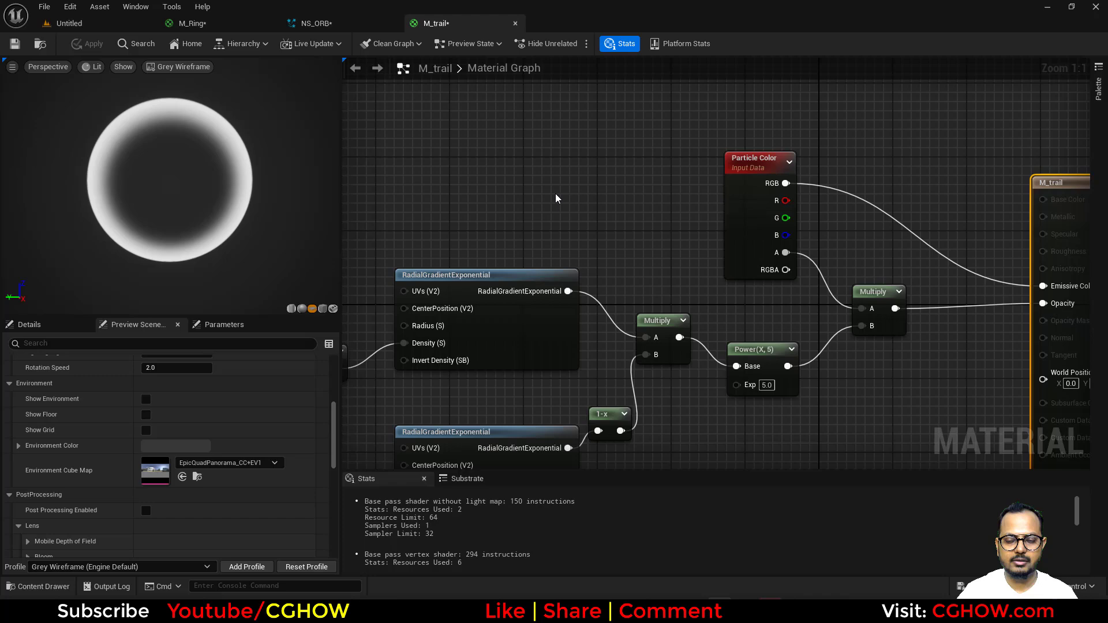
Add a VectorToRadialValue node and feed its Vector Converted to Angle output into a Multiply.
{"action": "right_click_drag", "start_coordinate": [355, 248], "coordinate": [411, 333]}
{"action": "right_click", "coordinate": [437, 138]}
{"action": "type", "text": "ve"}
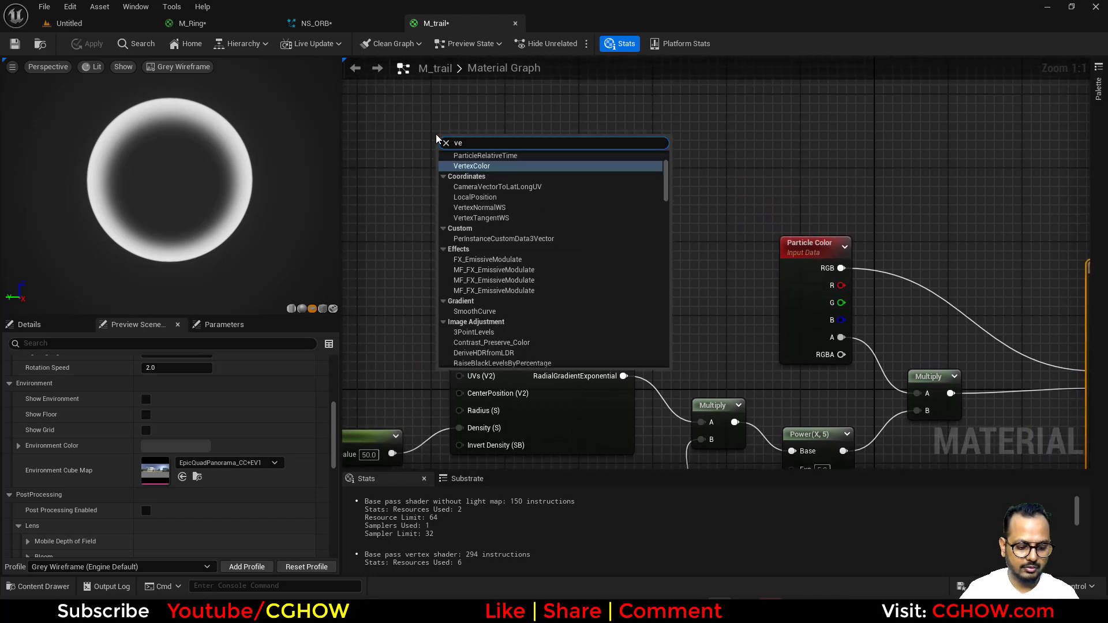
{"action": "key", "text": "BackSpace"}
{"action": "key", "text": "BackSpace"}
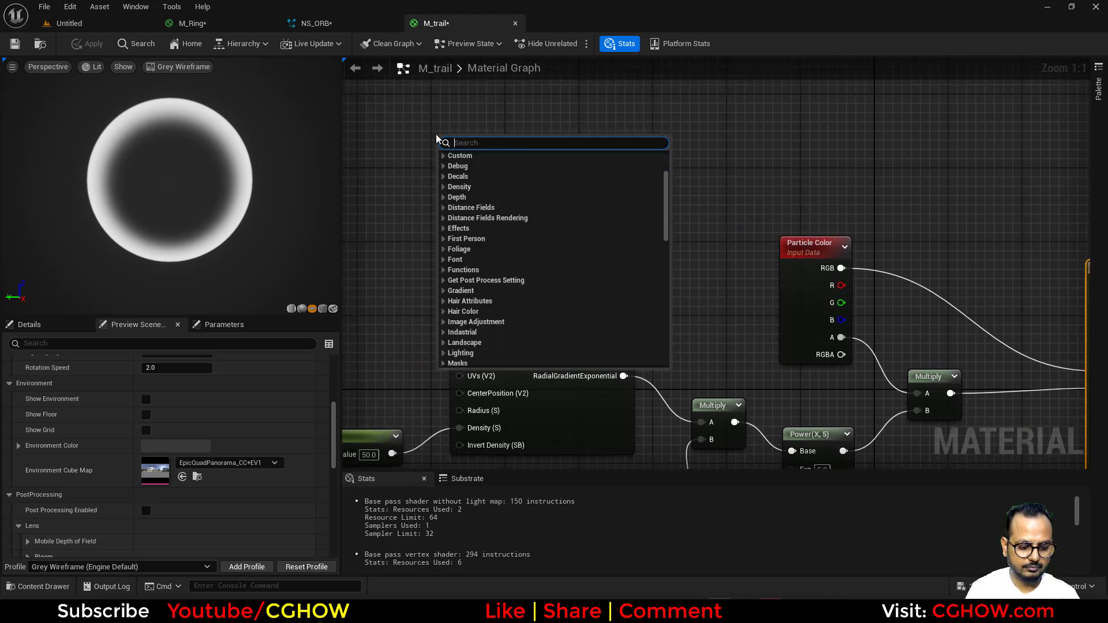
{"action": "type", "text": "vectorto"}
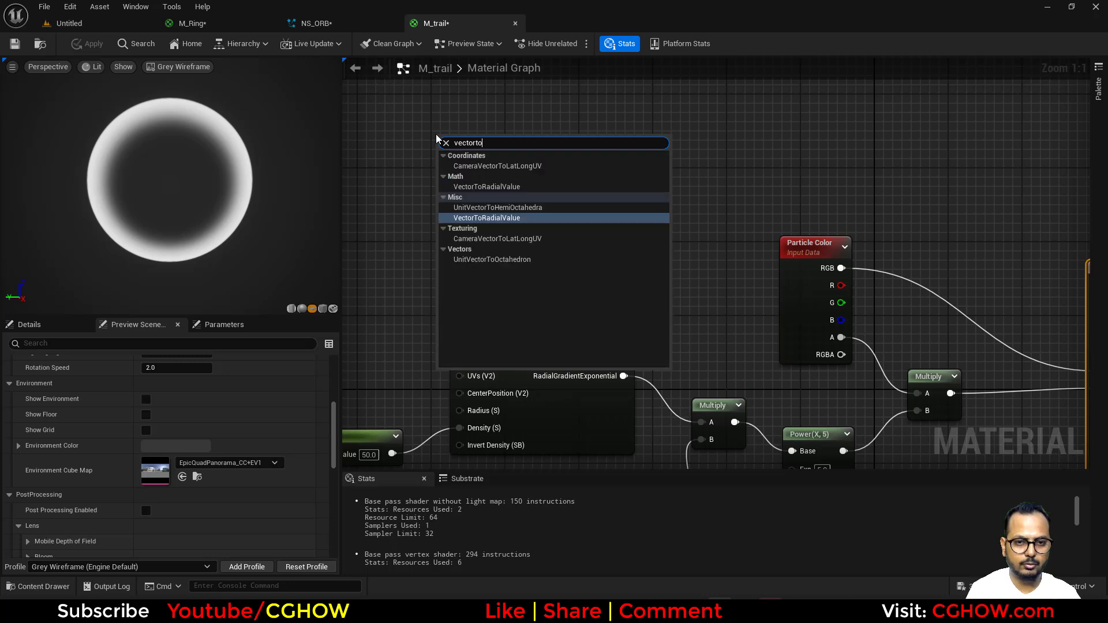
{"action": "left_click", "coordinate": [487, 218]}
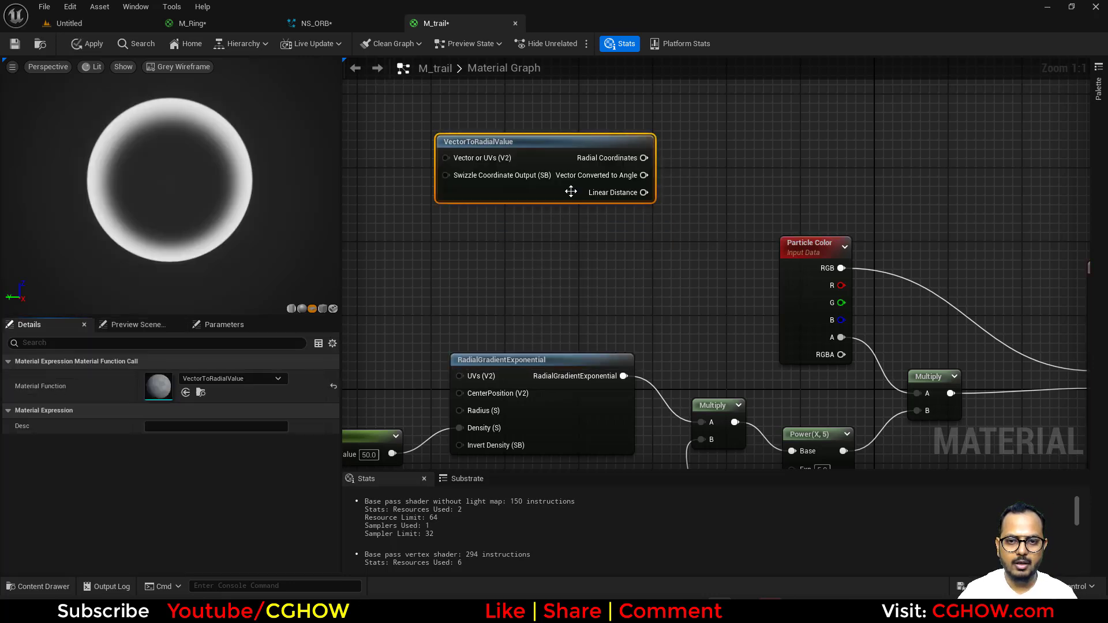
{"action": "left_click_drag", "start_coordinate": [572, 193], "coordinate": [455, 226]}
{"action": "left_click", "coordinate": [561, 210]}
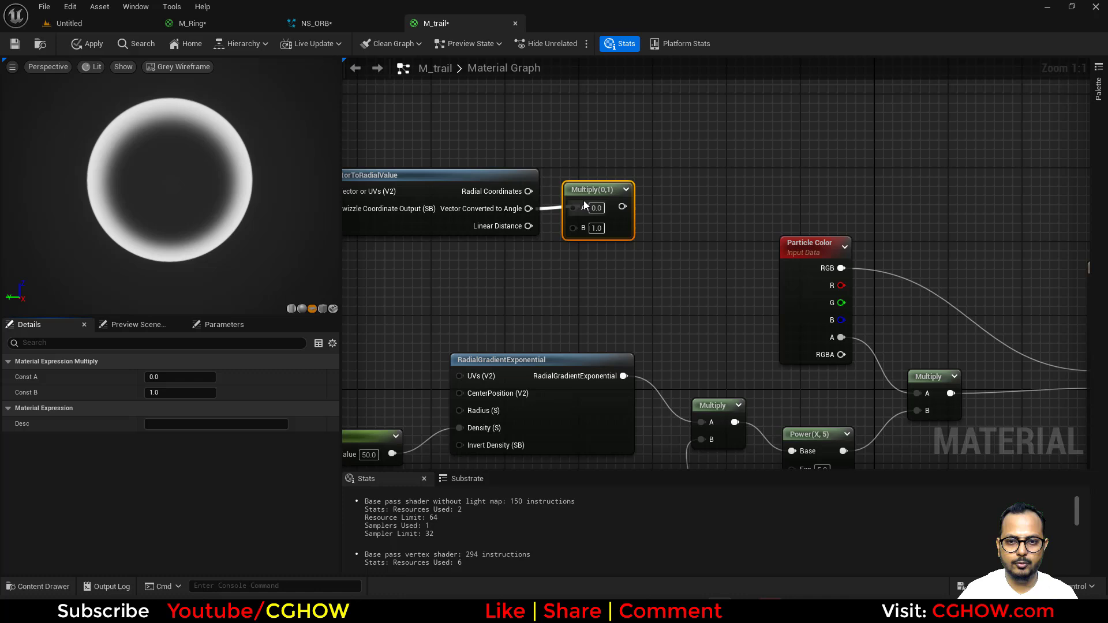
{"action": "key", "text": "space"}
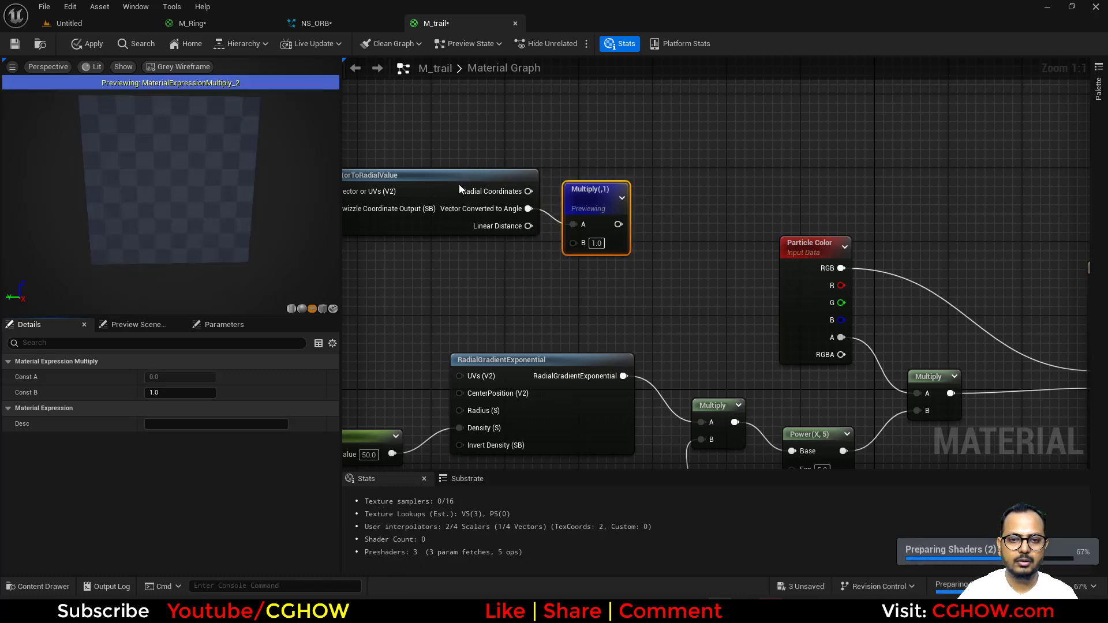
{"action": "left_click_drag", "start_coordinate": [459, 188], "coordinate": [450, 197]}
{"action": "left_click_drag", "start_coordinate": [519, 235], "coordinate": [573, 225]}
{"action": "right_click_drag", "start_coordinate": [673, 290], "coordinate": [534, 202]}
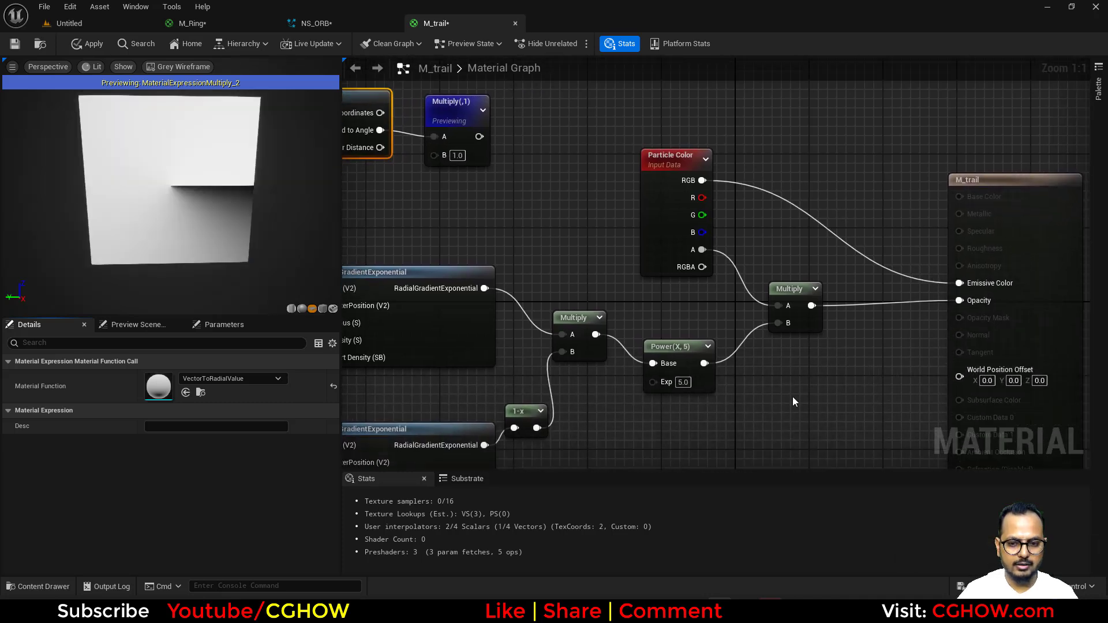
Multiply the angle gradient with the Power(X,5) ring mask and preview the result.
{"action": "key", "text": "m"}
{"action": "left_click", "coordinate": [749, 386]}
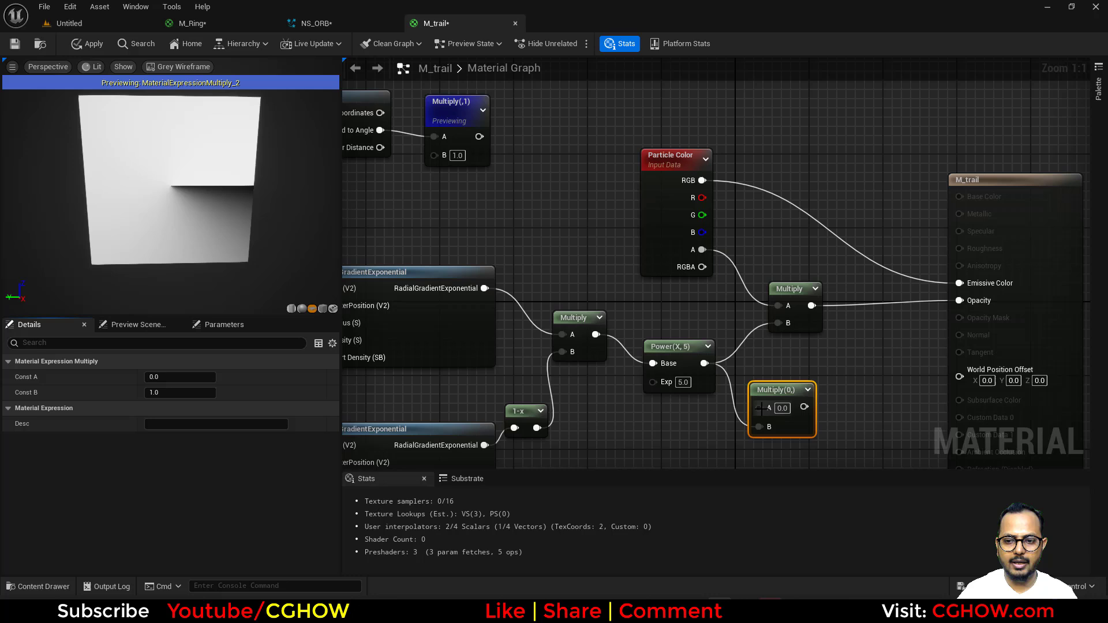
{"action": "left_click_drag", "start_coordinate": [759, 408], "coordinate": [479, 137]}
{"action": "left_click_drag", "start_coordinate": [793, 406], "coordinate": [783, 327]}
{"action": "key", "text": "space"}
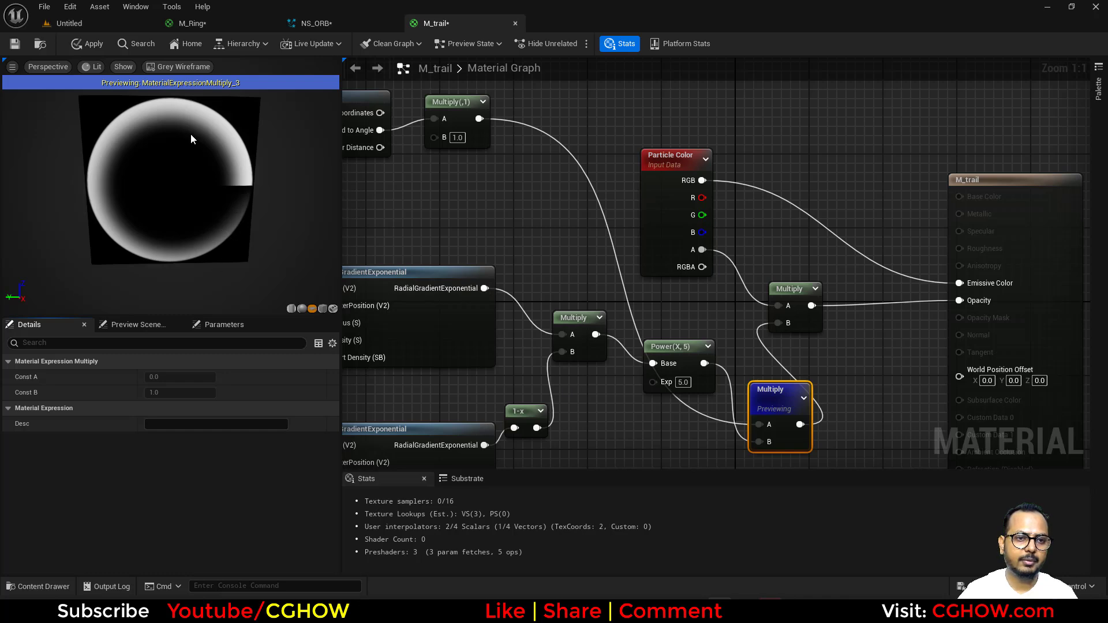
Insert a Power node with exponent 3 between the angle Multiply and the arc Multiply.
{"action": "right_click_drag", "start_coordinate": [507, 182], "coordinate": [522, 194]}
{"action": "key", "text": "e"}
{"action": "left_click", "coordinate": [521, 195]}
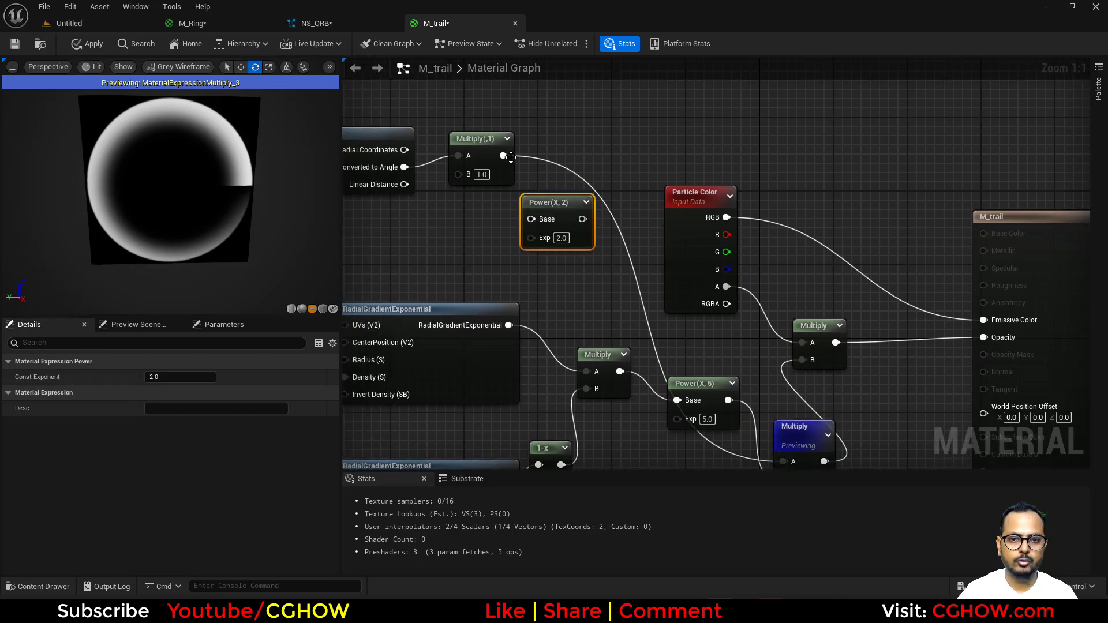
{"action": "left_click_drag", "start_coordinate": [503, 156], "coordinate": [785, 295]}
{"action": "right_click_drag", "start_coordinate": [569, 153], "coordinate": [574, 310]}
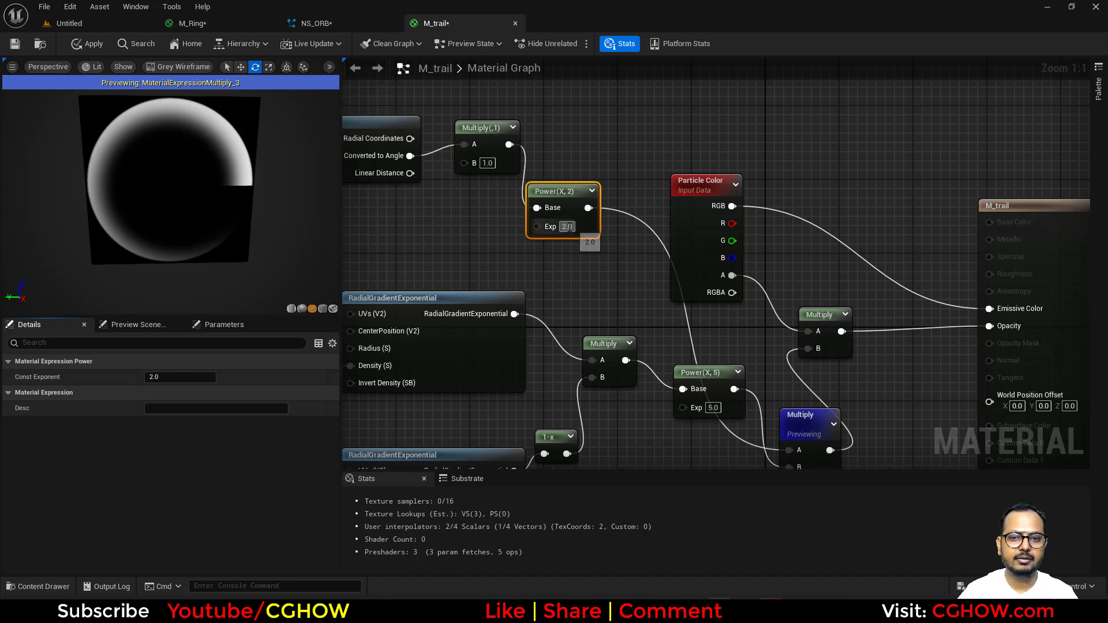
{"action": "type", "text": "3"}
{"action": "key", "text": "Return"}
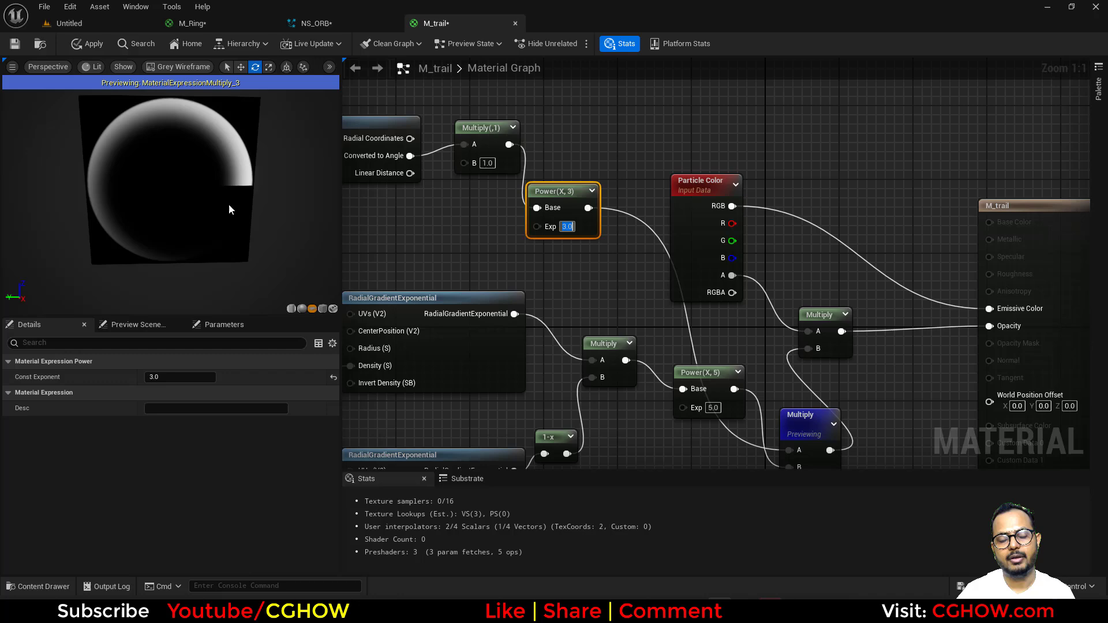
{"action": "right_click_drag", "start_coordinate": [556, 341], "coordinate": [559, 222]}
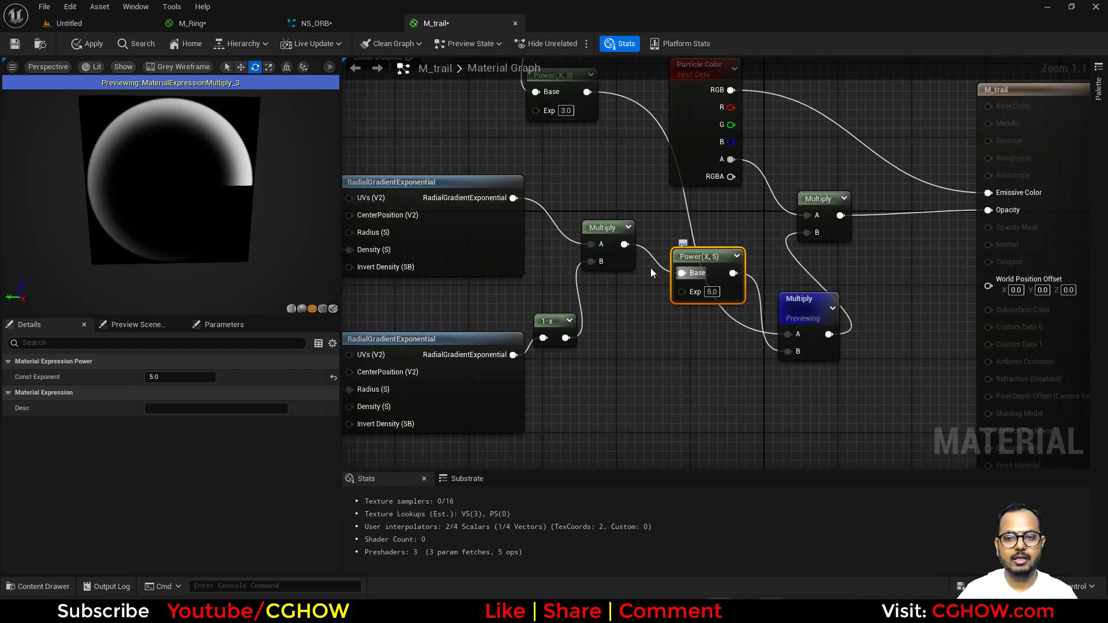
Test an angle-driven Multiply (B 5, then 10) on the Power exponent, then delete it.
{"action": "right_click_drag", "start_coordinate": [651, 273], "coordinate": [688, 379]}
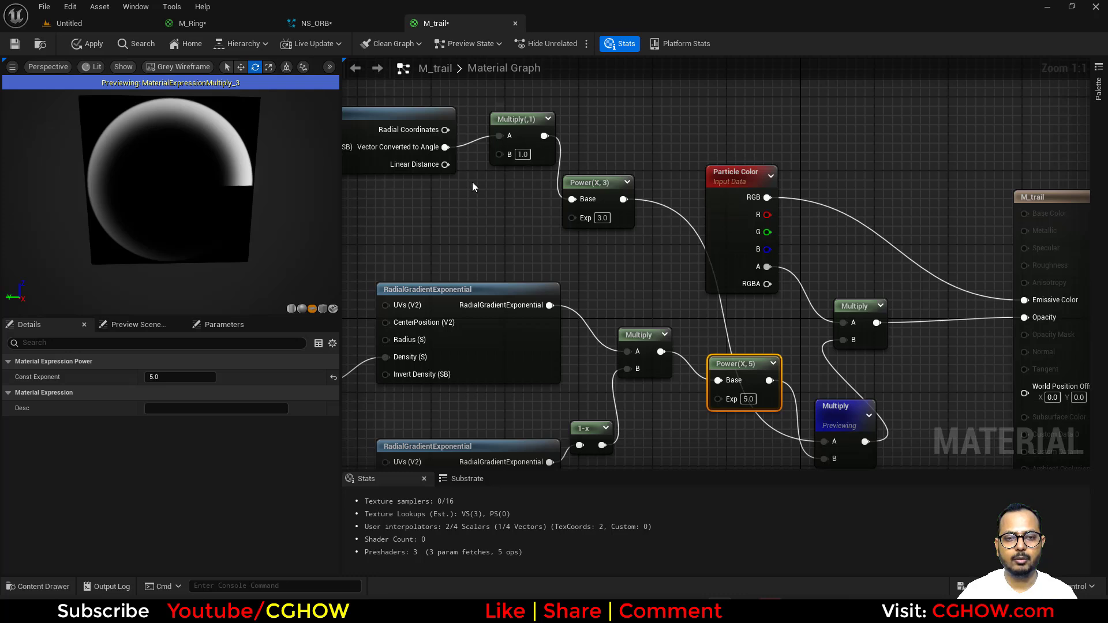
{"action": "right_click_drag", "start_coordinate": [473, 187], "coordinate": [463, 150]}
{"action": "left_click_drag", "start_coordinate": [436, 111], "coordinate": [708, 362]}
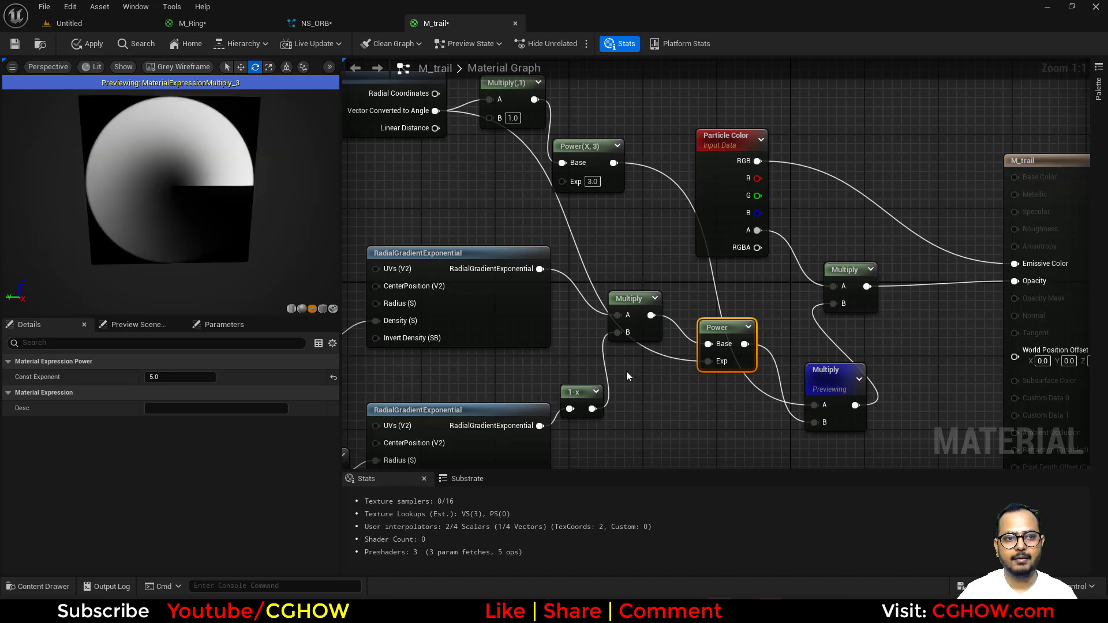
{"action": "left_click", "coordinate": [723, 364], "text": "alt"}
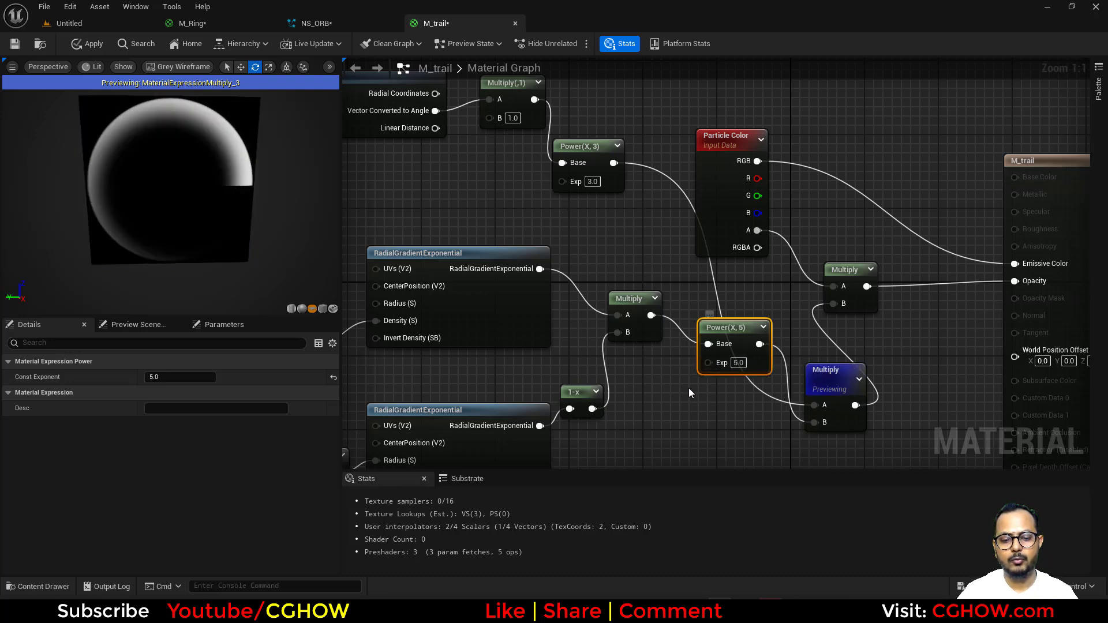
{"action": "left_click", "coordinate": [668, 393]}
{"action": "left_click_drag", "start_coordinate": [436, 111], "coordinate": [677, 418]}
{"action": "type", "text": "5"}
{"action": "key", "text": "Return"}
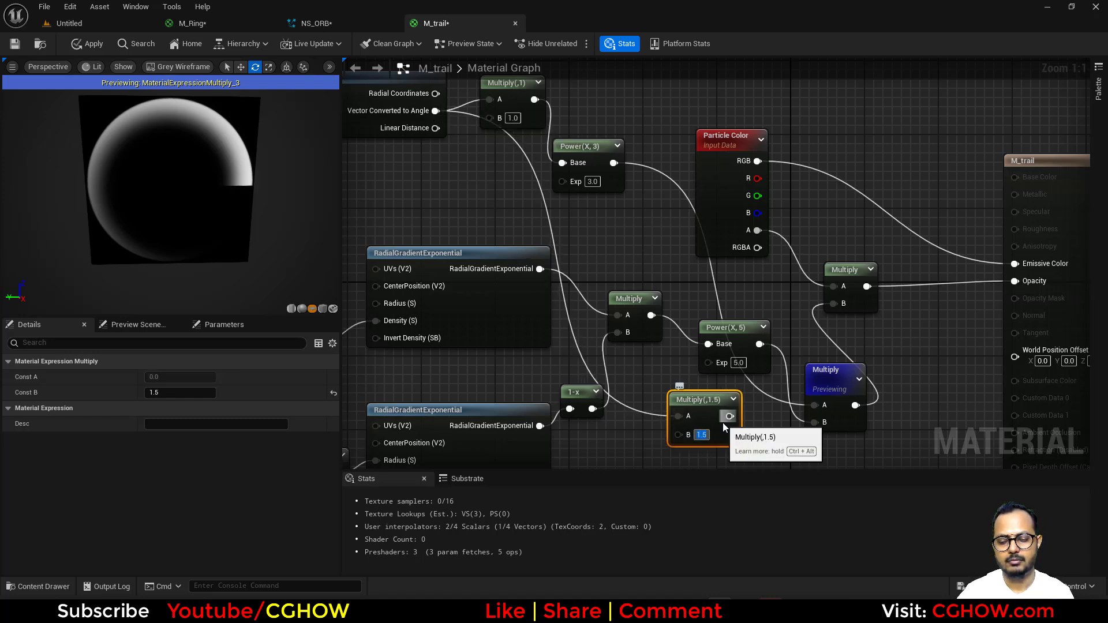
{"action": "left_click_drag", "start_coordinate": [714, 363], "coordinate": [710, 363]}
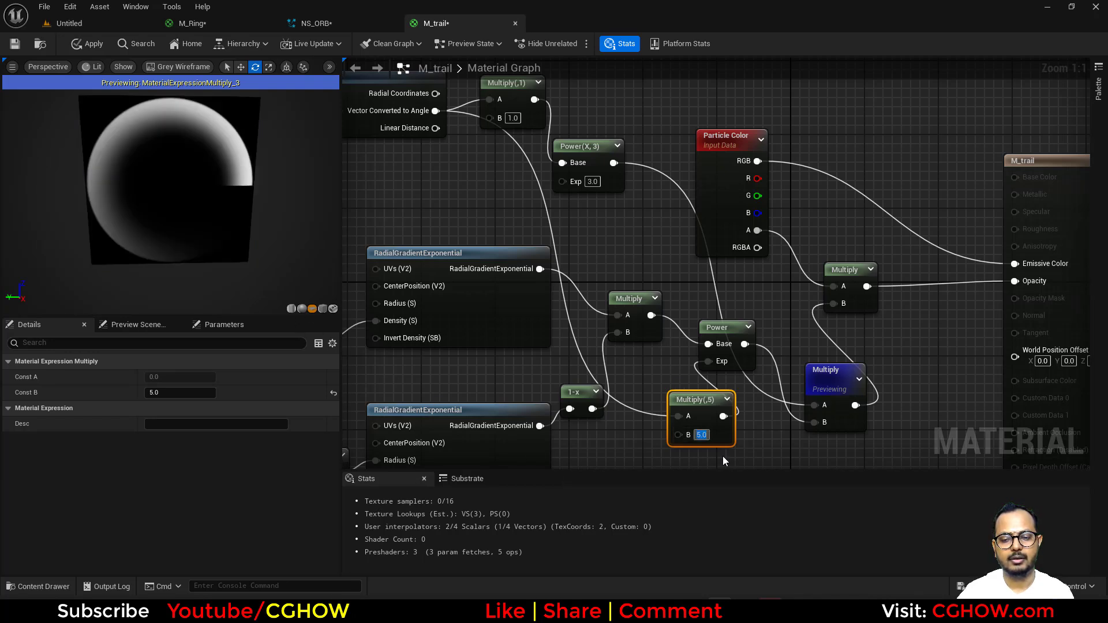
{"action": "type", "text": "10"}
{"action": "key", "text": "Return"}
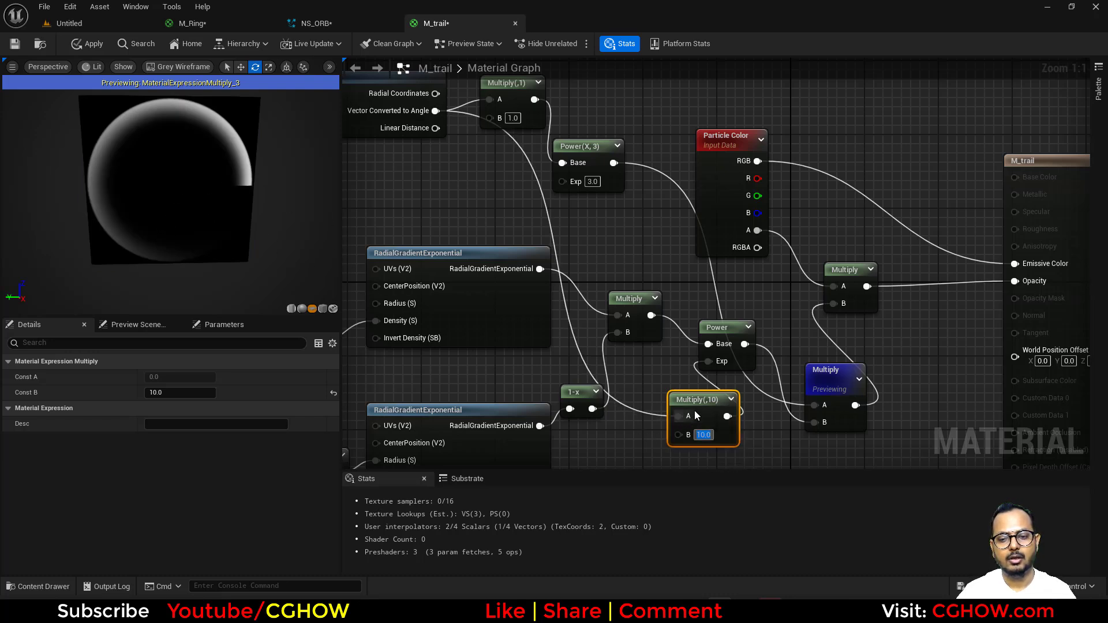
{"action": "key", "text": "Delete"}
Add a Lerp node with the angle output wired into its Alpha.
{"action": "right_click_drag", "start_coordinate": [675, 410], "coordinate": [688, 410]}
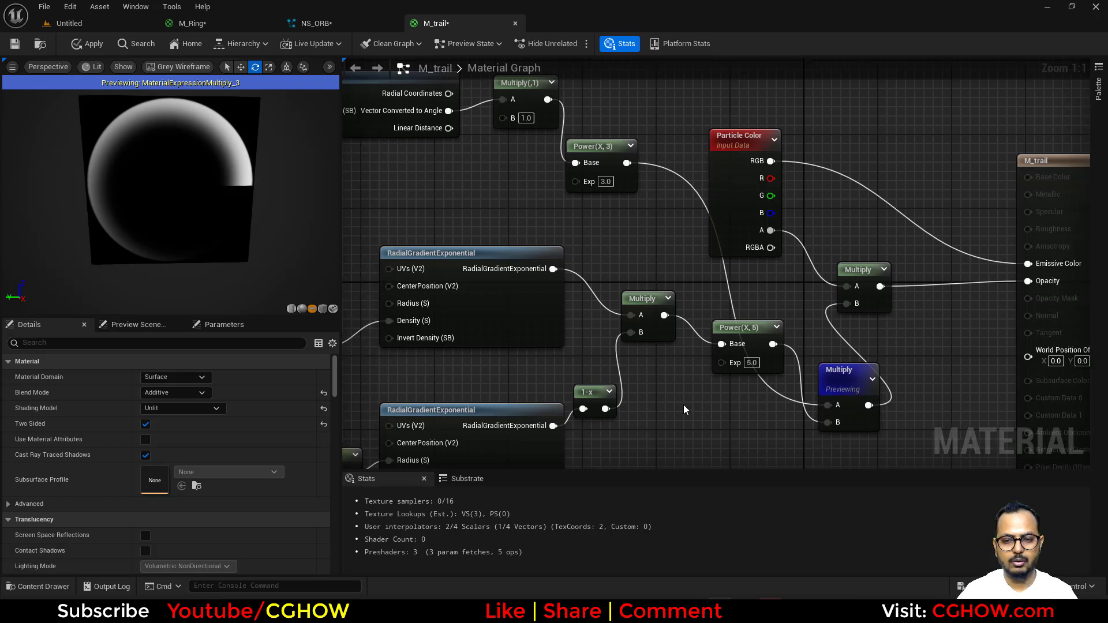
{"action": "left_click", "coordinate": [683, 405]}
{"action": "left_click_drag", "start_coordinate": [449, 110], "coordinate": [702, 426]}
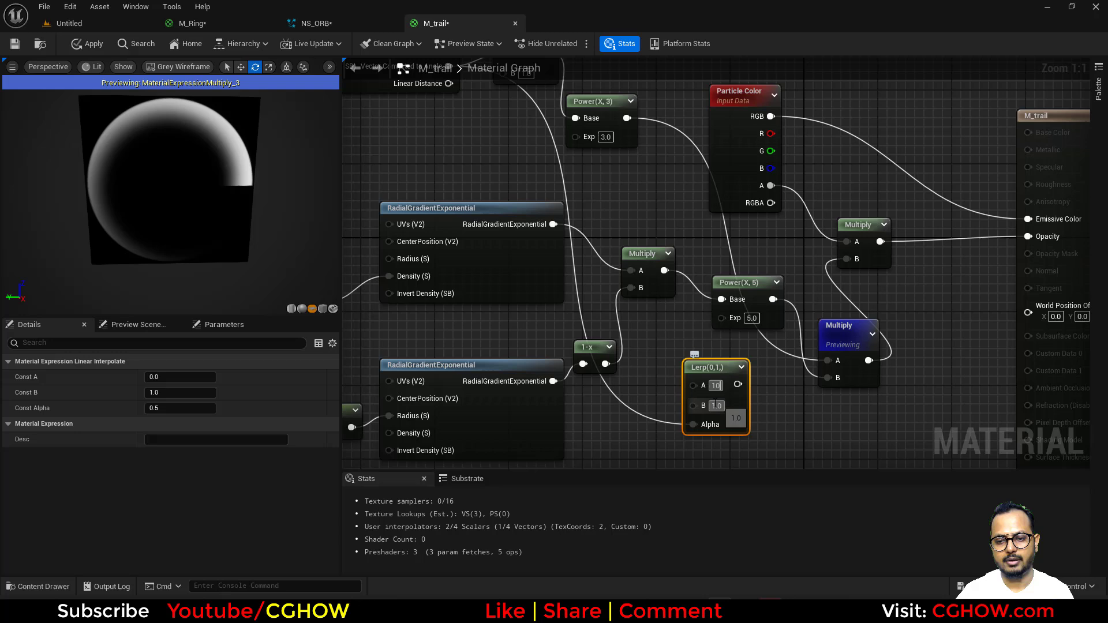
Drive the Power exponent with the Lerp, testing A/B values of 20/5 and 10/20.
{"action": "left_click", "coordinate": [716, 406]}
{"action": "type", "text": "5"}
{"action": "key", "text": "Return"}
{"action": "left_click_drag", "start_coordinate": [739, 384], "coordinate": [721, 317]}
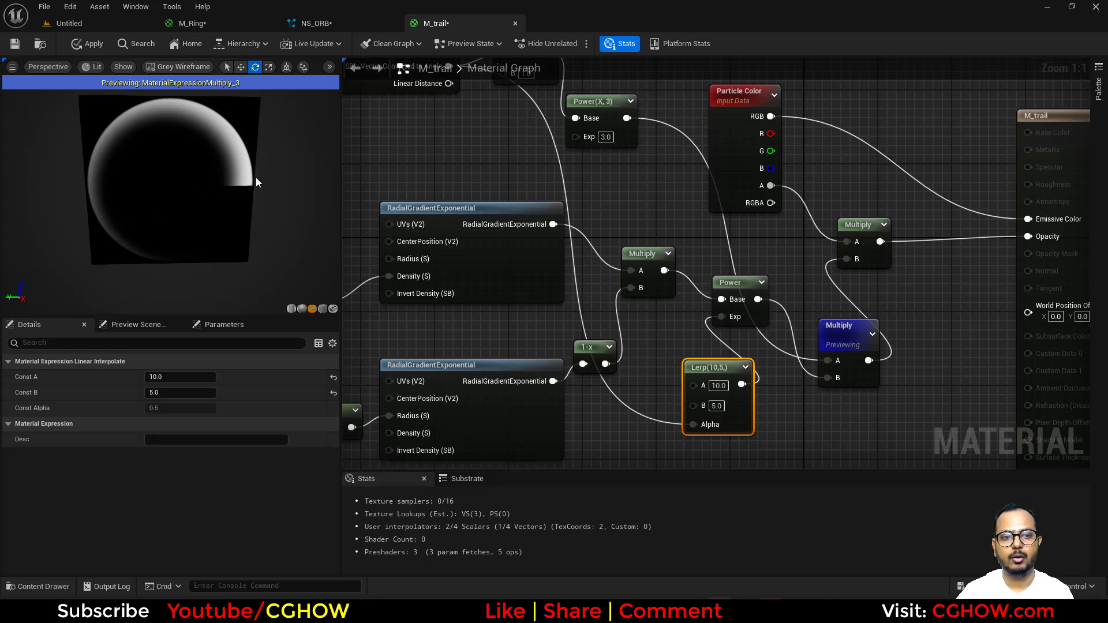
{"action": "key", "text": "Return"}
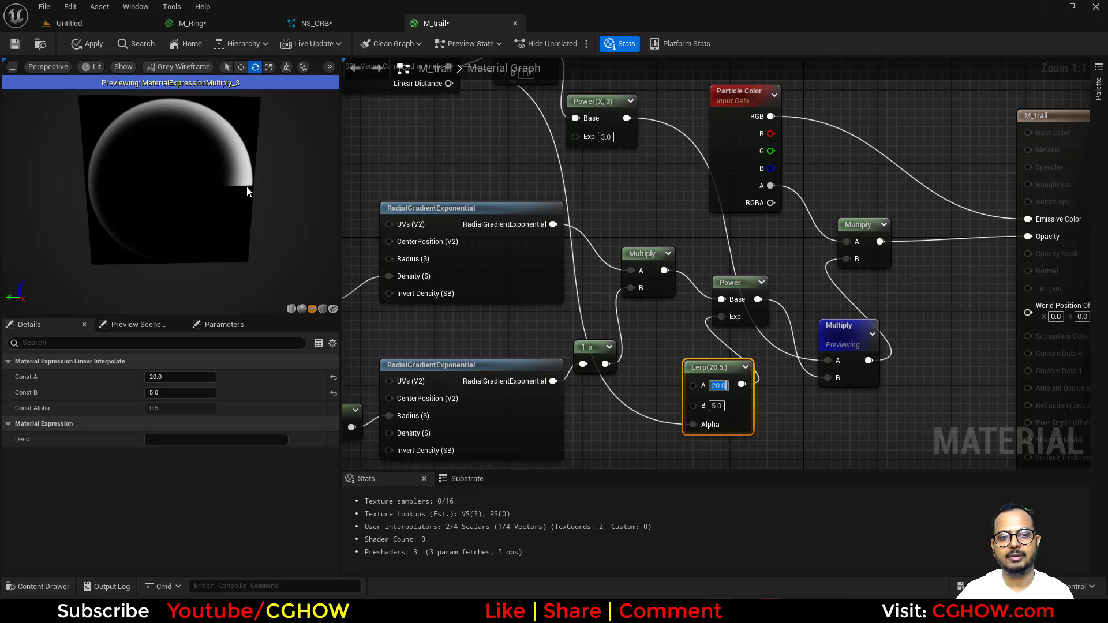
{"action": "type", "text": "1"}
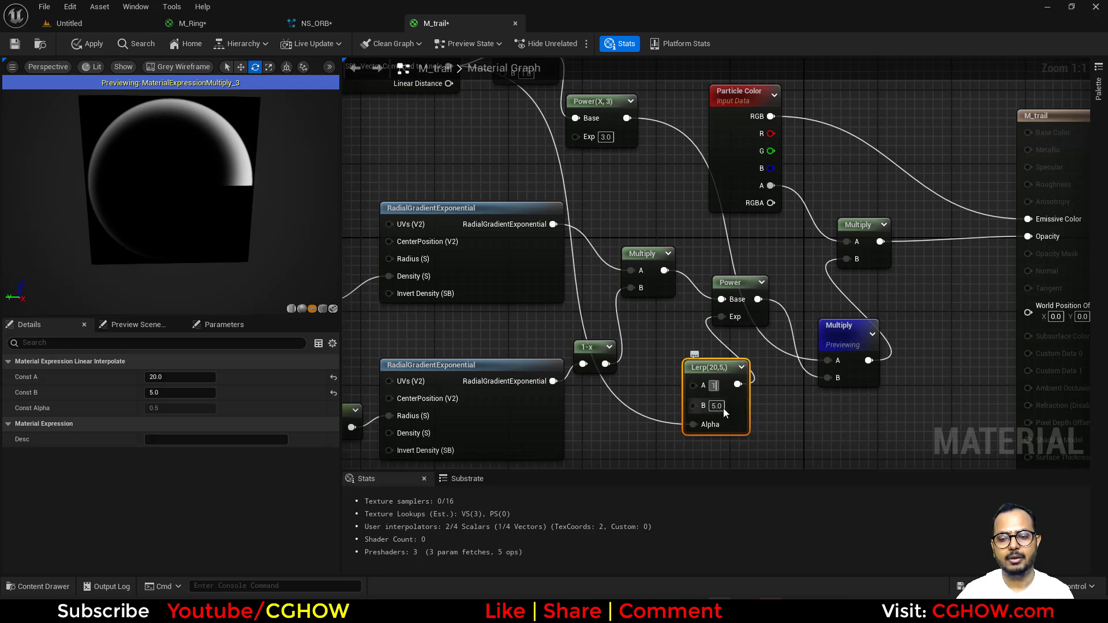
{"action": "type", "text": "0"}
{"action": "key", "text": "Return"}
{"action": "type", "text": "20"}
{"action": "key", "text": "Return"}
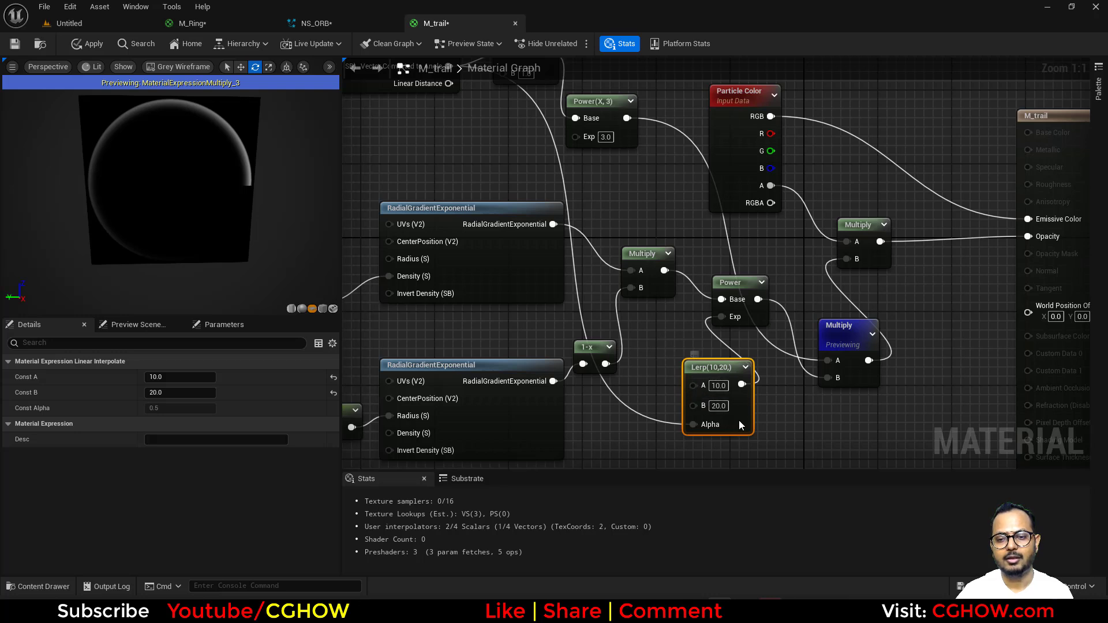
Delete the Lerp, leaving the ring exponent at 5, and apply the M_trail changes.
{"action": "key", "text": "Delete"}
{"action": "right_click_drag", "start_coordinate": [584, 327], "coordinate": [604, 382]}
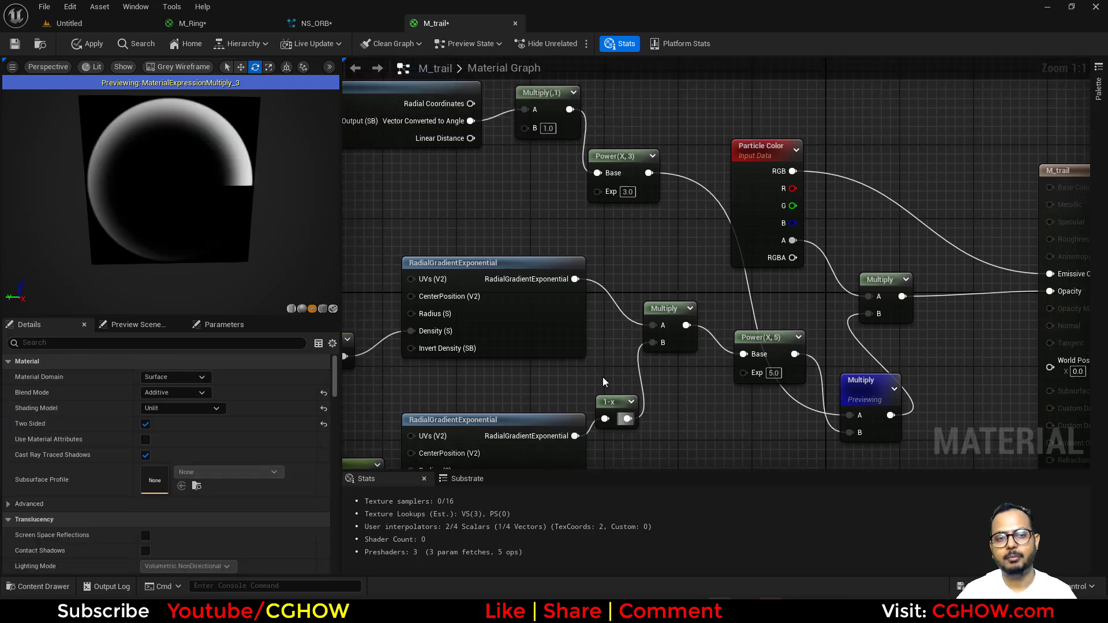
{"action": "left_click", "coordinate": [86, 44]}
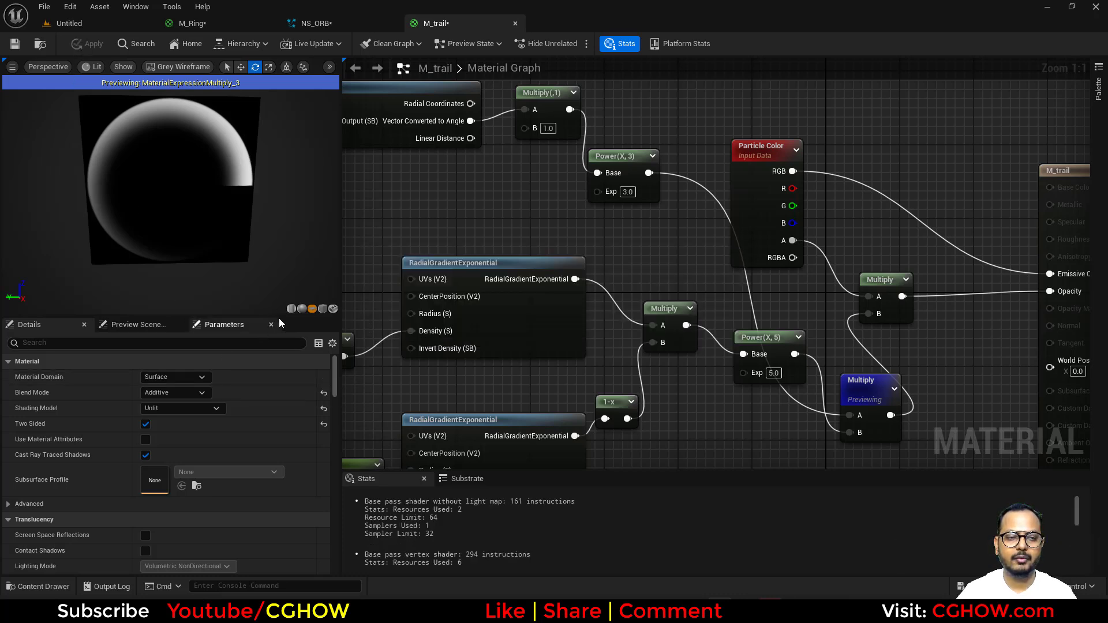
Duplicate the Rings emitter in NS_ORB and rename the copy to Trails.
{"action": "left_click", "coordinate": [41, 44]}
{"action": "left_click", "coordinate": [236, 24]}
{"action": "left_click", "coordinate": [361, 26]}
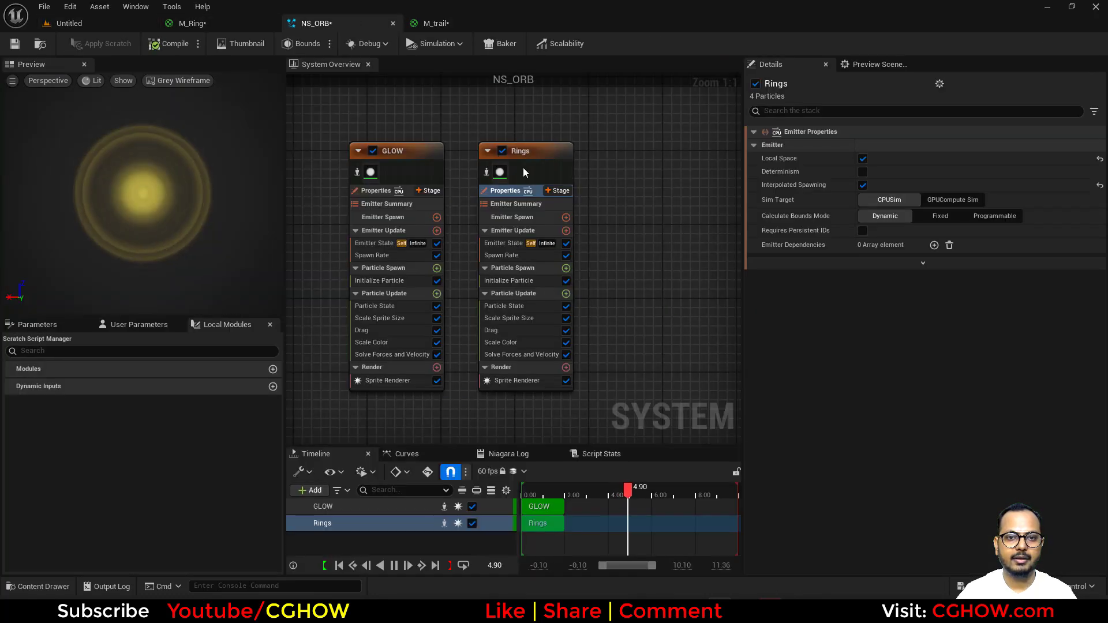
{"action": "left_click", "coordinate": [449, 167]}
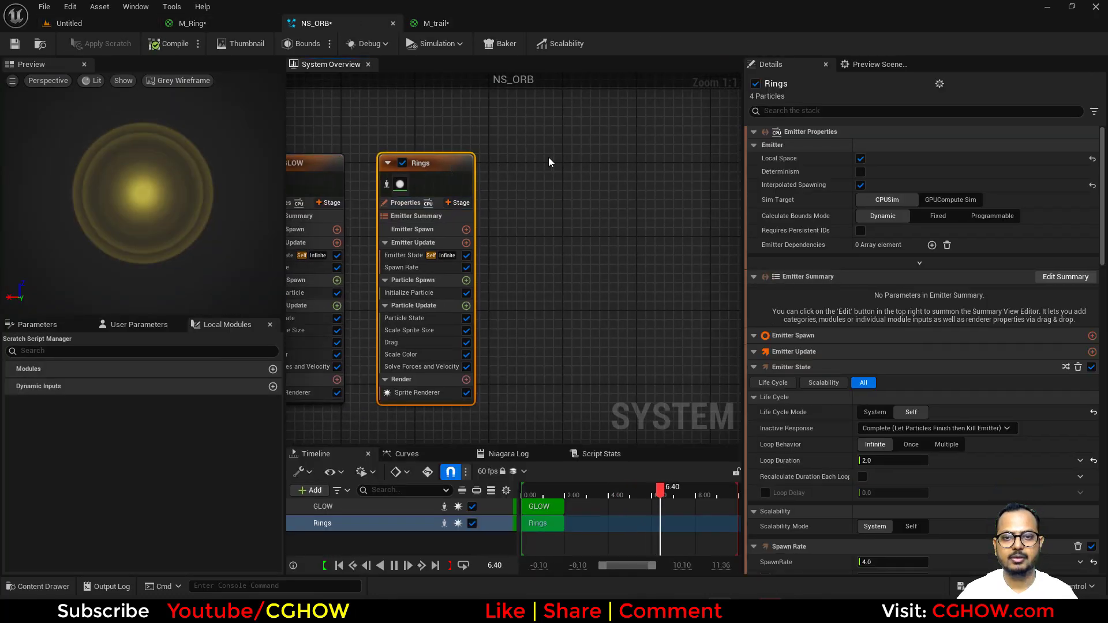
{"action": "key", "text": "ctrl+d"}
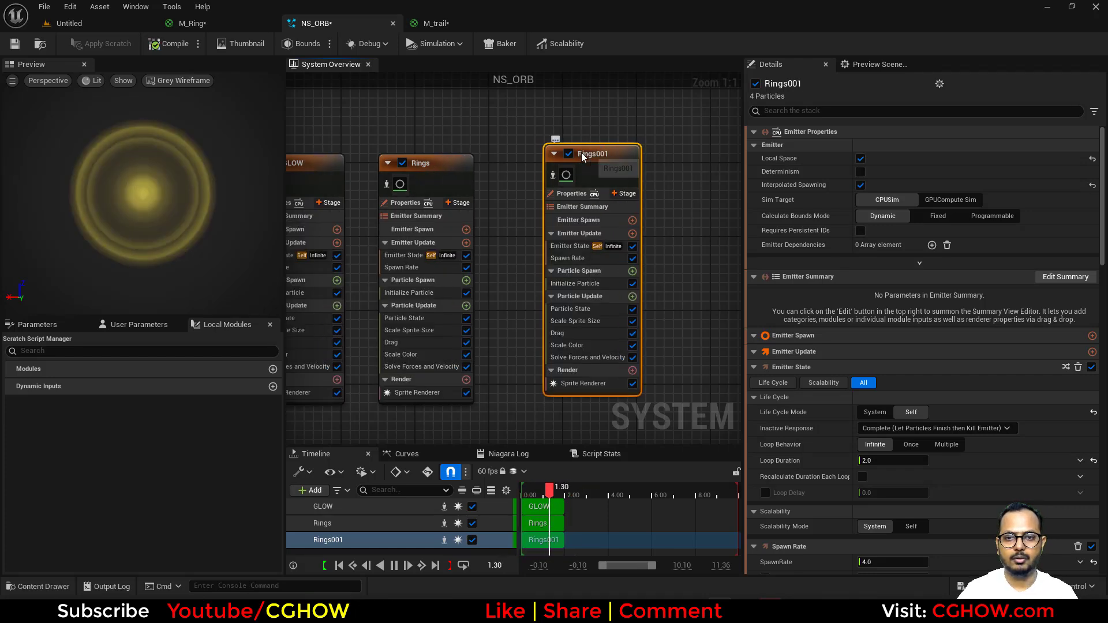
{"action": "double_click", "coordinate": [582, 153]}
{"action": "type", "text": "Trails"}
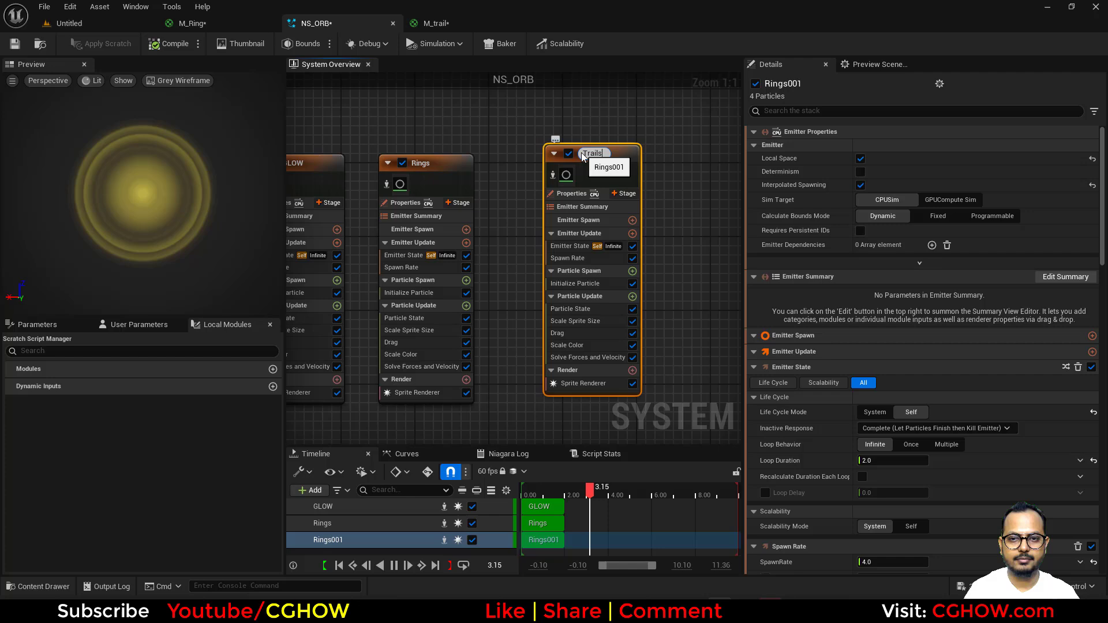
{"action": "key", "text": "Return"}
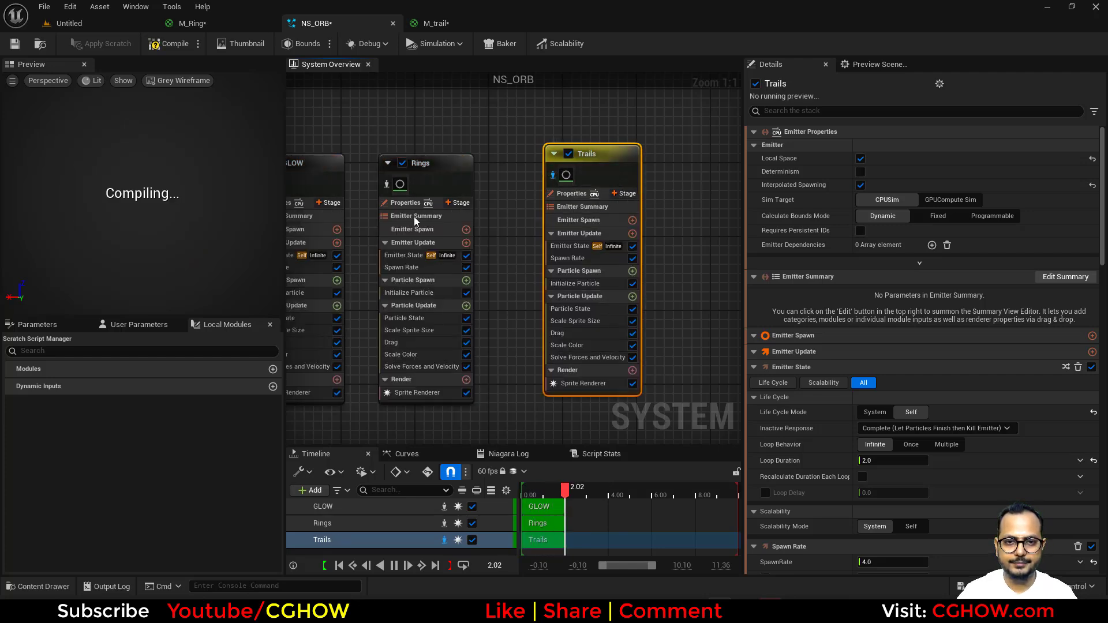
Tint the Rings emitter's Initialize Particle colour yellow-green.
{"action": "left_click", "coordinate": [410, 291]}
{"action": "left_click", "coordinate": [905, 225]}
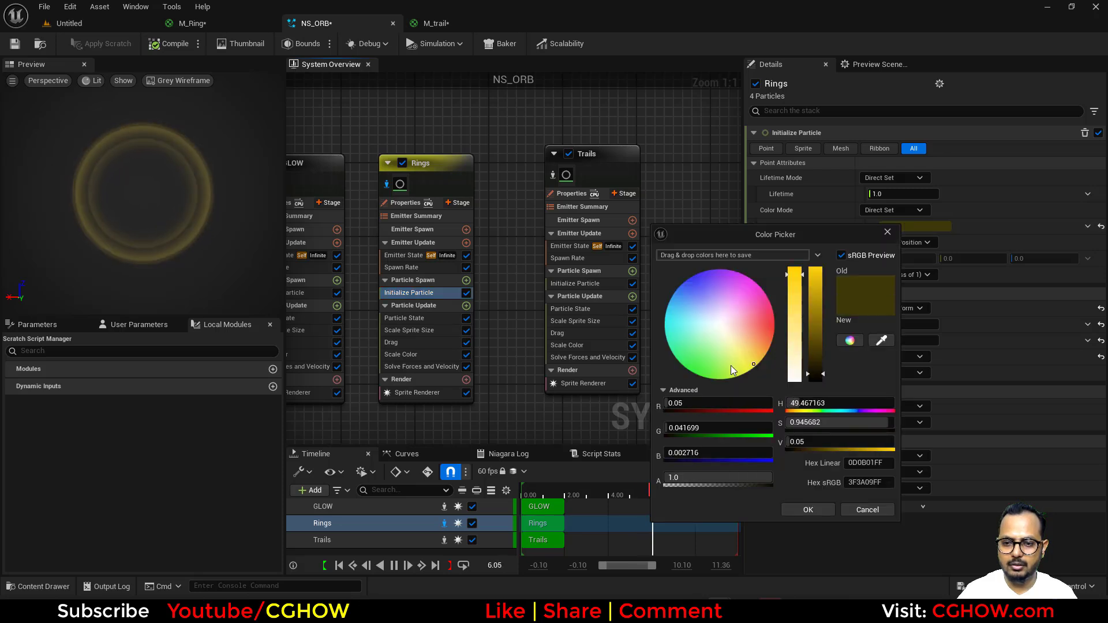
{"action": "left_click_drag", "start_coordinate": [745, 368], "coordinate": [738, 378]}
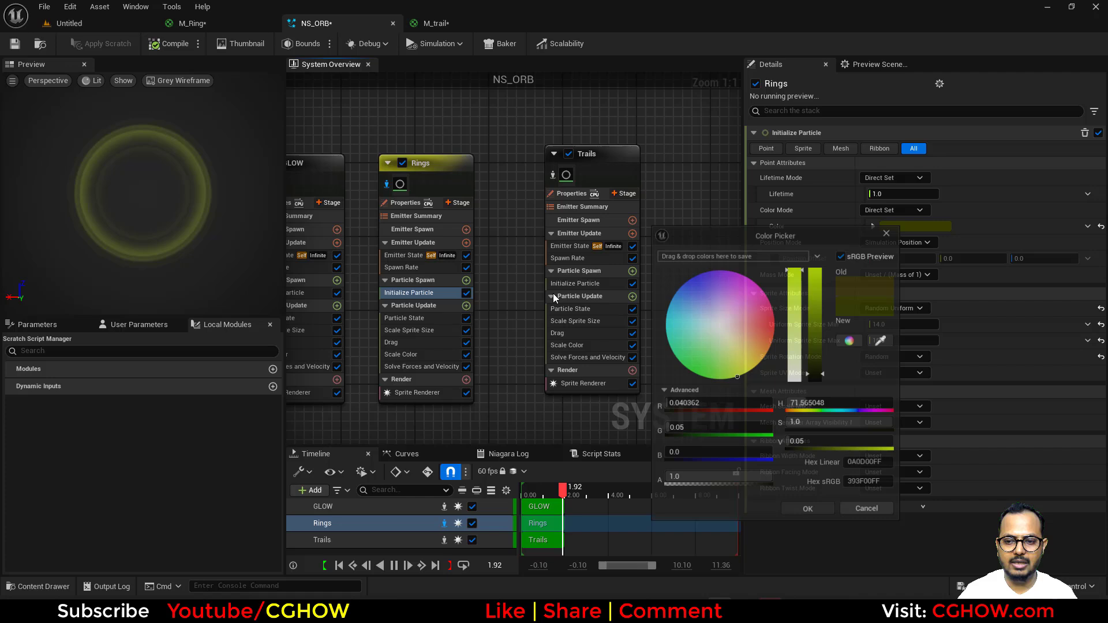
{"action": "left_click", "coordinate": [809, 510]}
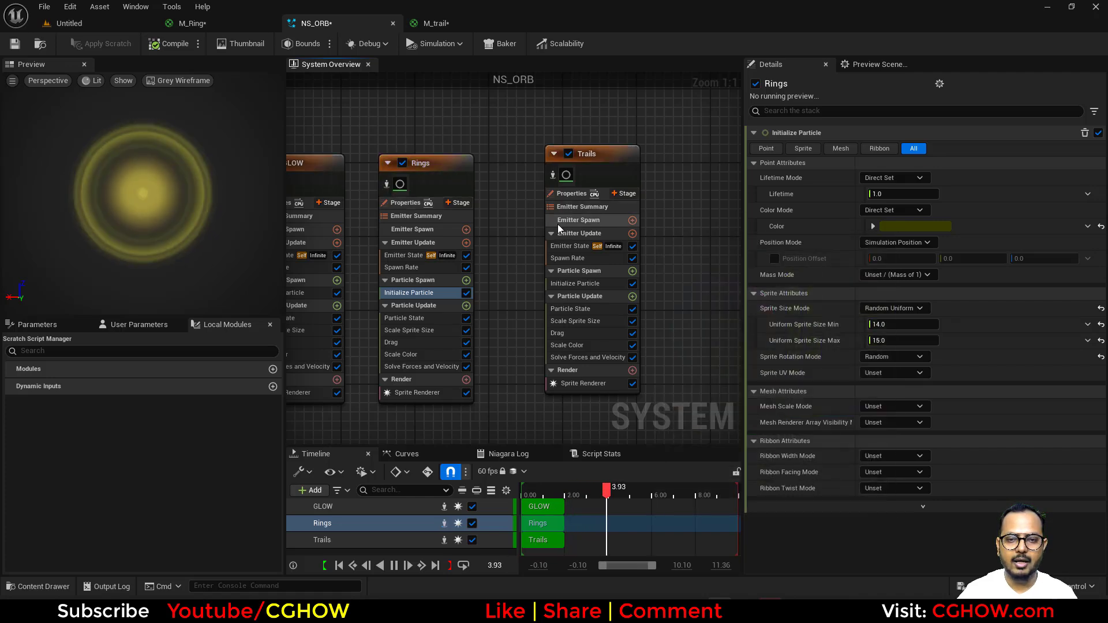
Change the Trails emitter's Initialize Particle colour from olive to green.
{"action": "right_click_drag", "start_coordinate": [552, 201], "coordinate": [484, 191]}
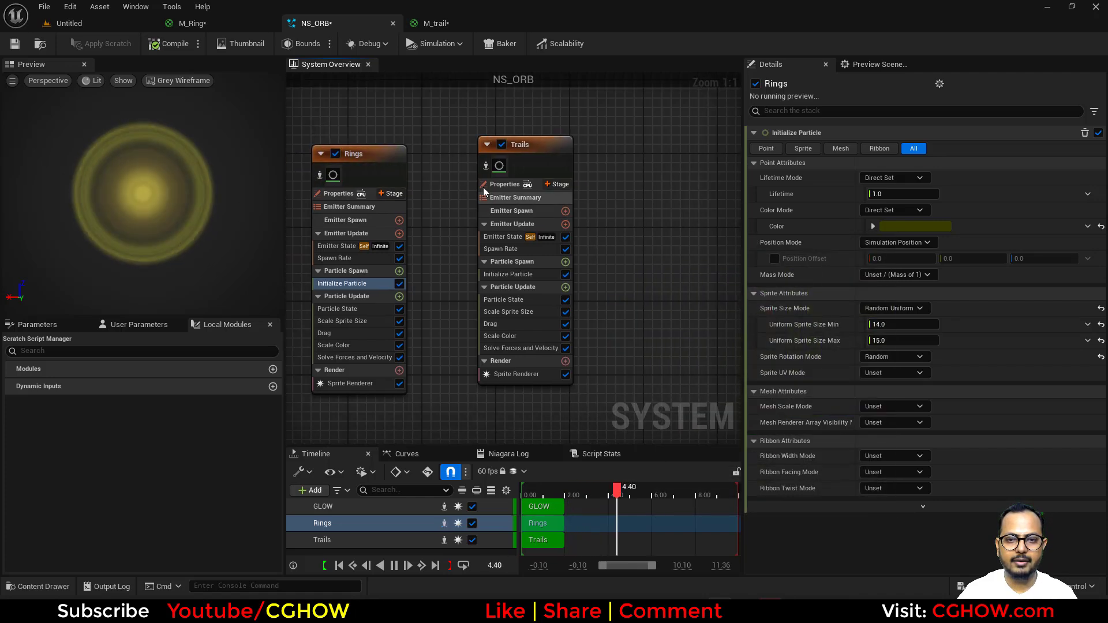
{"action": "left_click", "coordinate": [508, 275]}
{"action": "left_click", "coordinate": [895, 226]}
{"action": "left_click_drag", "start_coordinate": [705, 362], "coordinate": [699, 393]}
{"action": "left_click", "coordinate": [797, 510]}
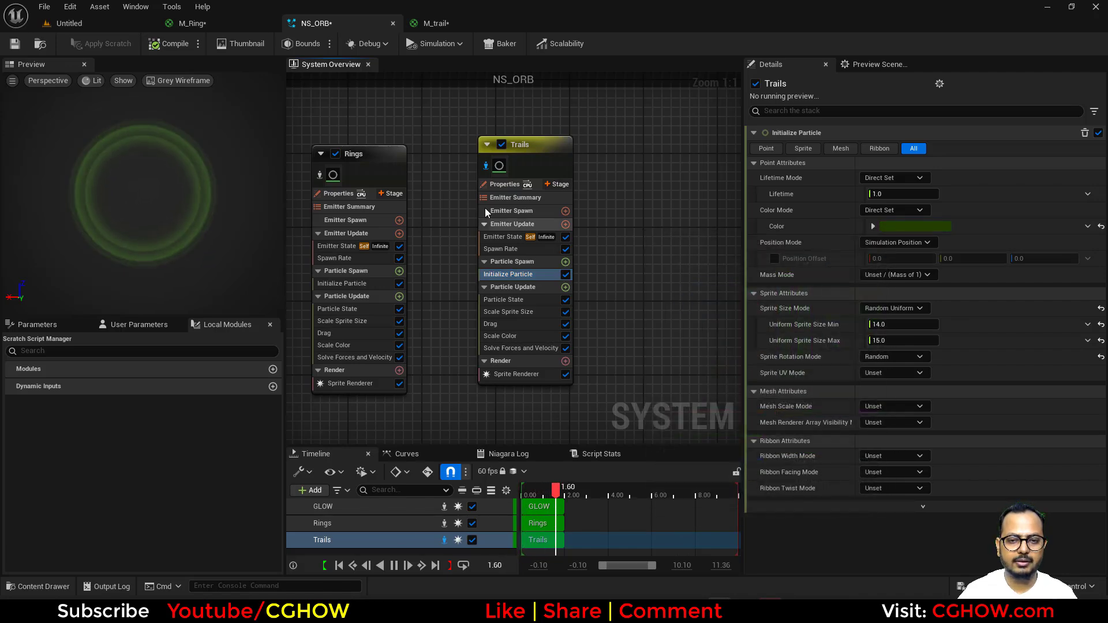
{"action": "left_click", "coordinate": [516, 375]}
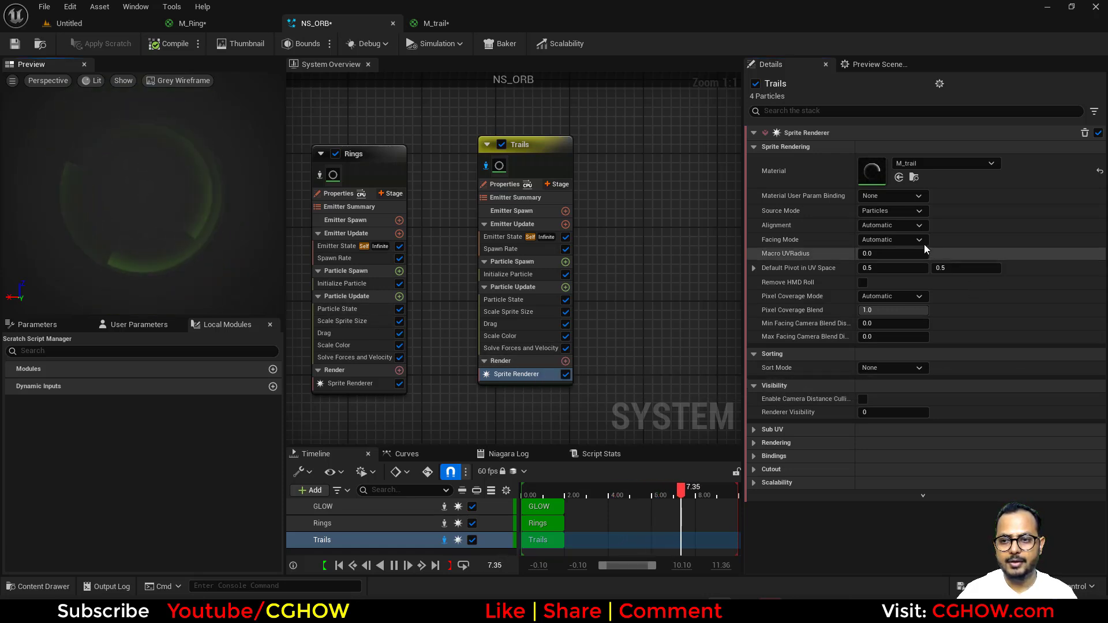
Set the Trails sprite renderer to Custom Alignment and Custom Facing Vector.
{"action": "left_click", "coordinate": [905, 225]}
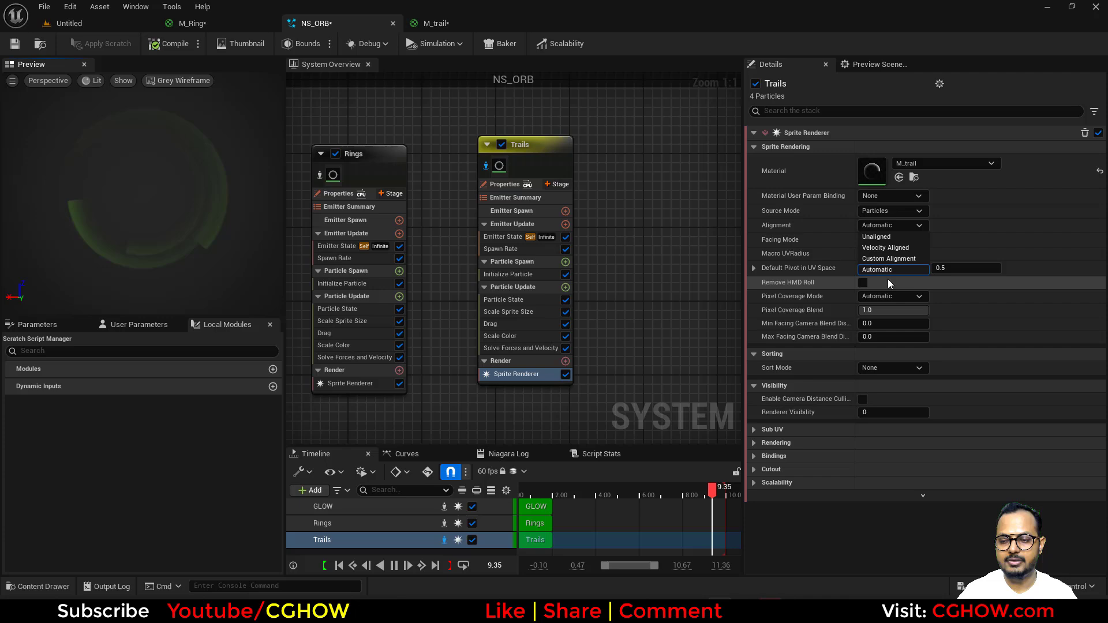
{"action": "left_click", "coordinate": [898, 256]}
{"action": "left_click", "coordinate": [900, 239]}
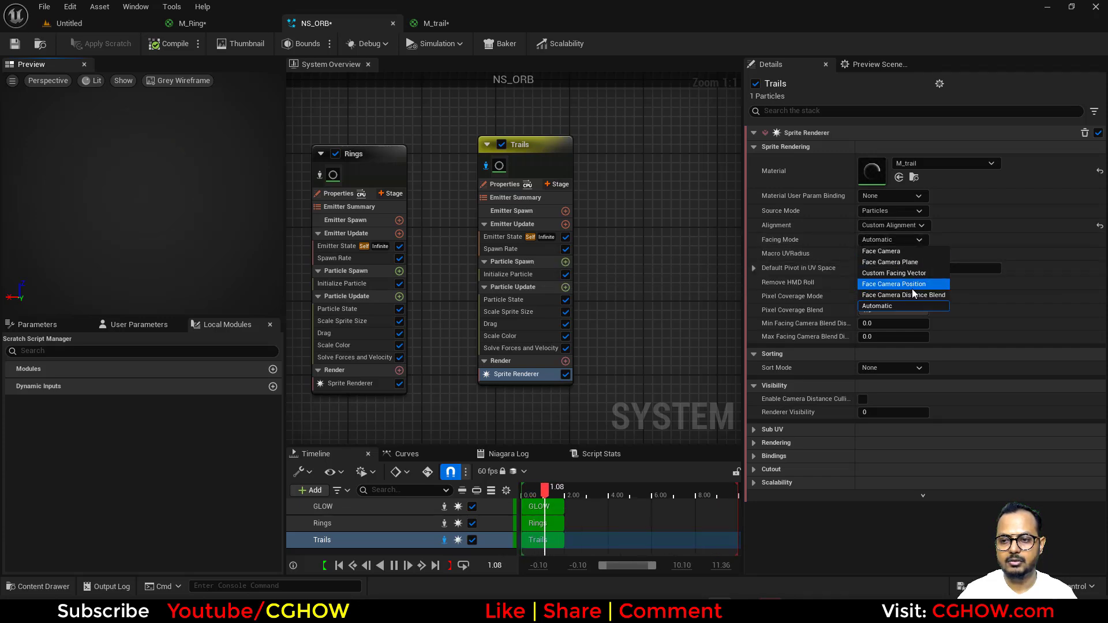
{"action": "left_click", "coordinate": [913, 274]}
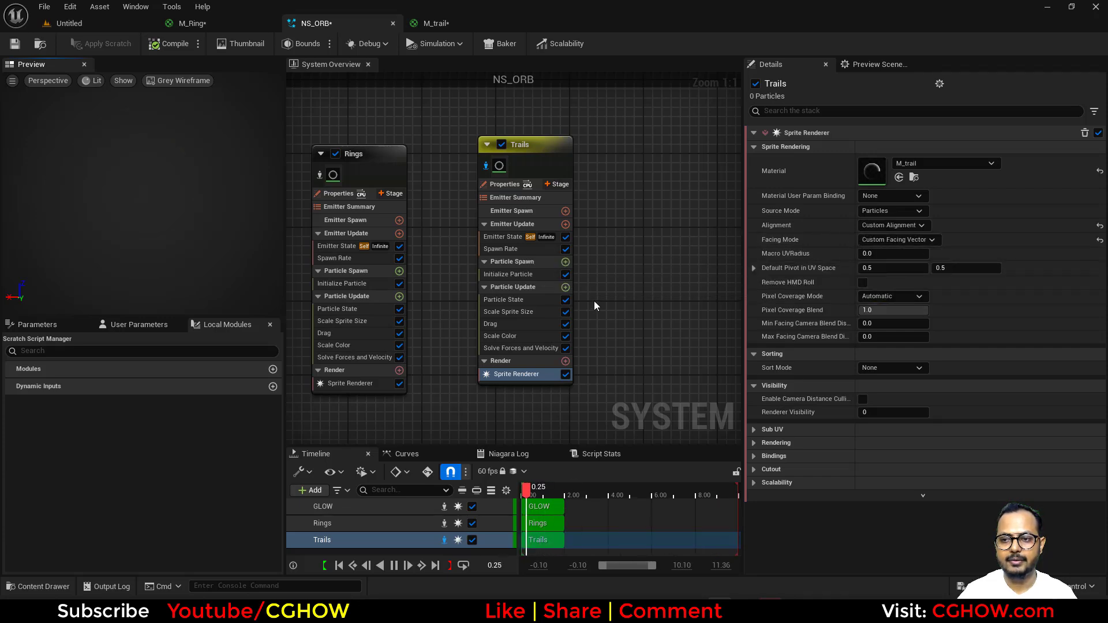
Add Align Sprite to Mesh Orientation using -1 to 1 Random Range Vectors, and delete Scale Sprite Size.
{"action": "left_click", "coordinate": [566, 287]}
{"action": "type", "text": "align"}
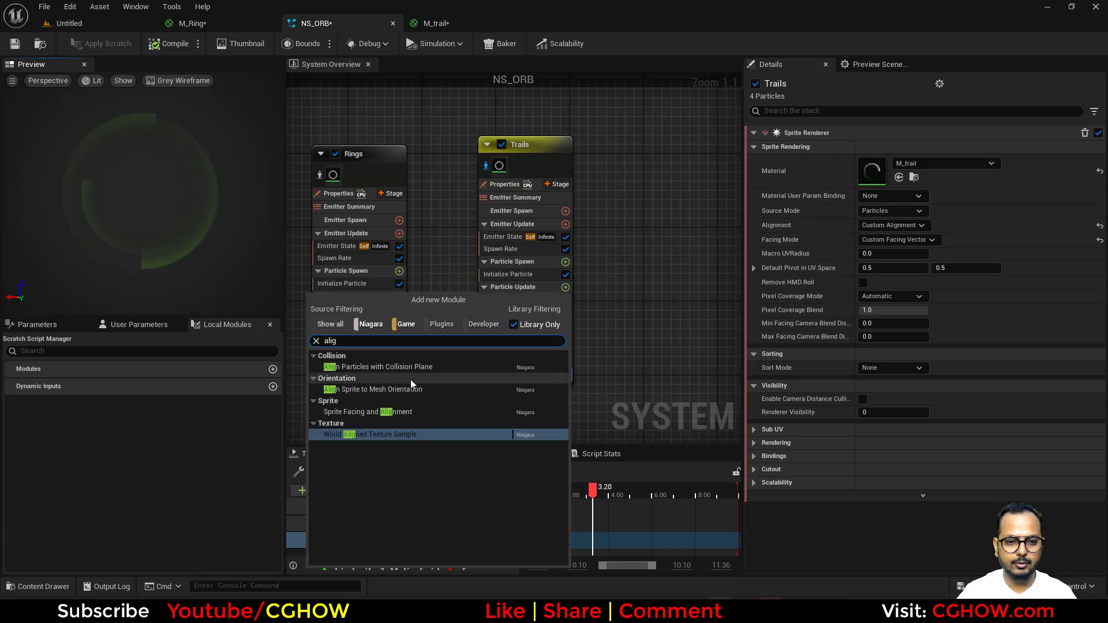
{"action": "left_click", "coordinate": [391, 392]}
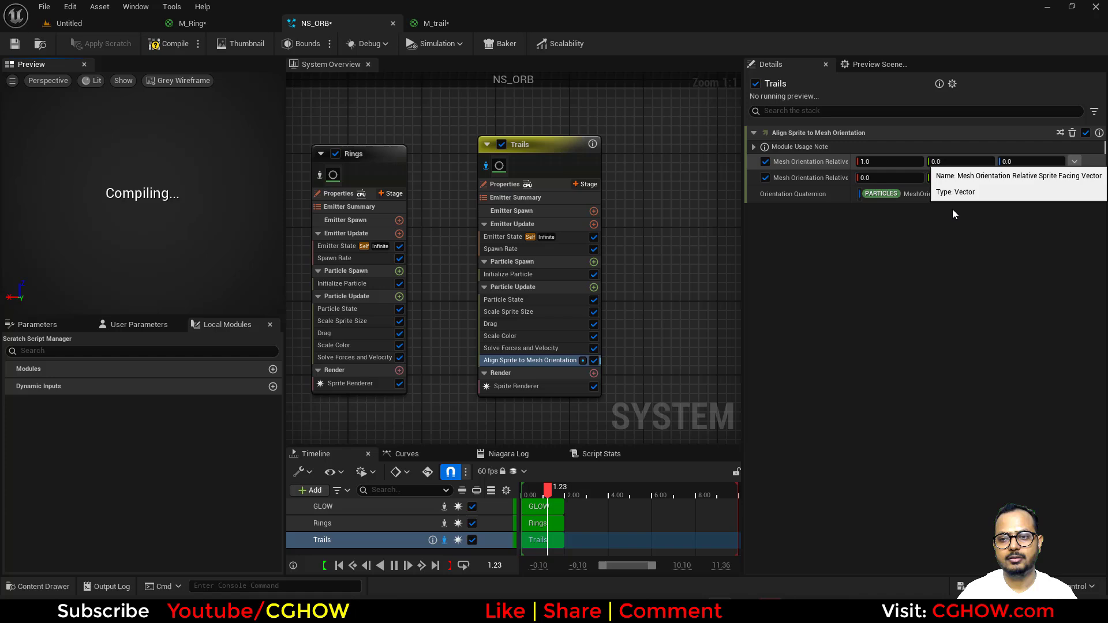
{"action": "left_click", "coordinate": [849, 241]}
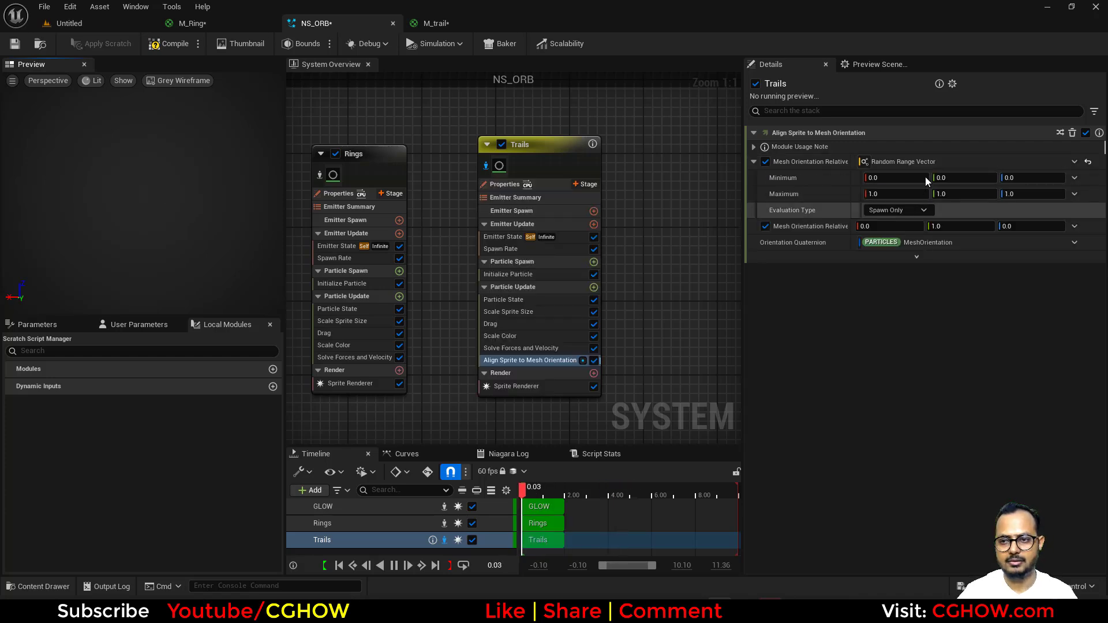
{"action": "type", "text": "1"}
{"action": "key", "text": "Tab"}
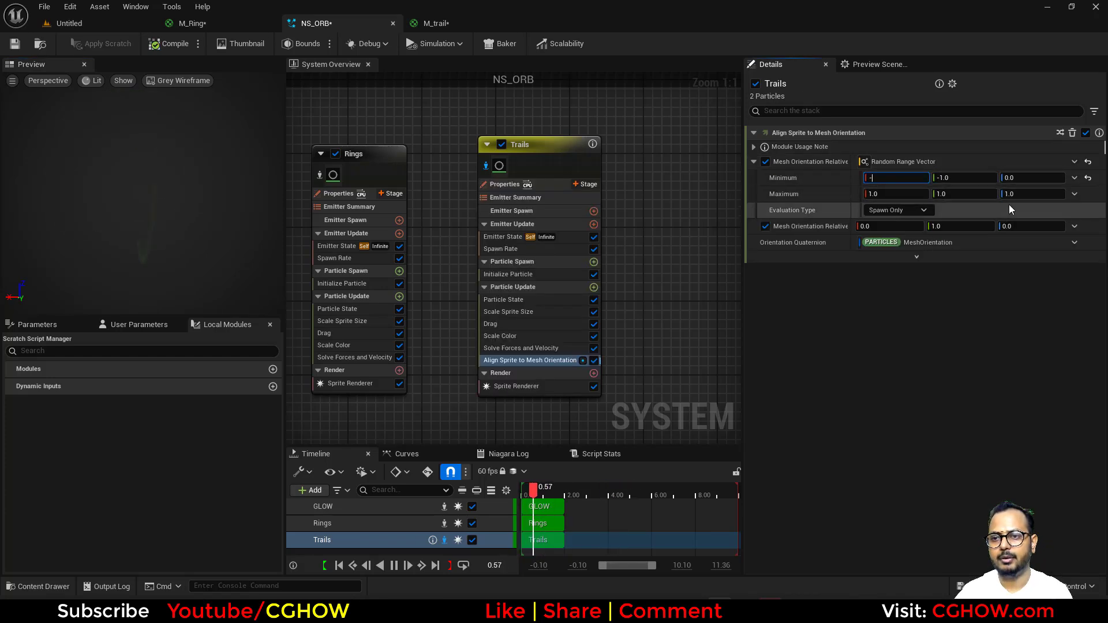
{"action": "type", "text": "-1"}
{"action": "left_click", "coordinate": [808, 162]}
{"action": "right_click", "coordinate": [892, 191]}
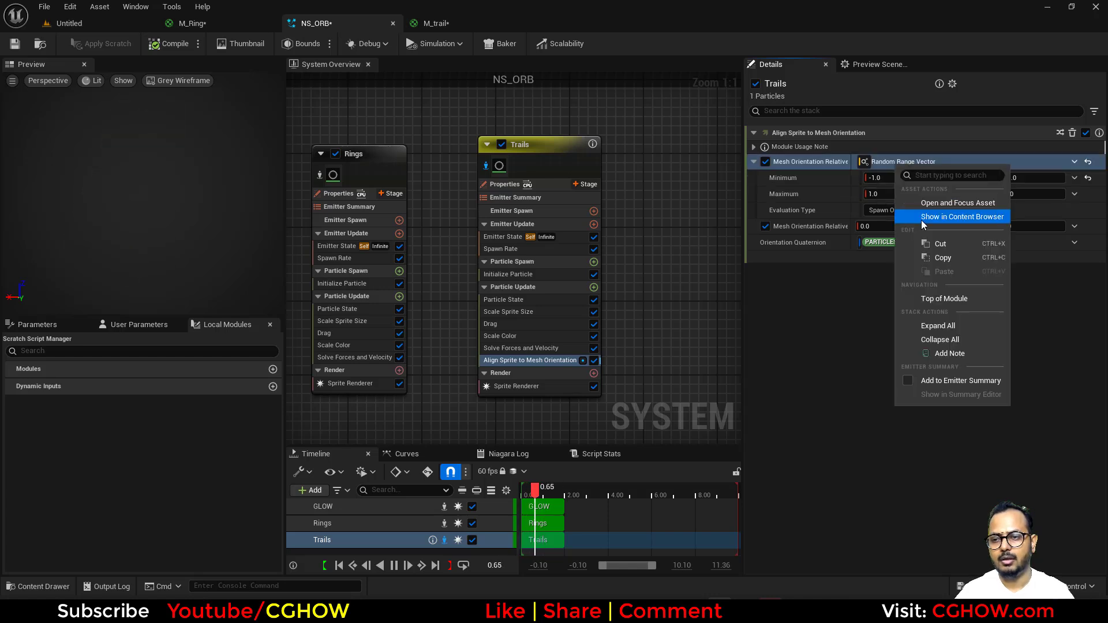
{"action": "left_click", "coordinate": [902, 257]}
{"action": "right_click", "coordinate": [846, 227]}
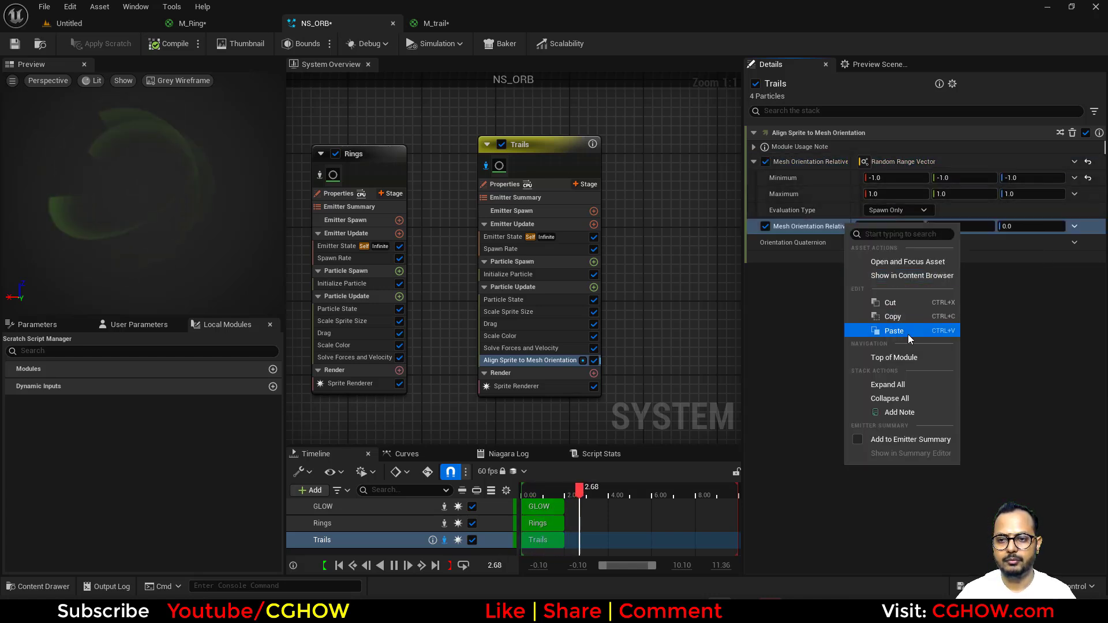
{"action": "left_click", "coordinate": [904, 330]}
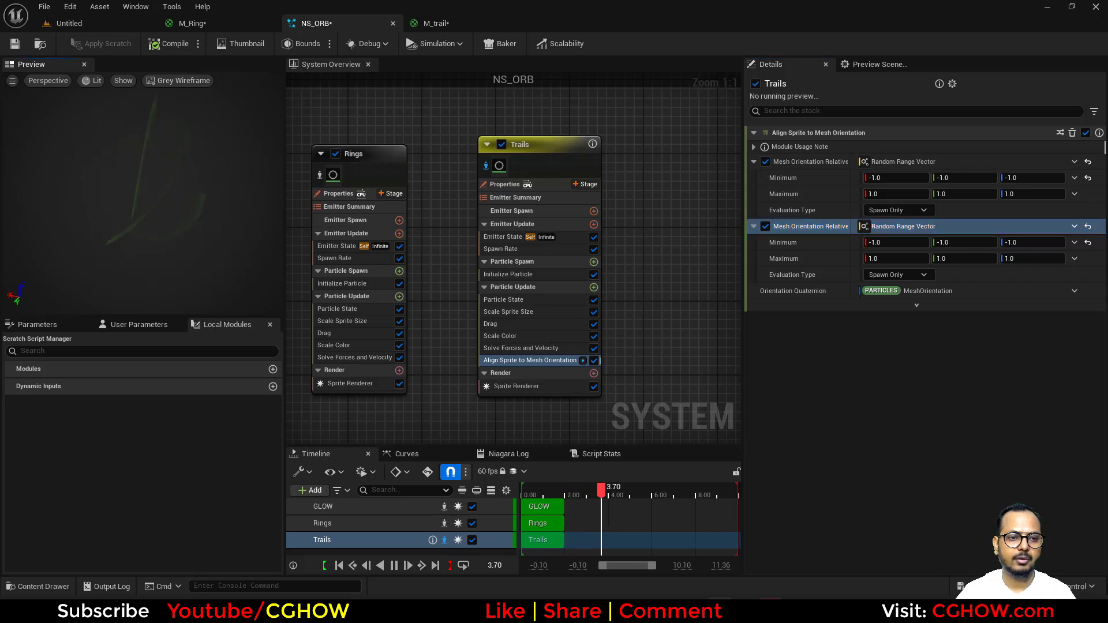
{"action": "left_click", "coordinate": [525, 312]}
{"action": "key", "text": "Delete"}
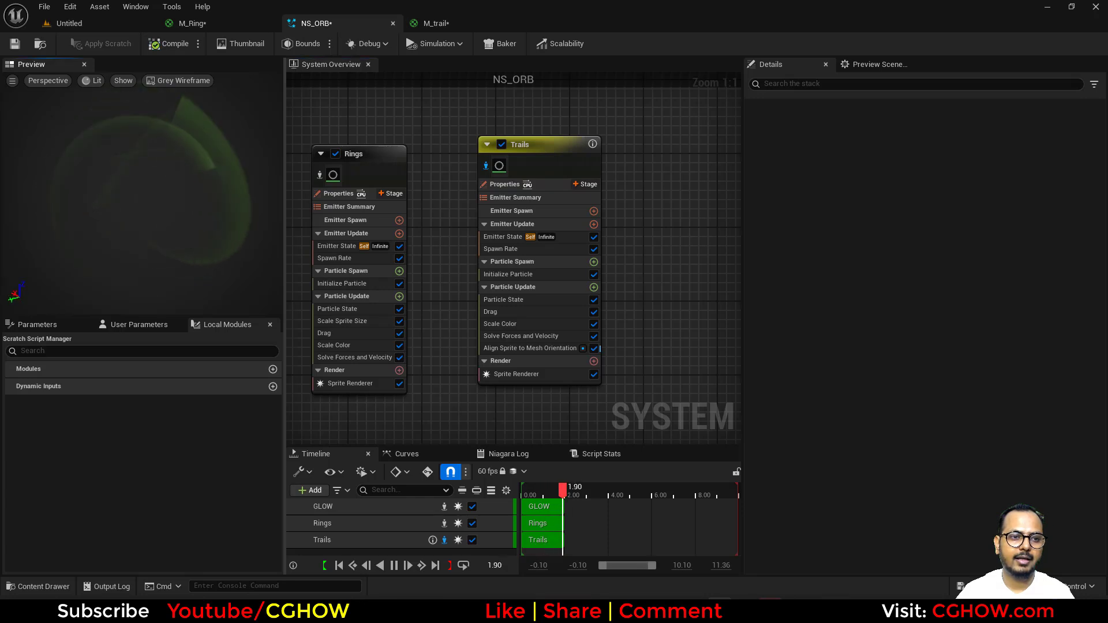
Add a Sprite Rotation Rate module to Trails and set it to 300.
{"action": "left_click", "coordinate": [594, 287]}
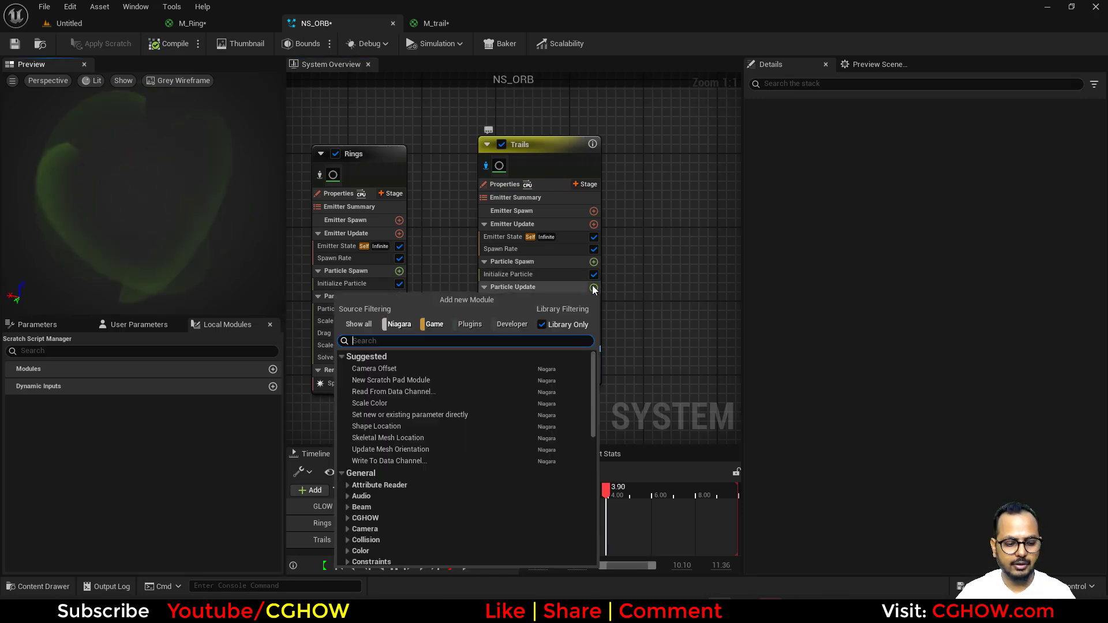
{"action": "type", "text": "rate"}
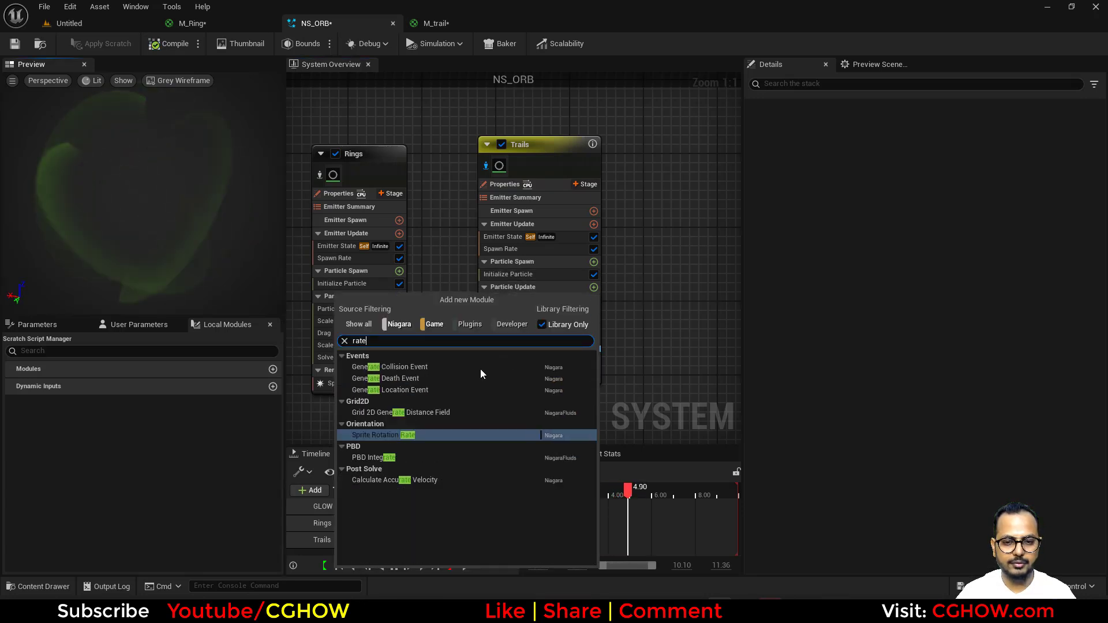
{"action": "left_click", "coordinate": [384, 435]}
{"action": "left_click_drag", "start_coordinate": [892, 149], "coordinate": [970, 149]}
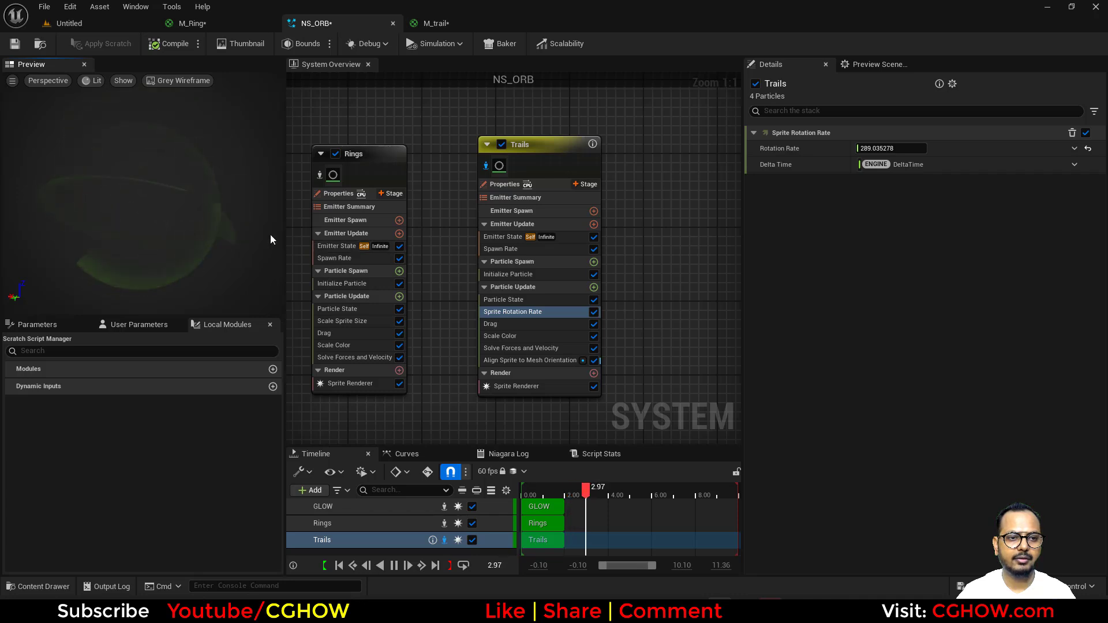
{"action": "left_click_drag", "start_coordinate": [908, 148], "coordinate": [941, 149]}
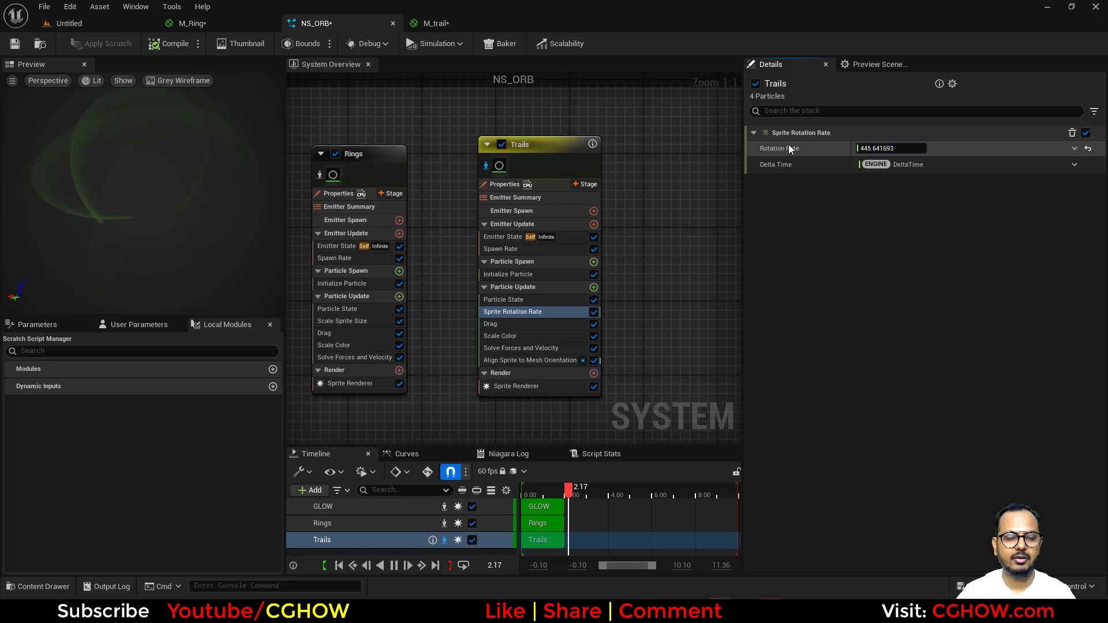
{"action": "left_click_drag", "start_coordinate": [908, 149], "coordinate": [854, 149]}
{"action": "left_click", "coordinate": [892, 148]}
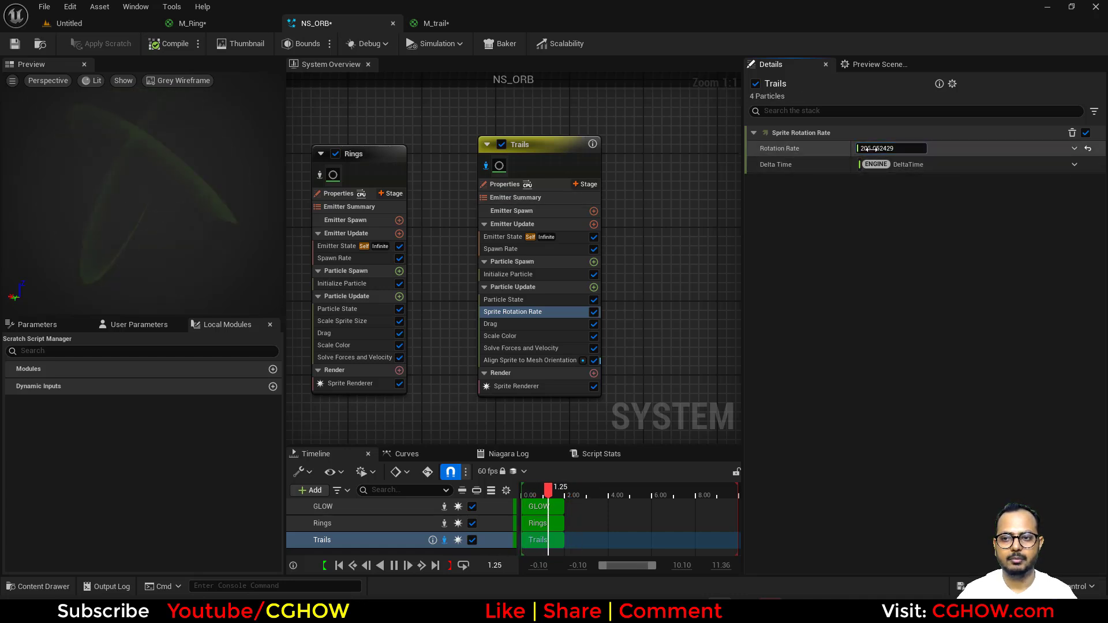
{"action": "type", "text": "300"}
{"action": "key", "text": "Return"}
Raise the Trails green colour's brightness value to 0.2.
{"action": "left_click", "coordinate": [504, 276]}
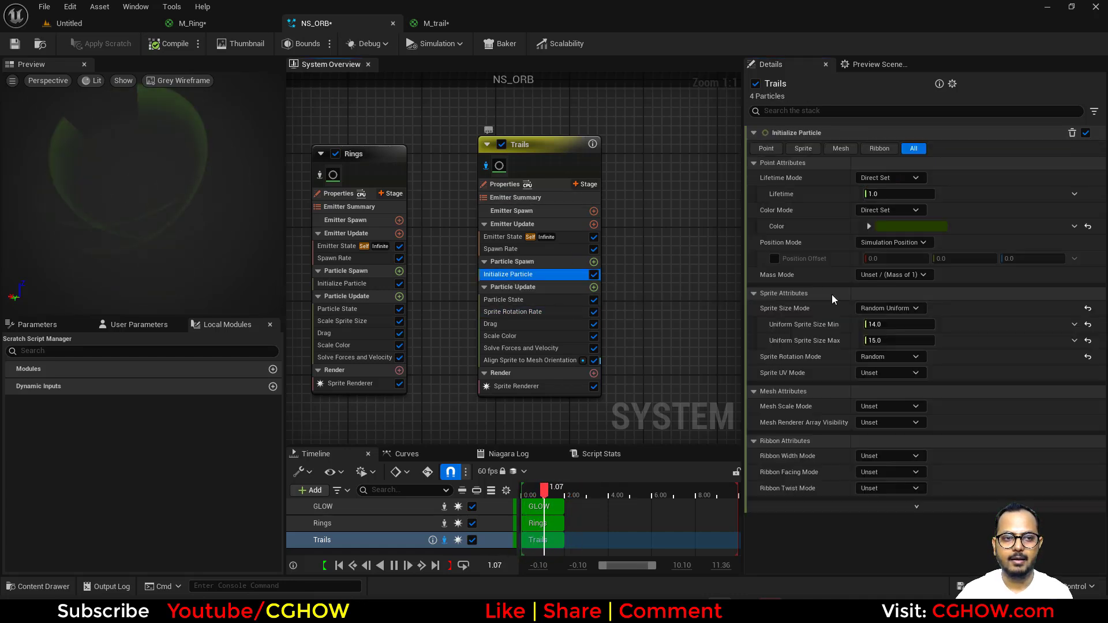
{"action": "left_click", "coordinate": [907, 226]}
{"action": "left_click", "coordinate": [777, 444]}
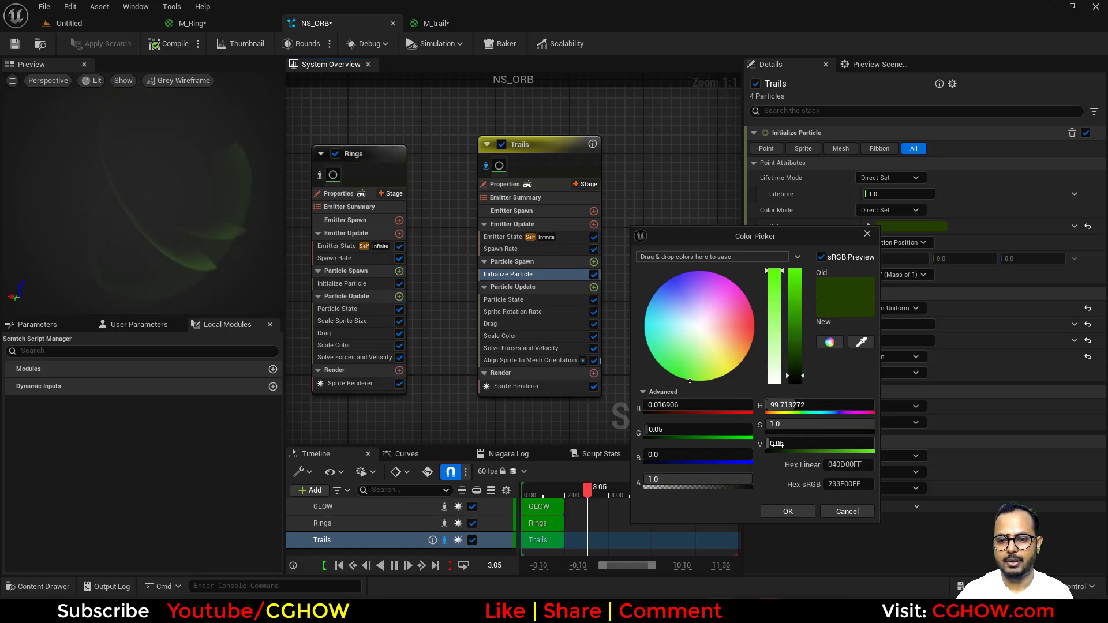
{"action": "type", "text": "0.1"}
{"action": "key", "text": "Return"}
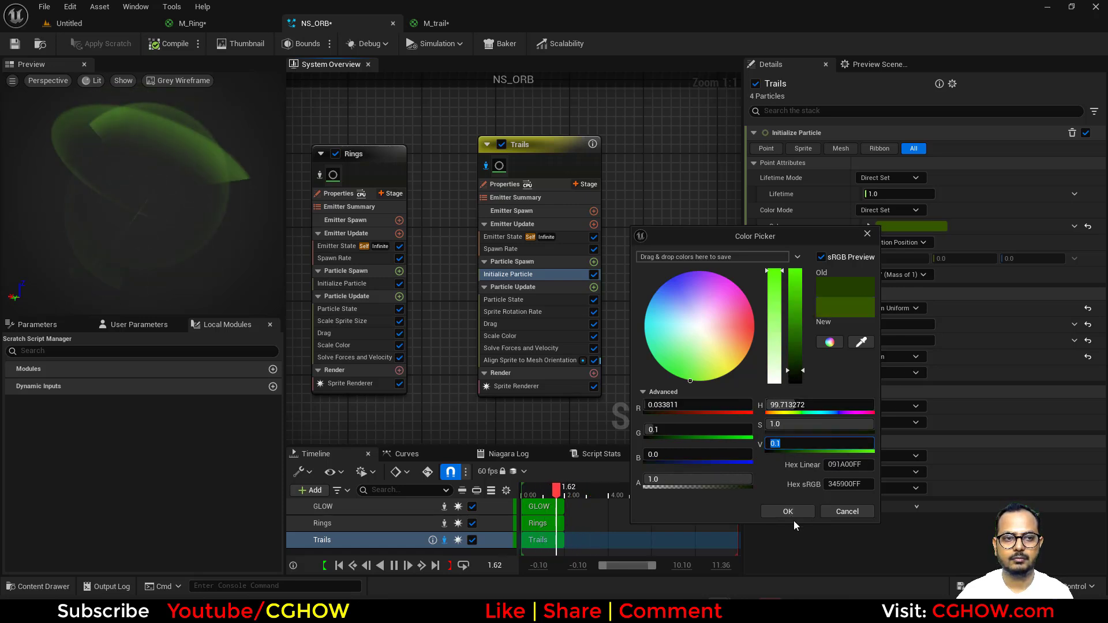
{"action": "type", "text": "0.2"}
{"action": "key", "text": "Return"}
{"action": "left_click", "coordinate": [795, 515]}
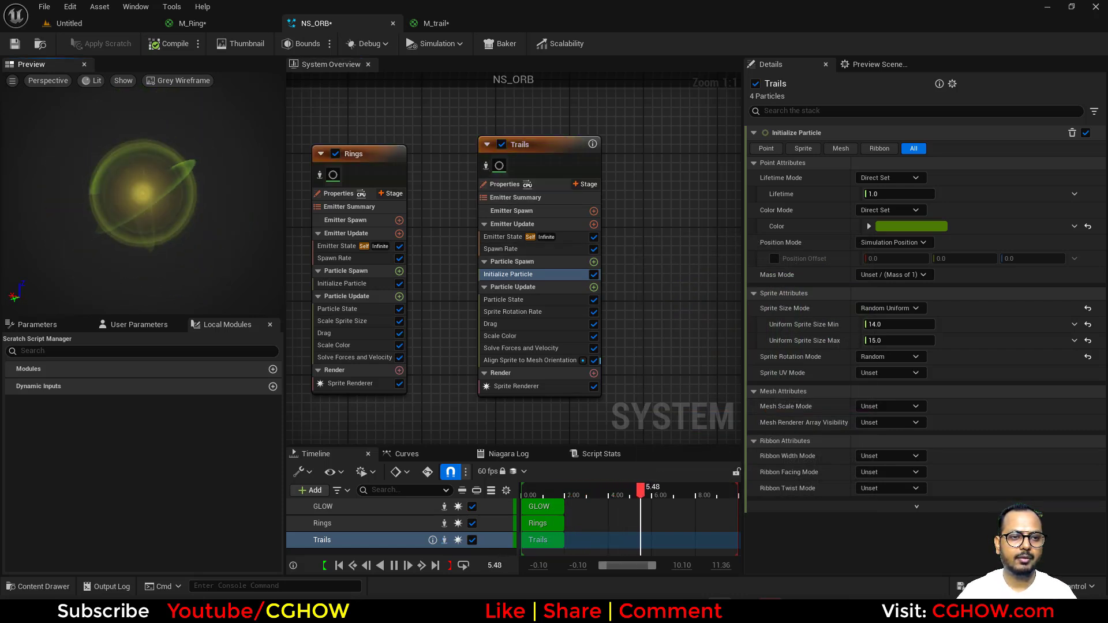
Scroll through the Trails emitter's settings panel to review them.
{"action": "scroll", "coordinate": [142, 185], "scroll_direction": "up", "scroll_amount": 5}
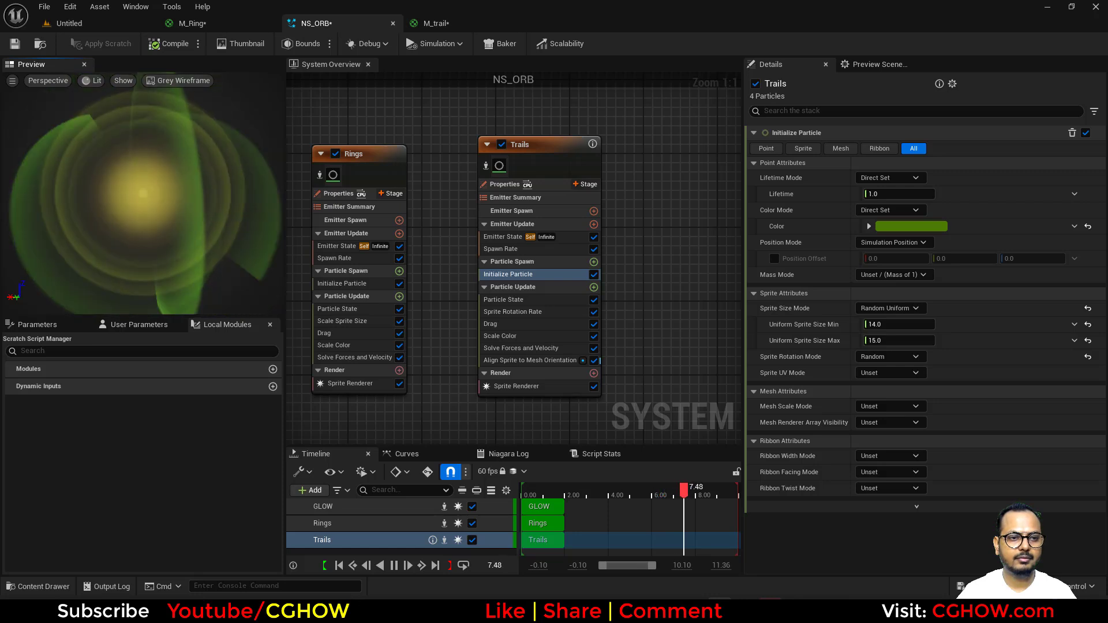
{"action": "scroll", "coordinate": [142, 185], "scroll_direction": "down", "scroll_amount": 5}
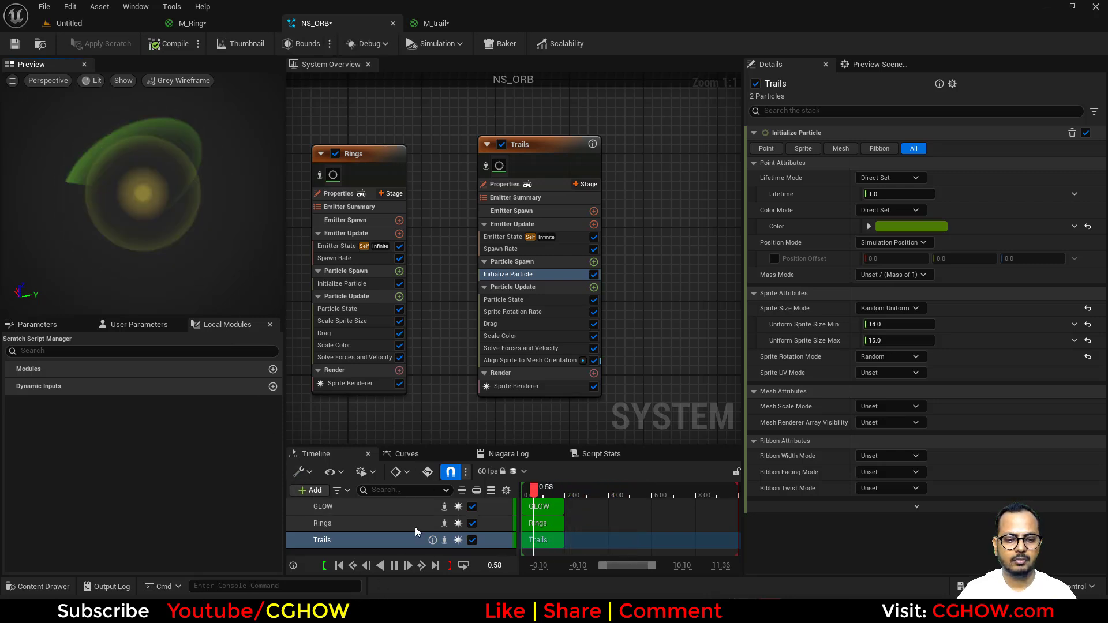
Duplicate the Trails emitter to create Trails001.
{"action": "right_click_drag", "start_coordinate": [598, 195], "coordinate": [518, 199]}
{"action": "left_click", "coordinate": [442, 150]}
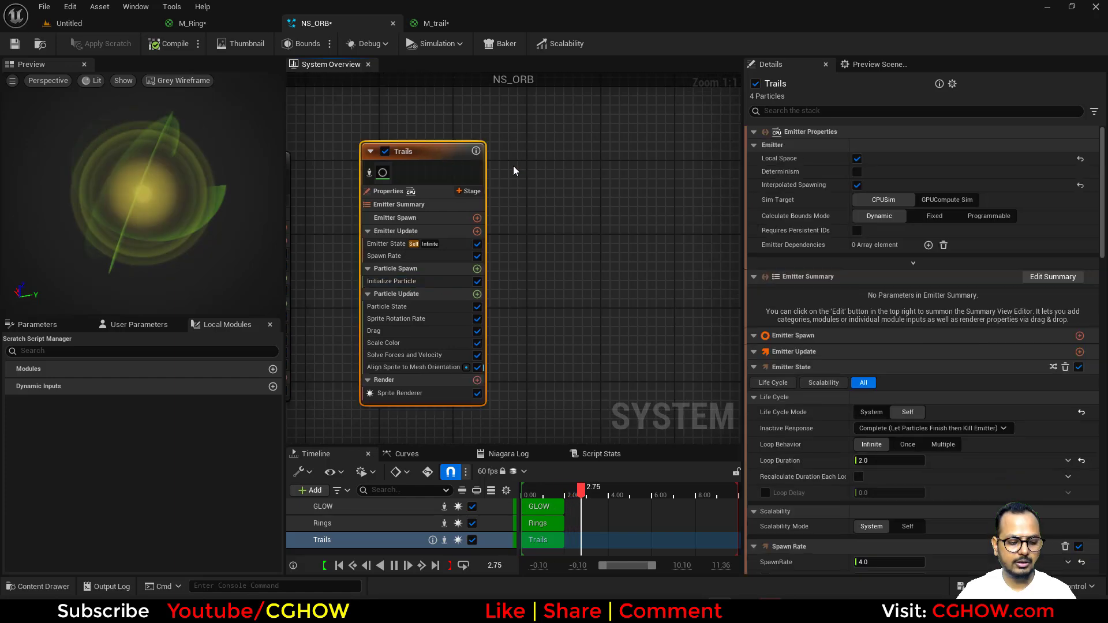
{"action": "key", "text": "ctrl+d"}
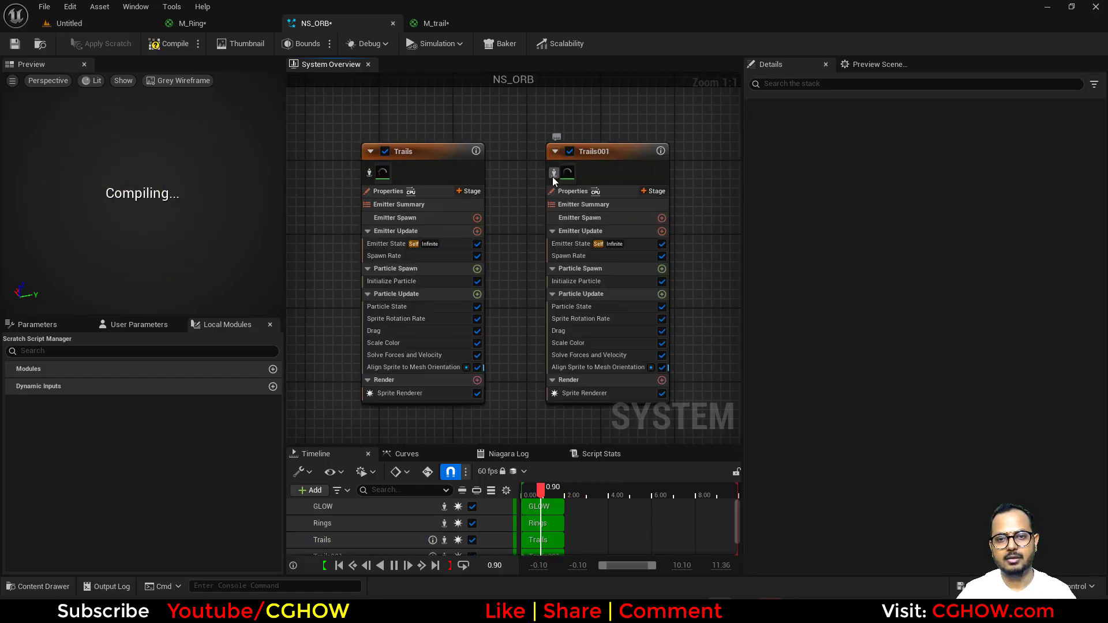
{"action": "left_click", "coordinate": [553, 175]}
{"action": "right_click_drag", "start_coordinate": [549, 316], "coordinate": [458, 314]}
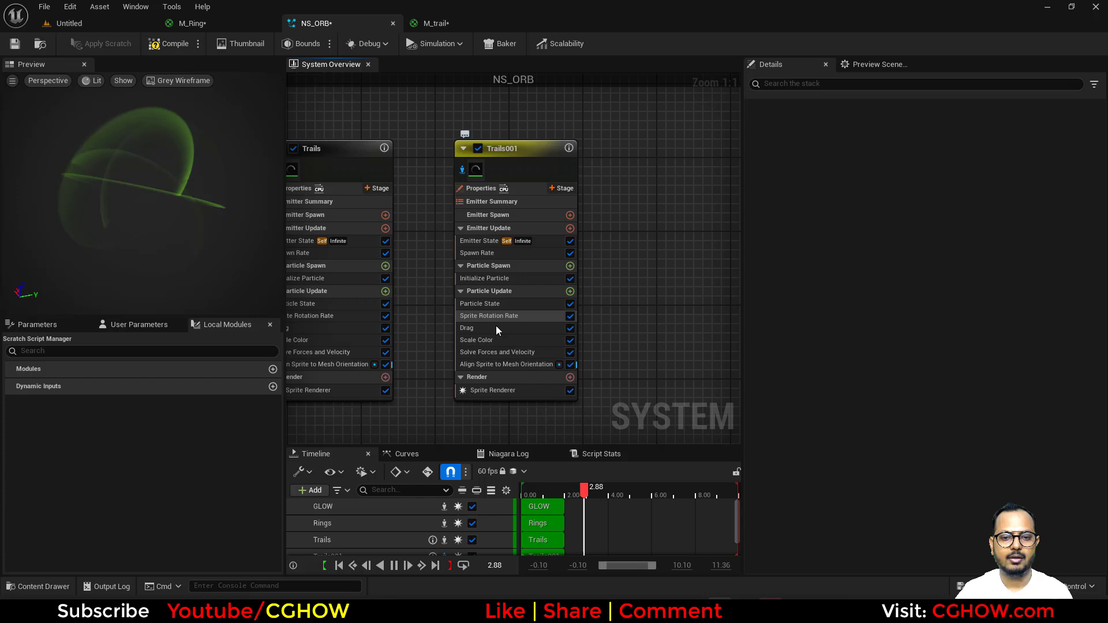
Give Trails001 sprite sizes 7–8 and set its green colour brightness to 1.
{"action": "left_click", "coordinate": [494, 280]}
{"action": "left_click", "coordinate": [879, 340]}
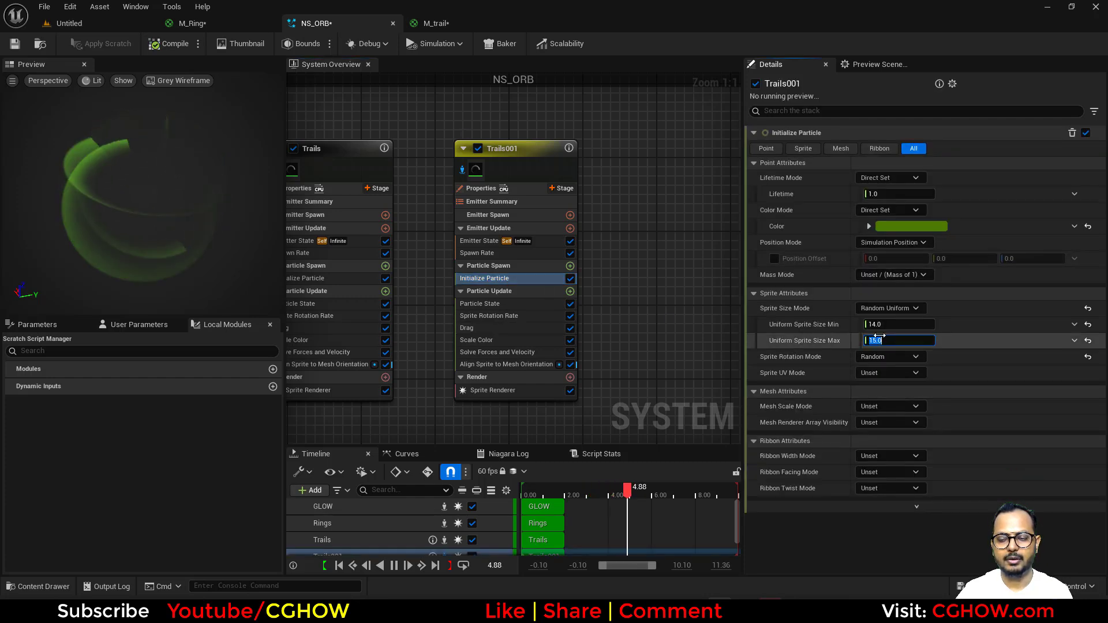
{"action": "type", "text": "1"}
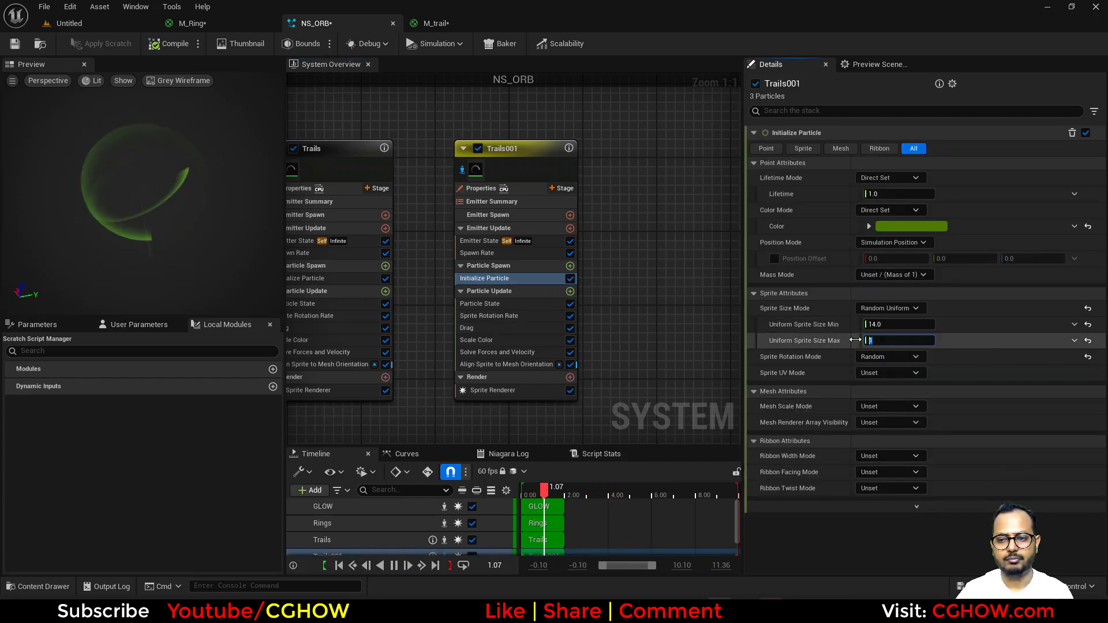
{"action": "type", "text": "8"}
{"action": "key", "text": "Return"}
{"action": "left_click", "coordinate": [899, 324]}
{"action": "type", "text": "7"}
{"action": "key", "text": "Return"}
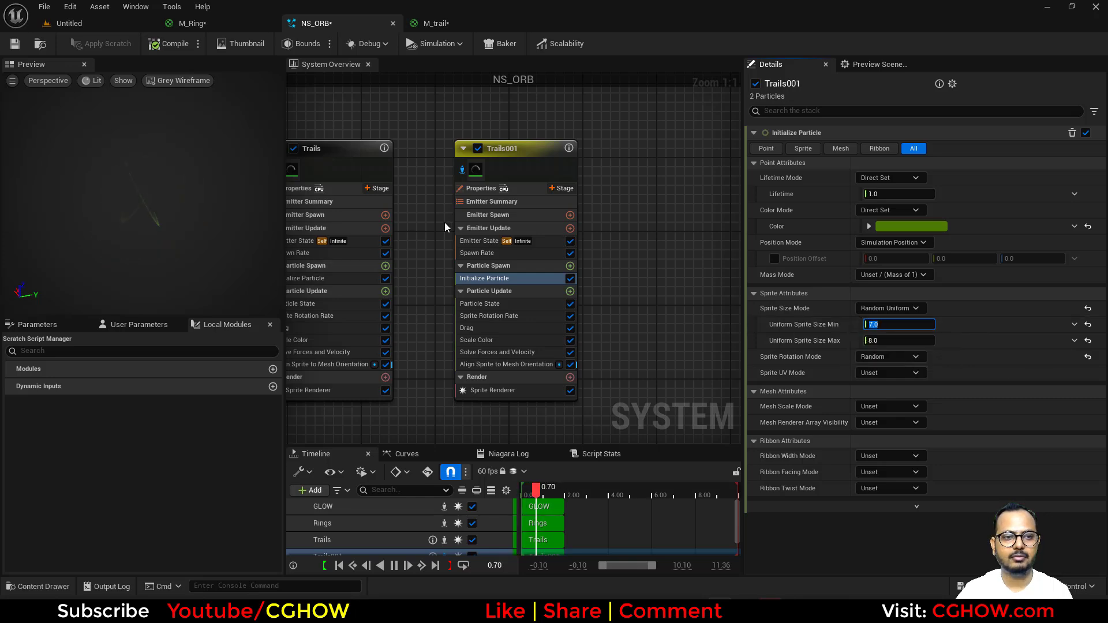
{"action": "left_click", "coordinate": [892, 227]}
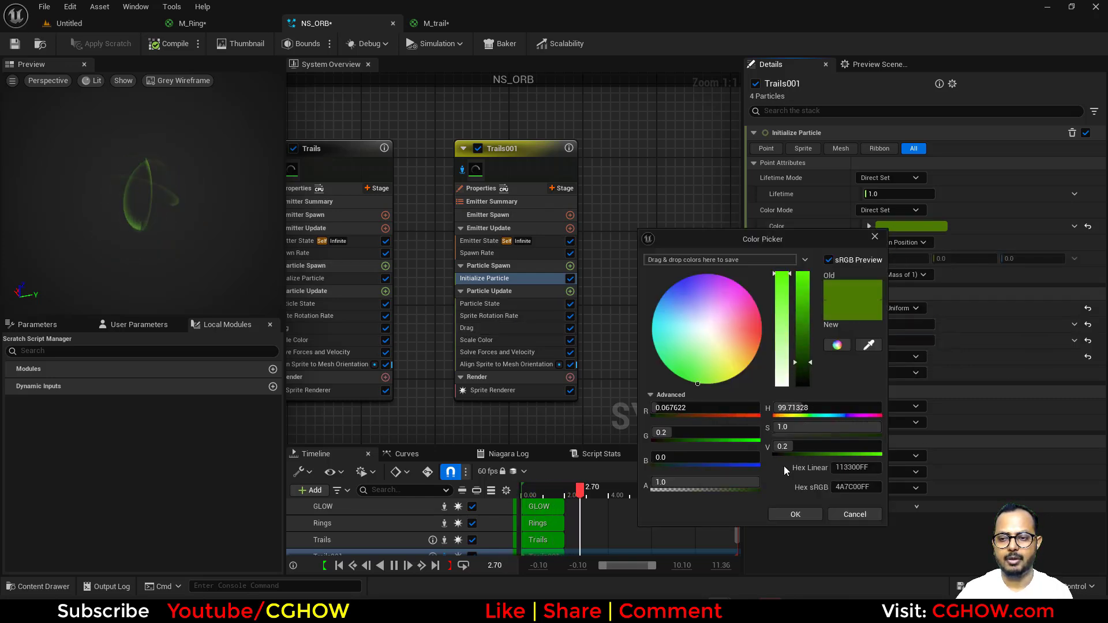
{"action": "type", "text": "1"}
{"action": "key", "text": "Return"}
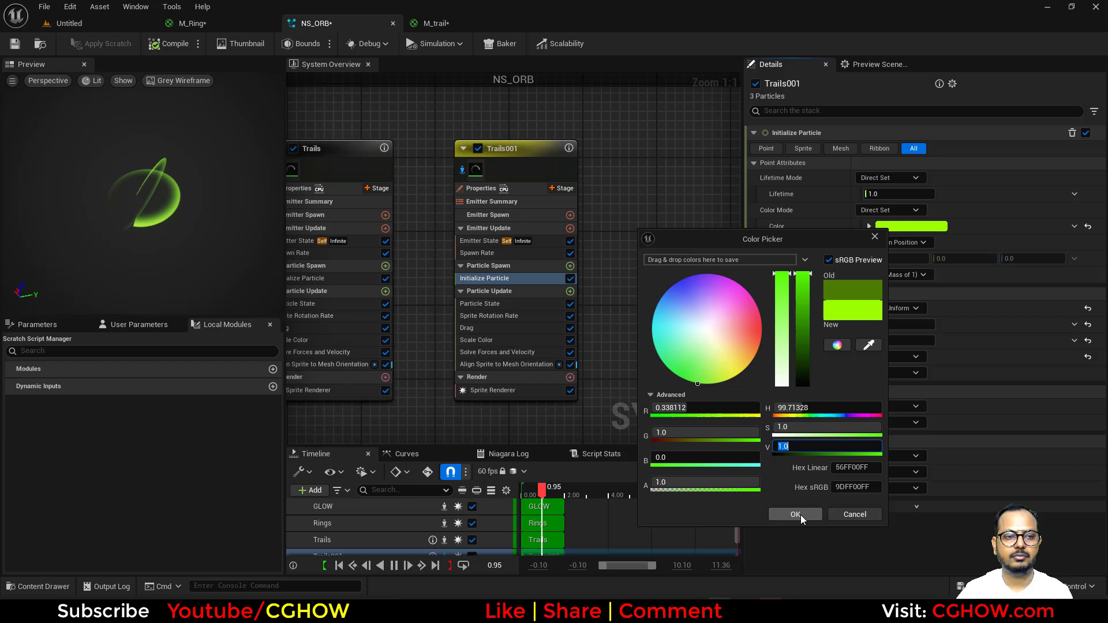
{"action": "left_click", "coordinate": [797, 515]}
Set Trails001's Sprite Rotation Rate to 1000.
{"action": "left_click", "coordinate": [508, 317]}
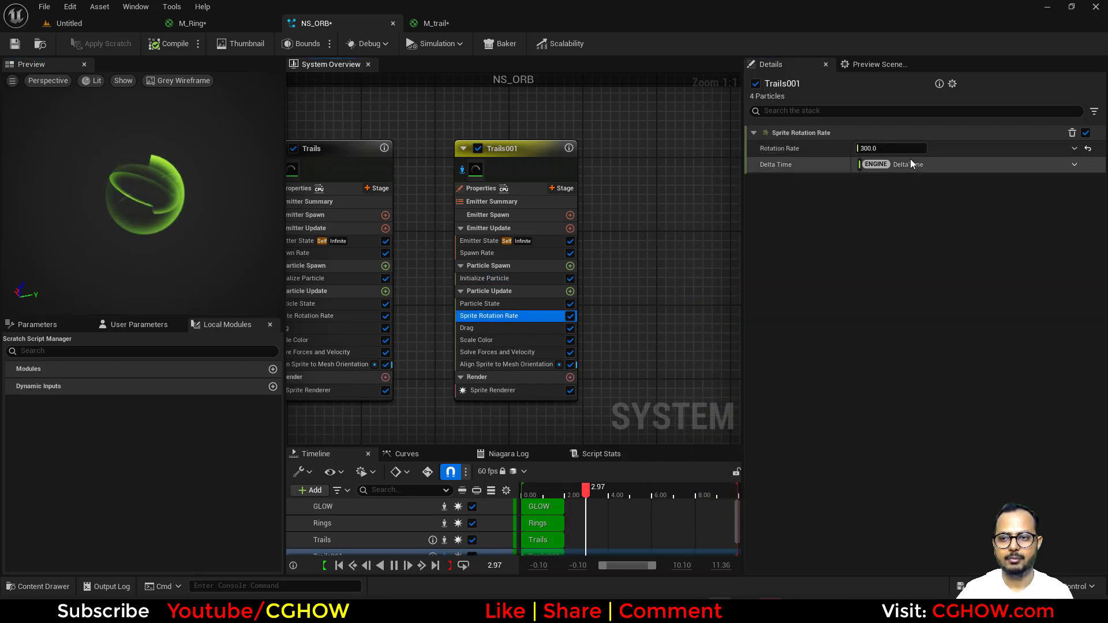
{"action": "left_click", "coordinate": [892, 148]}
{"action": "type", "text": "1000"}
{"action": "key", "text": "Return"}
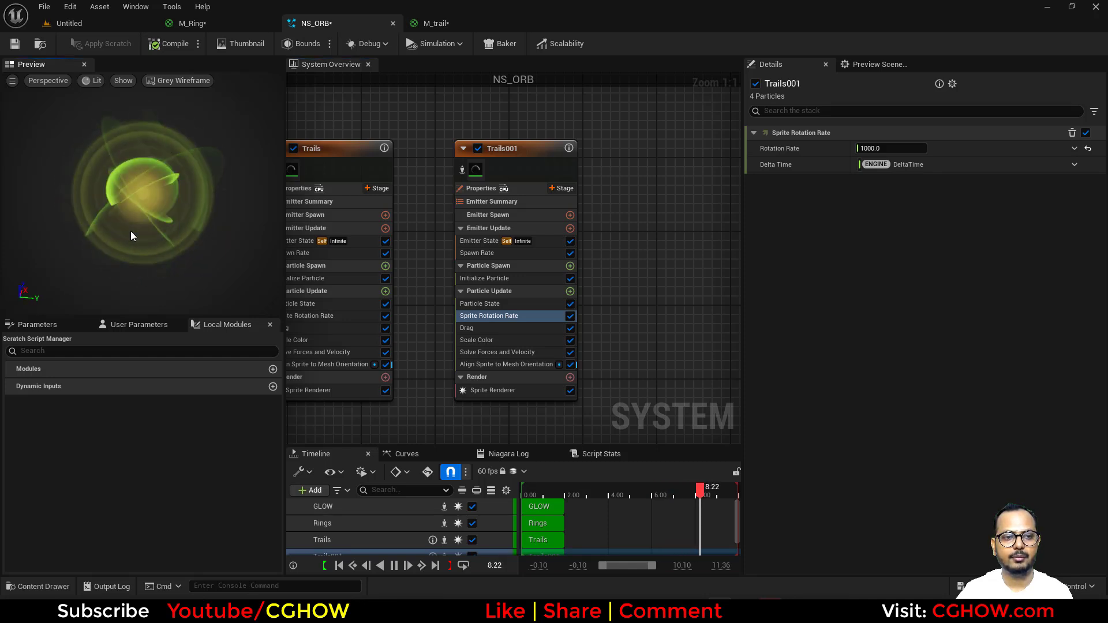
Orbit the preview and replay the effect from about 4 seconds to review the arcs.
{"action": "left_click_drag", "start_coordinate": [131, 231], "coordinate": [190, 207]}
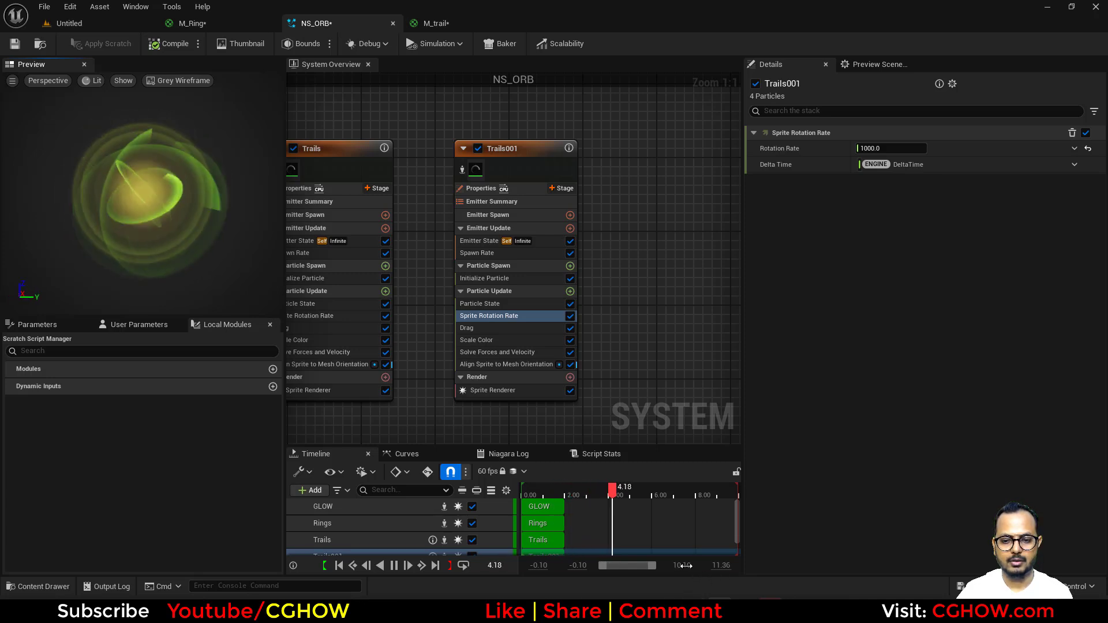
{"action": "left_click_drag", "start_coordinate": [682, 565], "coordinate": [739, 566]}
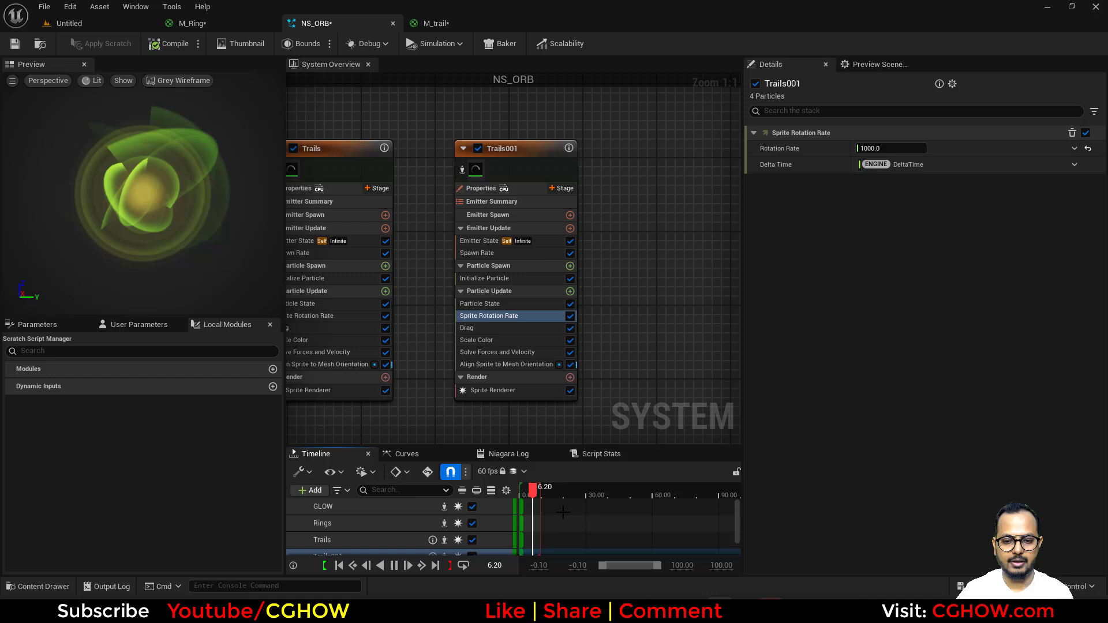
{"action": "left_click_drag", "start_coordinate": [542, 495], "coordinate": [543, 487]}
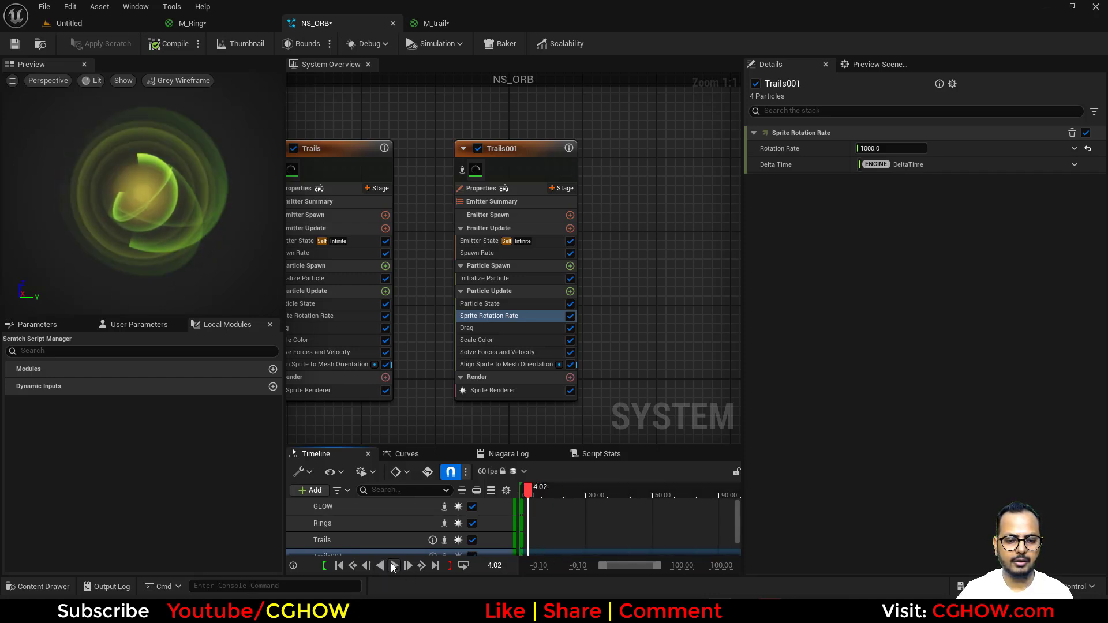
{"action": "left_click", "coordinate": [394, 565]}
{"action": "left_click_drag", "start_coordinate": [59, 126], "coordinate": [220, 180]}
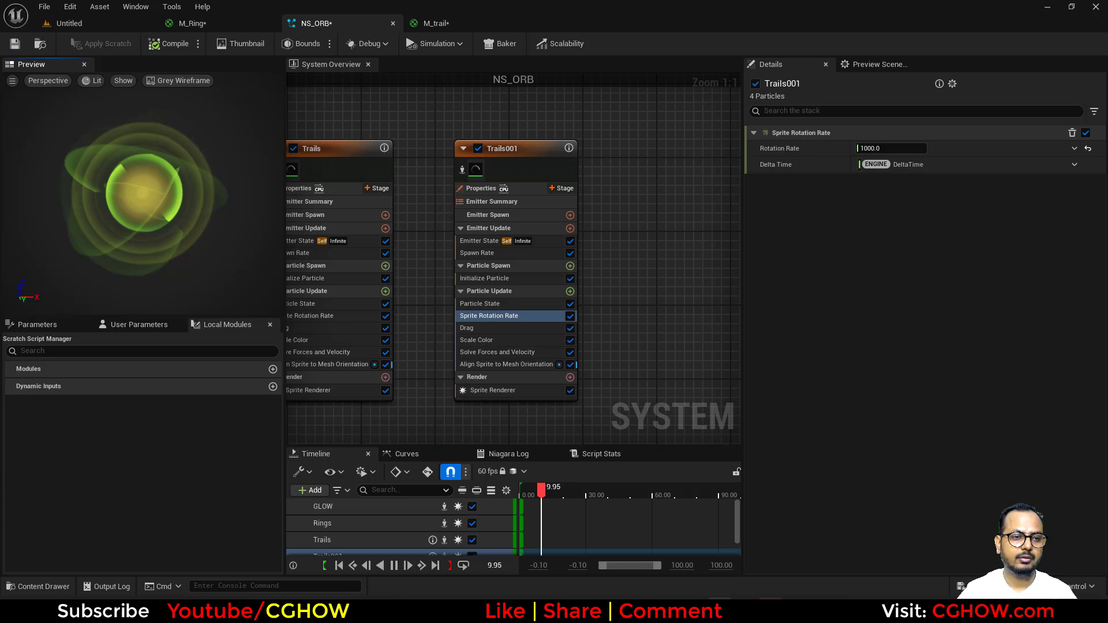
Add a Fountain emitter template to NS_ORB and save all modified assets.
{"action": "right_click_drag", "start_coordinate": [654, 145], "coordinate": [490, 148]}
{"action": "right_click", "coordinate": [494, 139]}
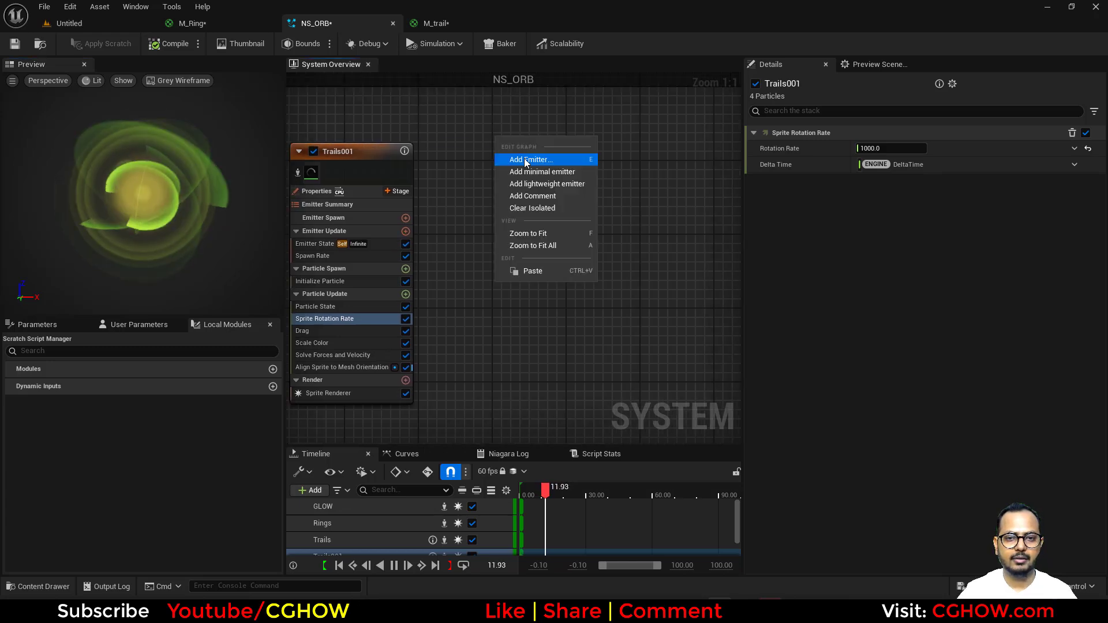
{"action": "left_click", "coordinate": [525, 160]}
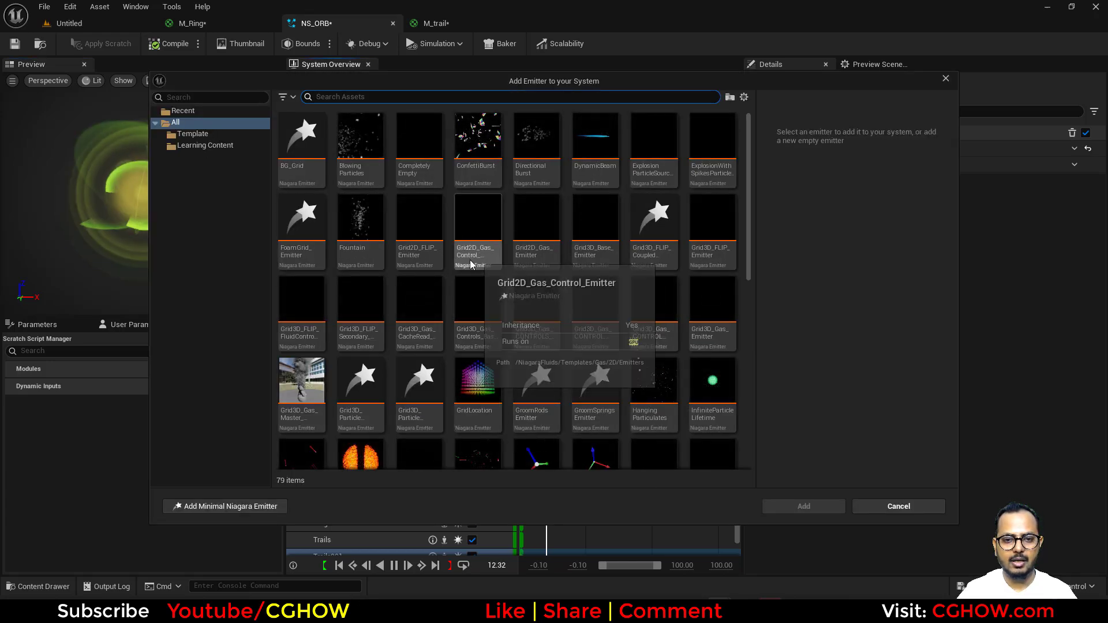
{"action": "left_click", "coordinate": [373, 223]}
{"action": "left_click", "coordinate": [769, 509]}
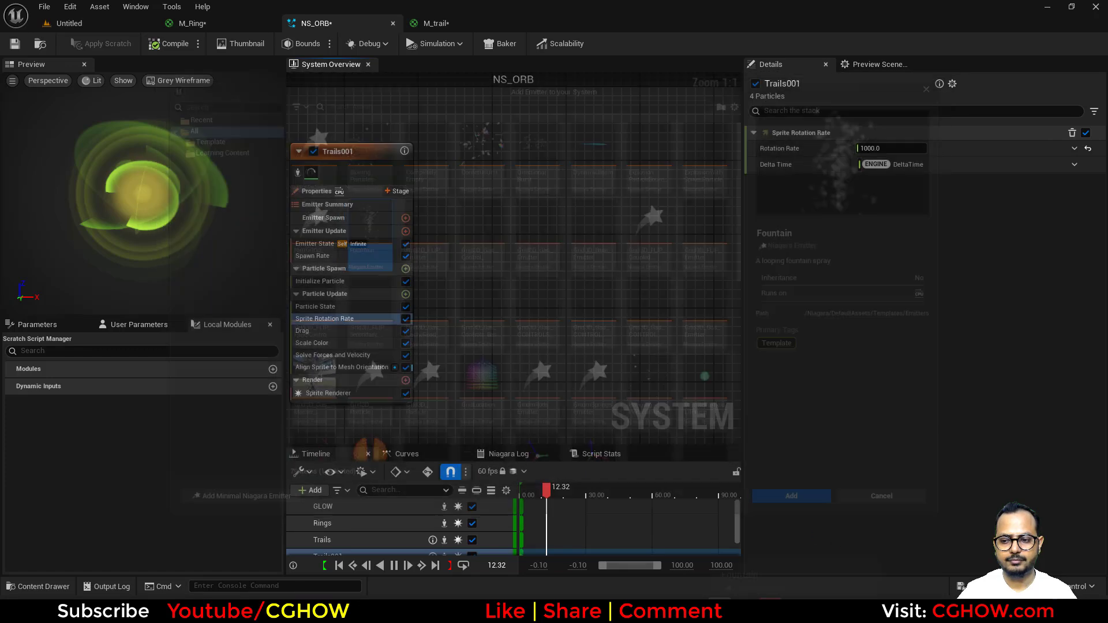
{"action": "key", "text": "ctrl+shift+s"}
{"action": "left_click", "coordinate": [650, 436]}
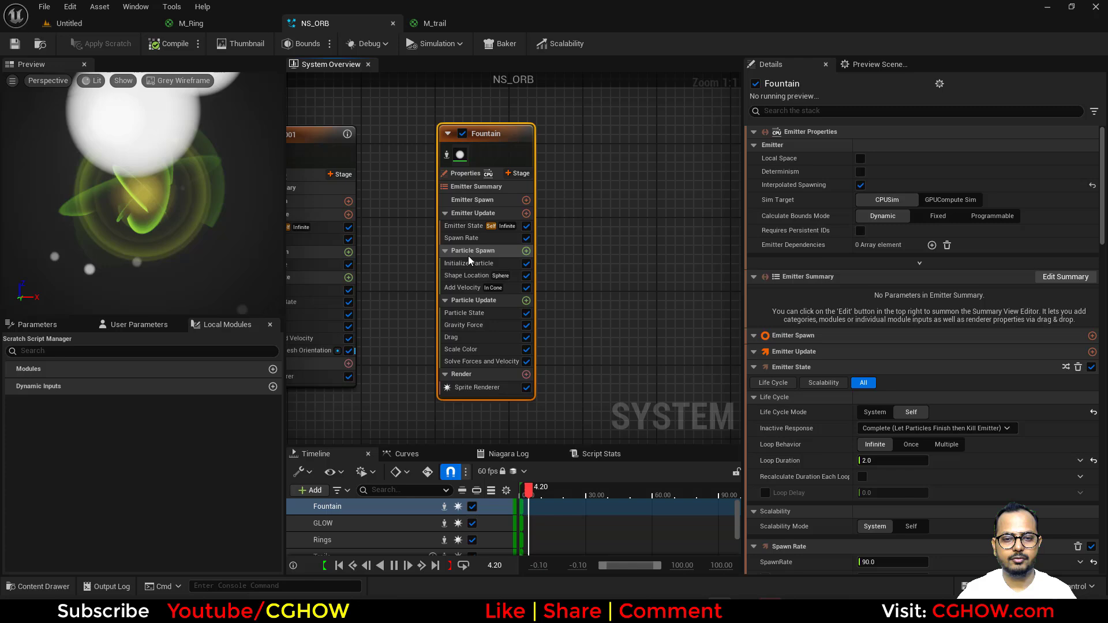
Set the Fountain's sprite size to 1–2 and its Mass Mode to Unset.
{"action": "left_click", "coordinate": [469, 262]}
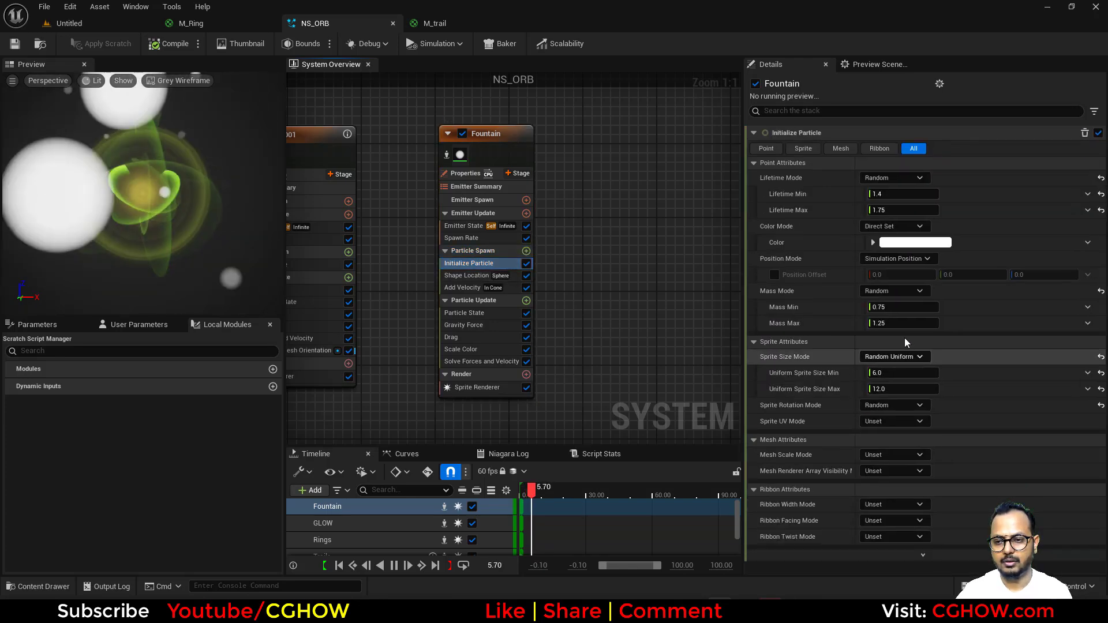
{"action": "left_click", "coordinate": [885, 389]}
{"action": "type", "text": "2"}
{"action": "left_click", "coordinate": [885, 373]}
{"action": "type", "text": "1"}
{"action": "left_click", "coordinate": [894, 291]}
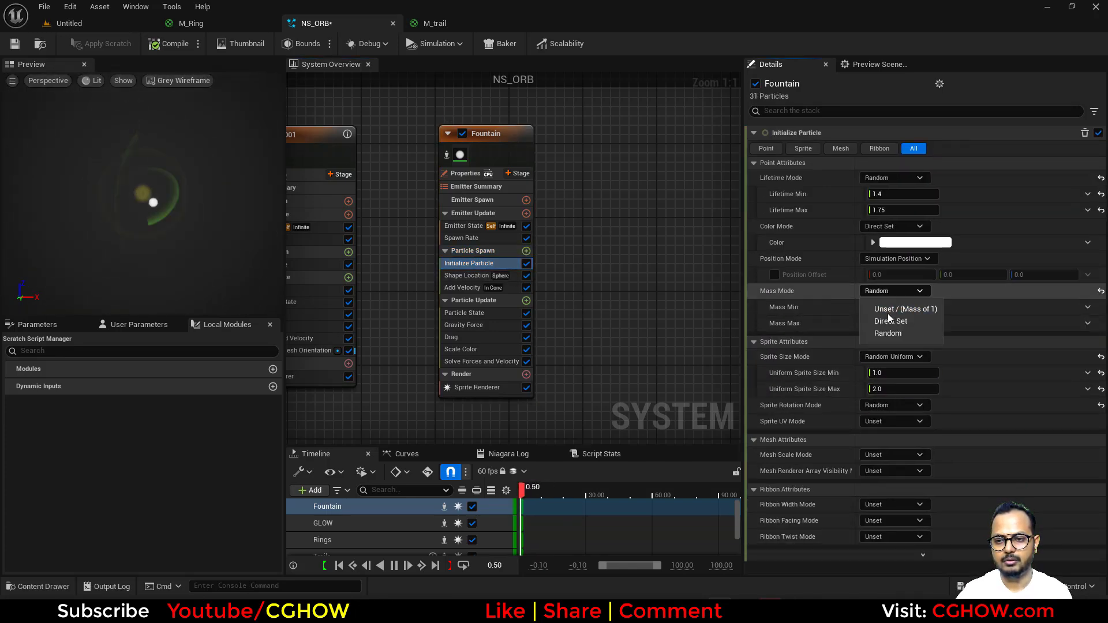
{"action": "left_click", "coordinate": [888, 306]}
{"action": "left_click", "coordinate": [461, 287]}
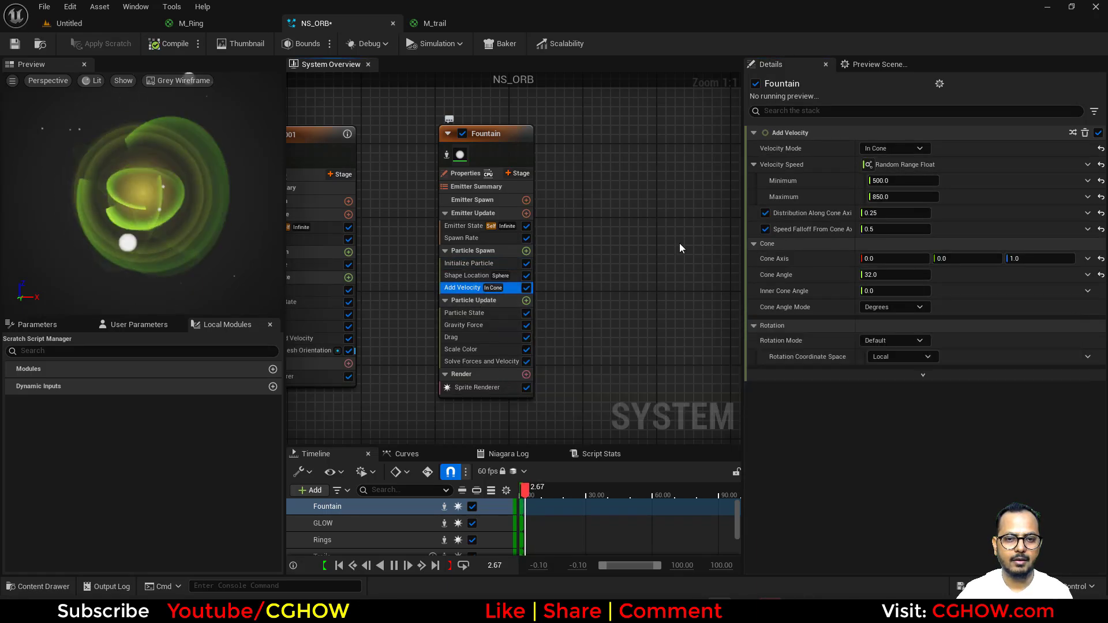
Make the Fountain's Add Velocity radiate From Point with speed 0 to 10.
{"action": "left_click", "coordinate": [886, 148]}
{"action": "left_click", "coordinate": [902, 185]}
{"action": "left_click", "coordinate": [892, 181]}
{"action": "type", "text": "0"}
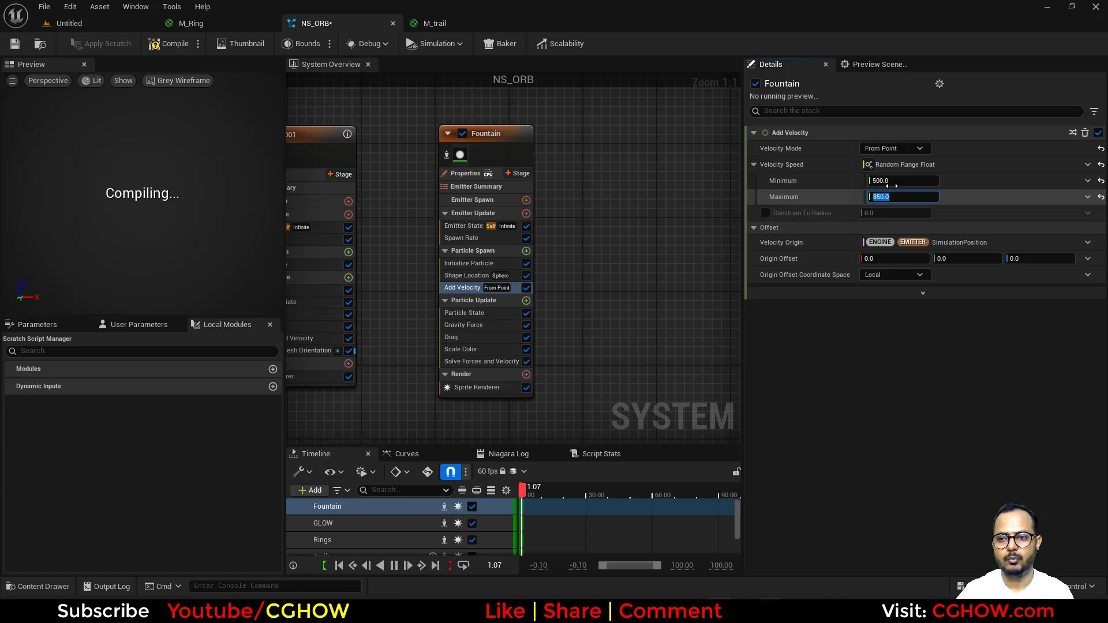
{"action": "key", "text": "Tab"}
{"action": "type", "text": "10"}
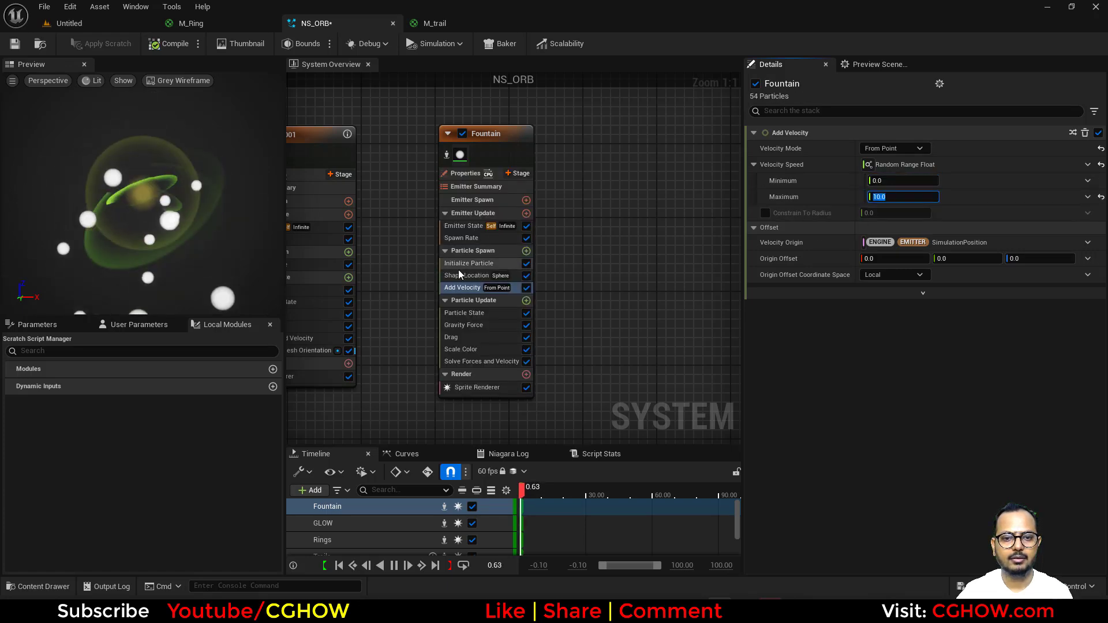
{"action": "left_click", "coordinate": [459, 275]}
{"action": "left_click", "coordinate": [773, 276]}
{"action": "left_click", "coordinate": [895, 194]}
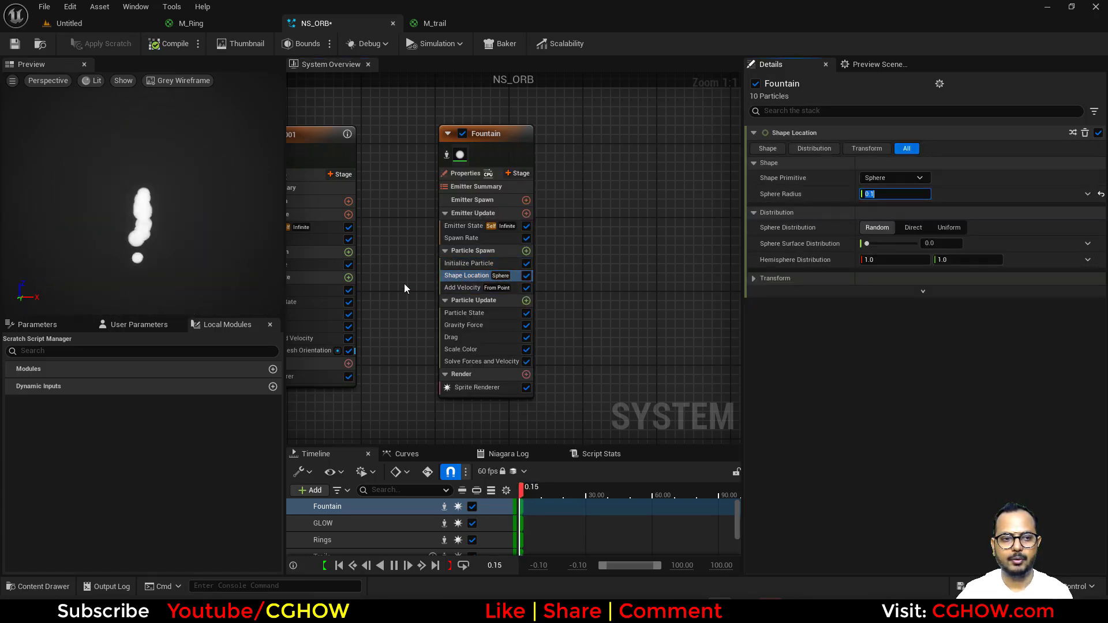
Remove Gravity Force and shrink the Fountain's sprite sizes to 0.1–0.2.
{"action": "left_click", "coordinate": [461, 326]}
{"action": "key", "text": "Delete"}
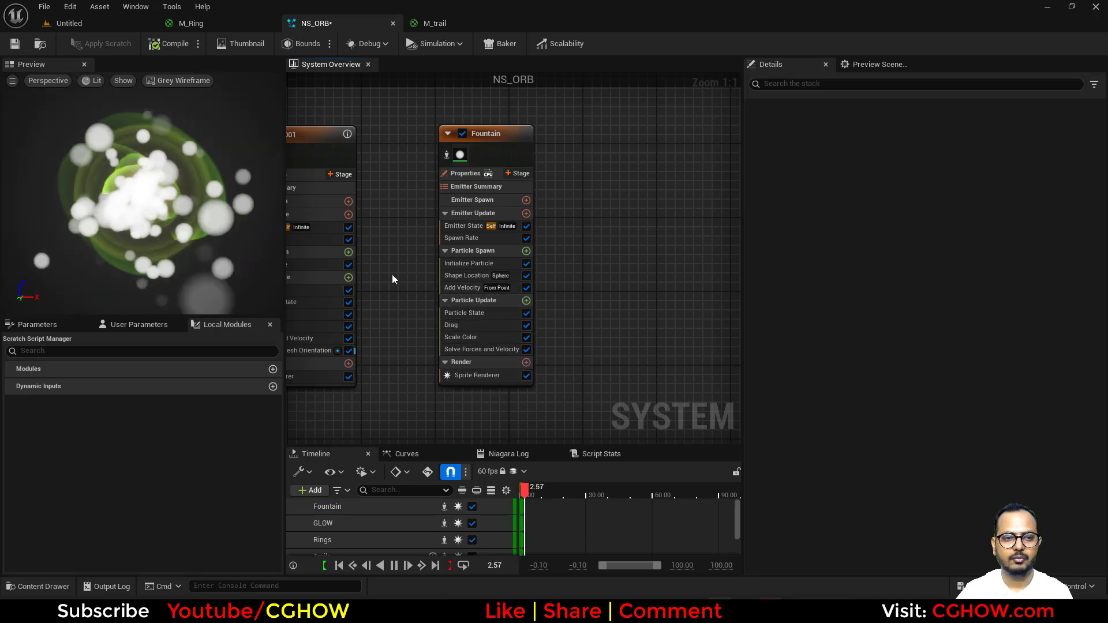
{"action": "left_click", "coordinate": [472, 264]}
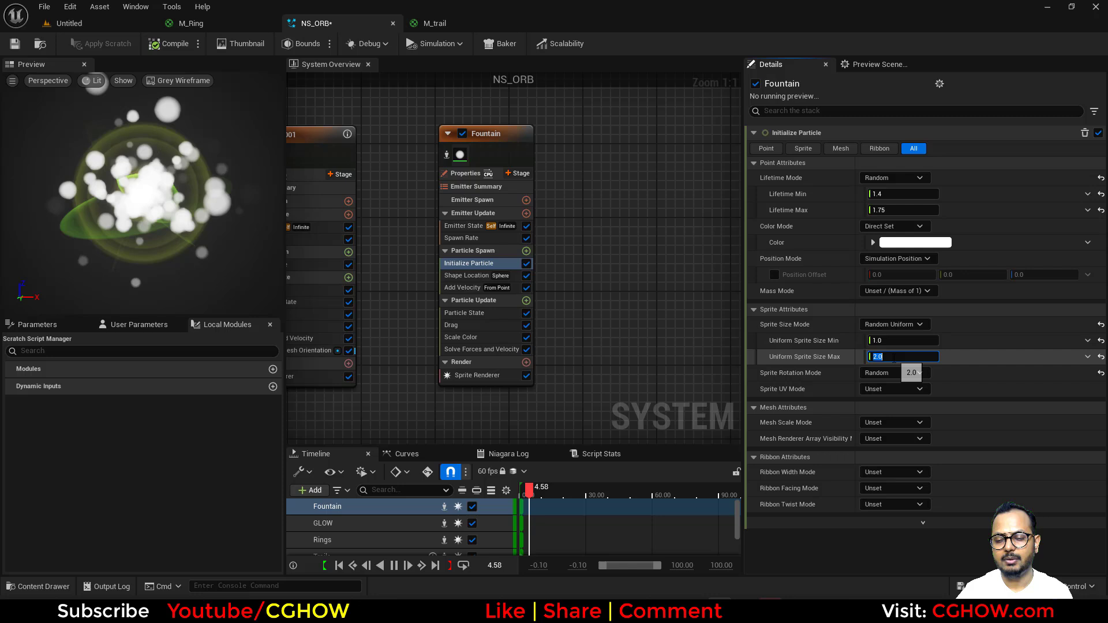
{"action": "left_click", "coordinate": [893, 353]}
{"action": "type", "text": "0.2"}
{"action": "key", "text": "Return"}
{"action": "left_click", "coordinate": [893, 340]}
{"action": "type", "text": "0.1"}
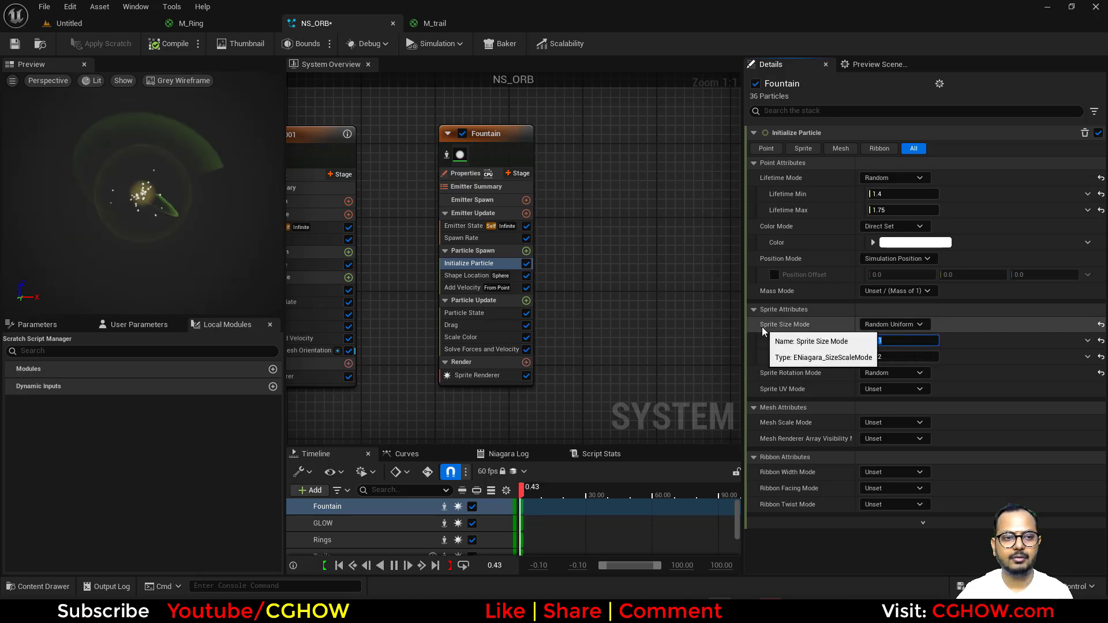
{"action": "key", "text": "Return"}
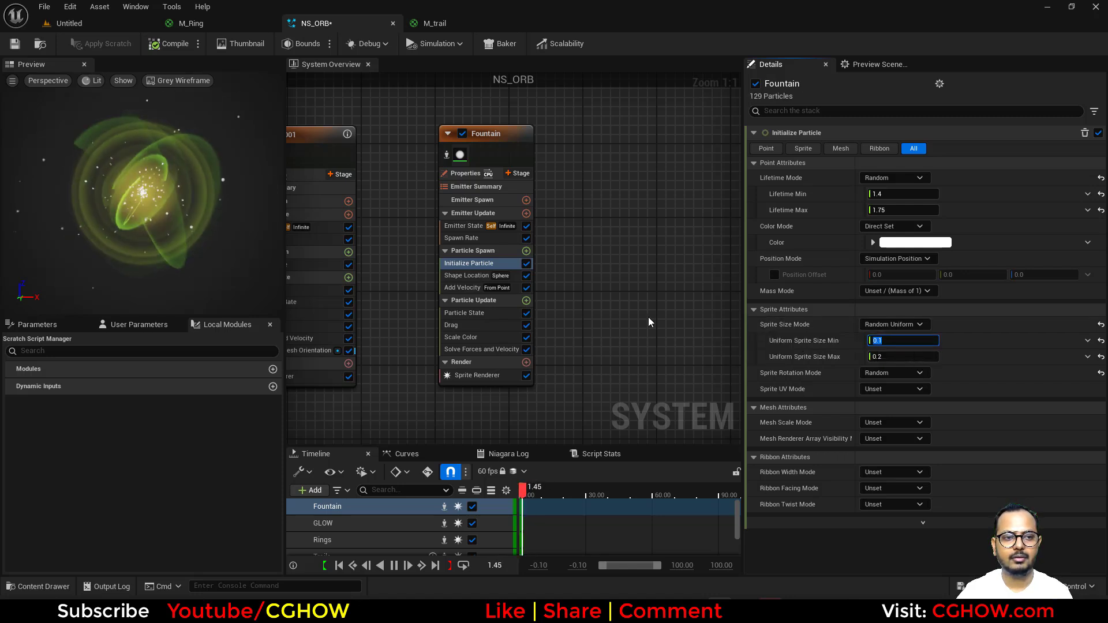
{"action": "left_click", "coordinate": [496, 335]}
{"action": "left_click", "coordinate": [488, 326]}
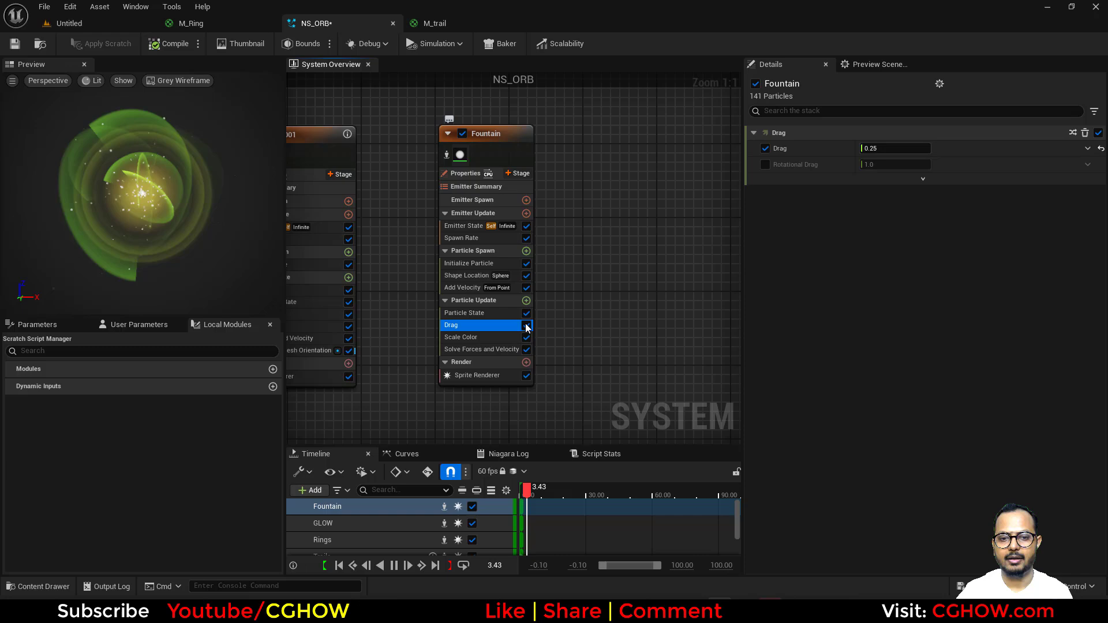
Drive the Fountain's Drag from an ease-in-out float curve scaled 2.0.
{"action": "left_click", "coordinate": [1088, 148]}
{"action": "left_click", "coordinate": [896, 234]}
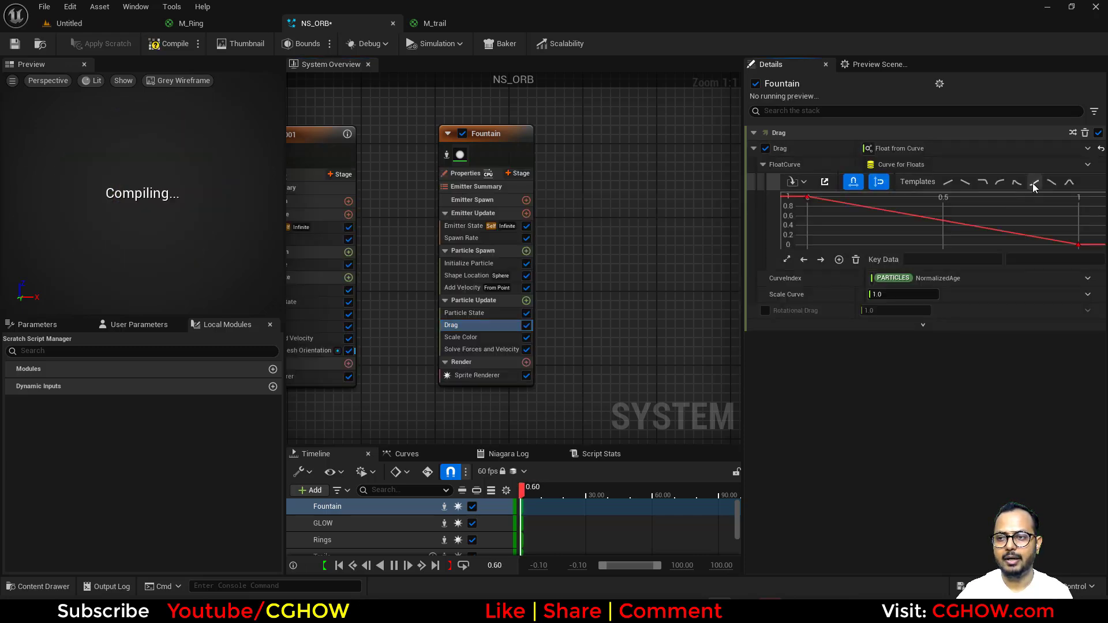
{"action": "left_click", "coordinate": [1033, 182]}
{"action": "left_click", "coordinate": [904, 295]}
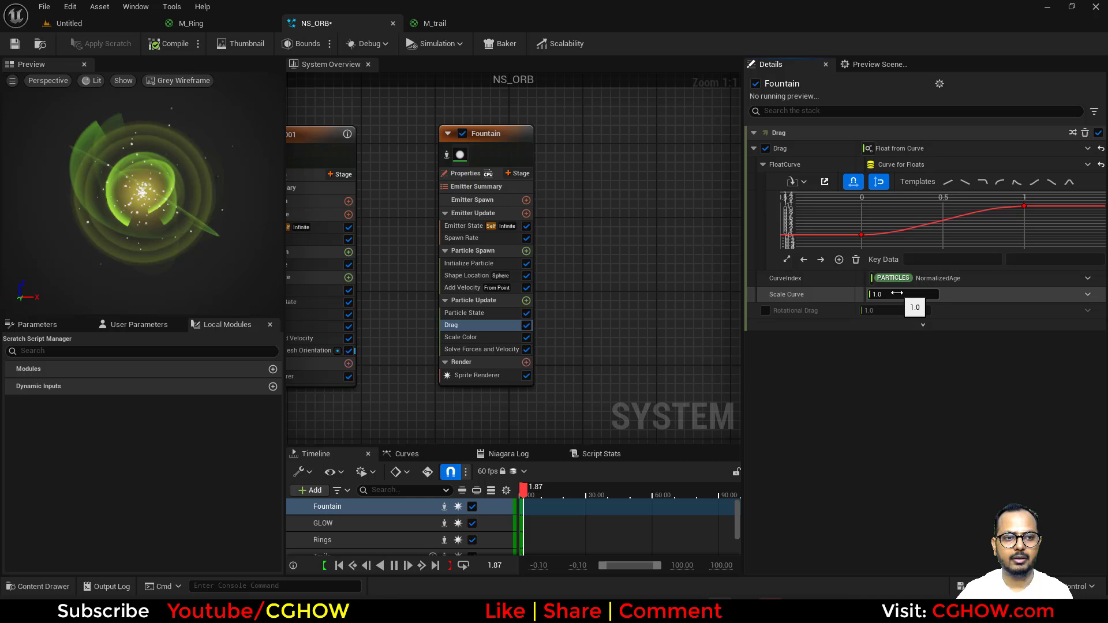
{"action": "type", "text": "2"}
{"action": "key", "text": "Return"}
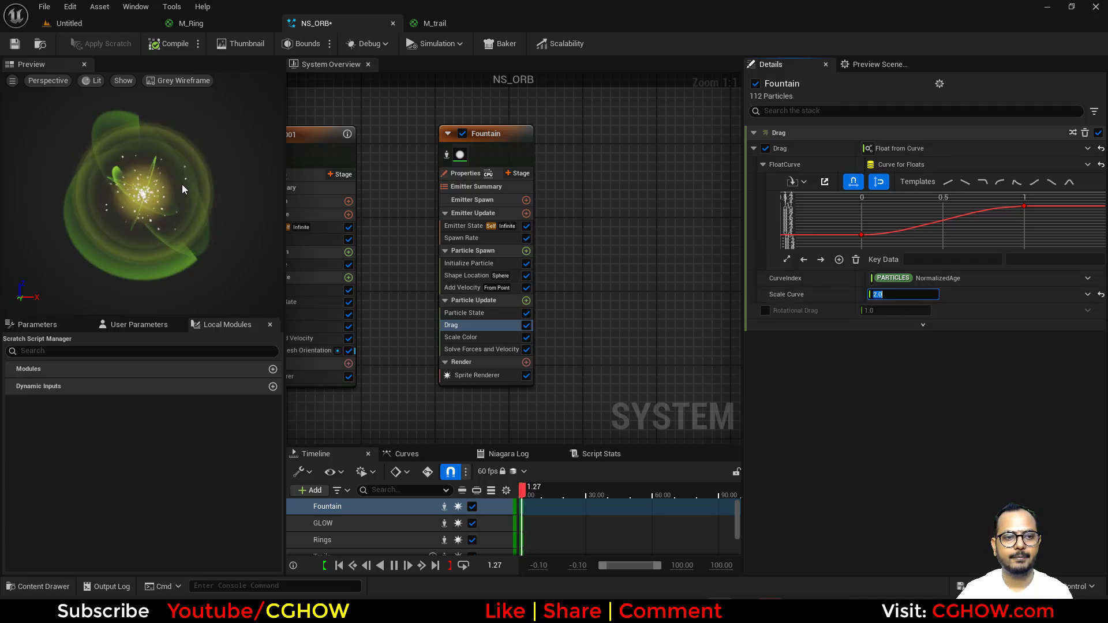
Make the Fountain colour yellow with Random HSV, enabling hue shift and saturation up to 2.0.
{"action": "left_click", "coordinate": [461, 264]}
{"action": "scroll", "coordinate": [910, 231], "scroll_direction": "down", "scroll_amount": 2}
{"action": "left_click", "coordinate": [916, 242]}
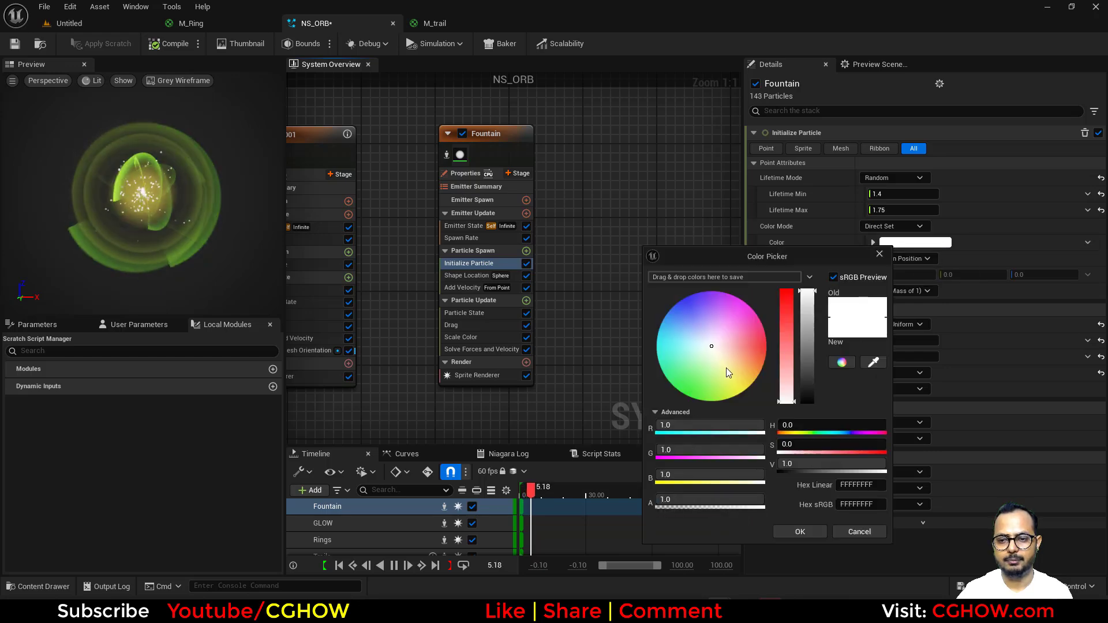
{"action": "left_click_drag", "start_coordinate": [726, 368], "coordinate": [729, 415]}
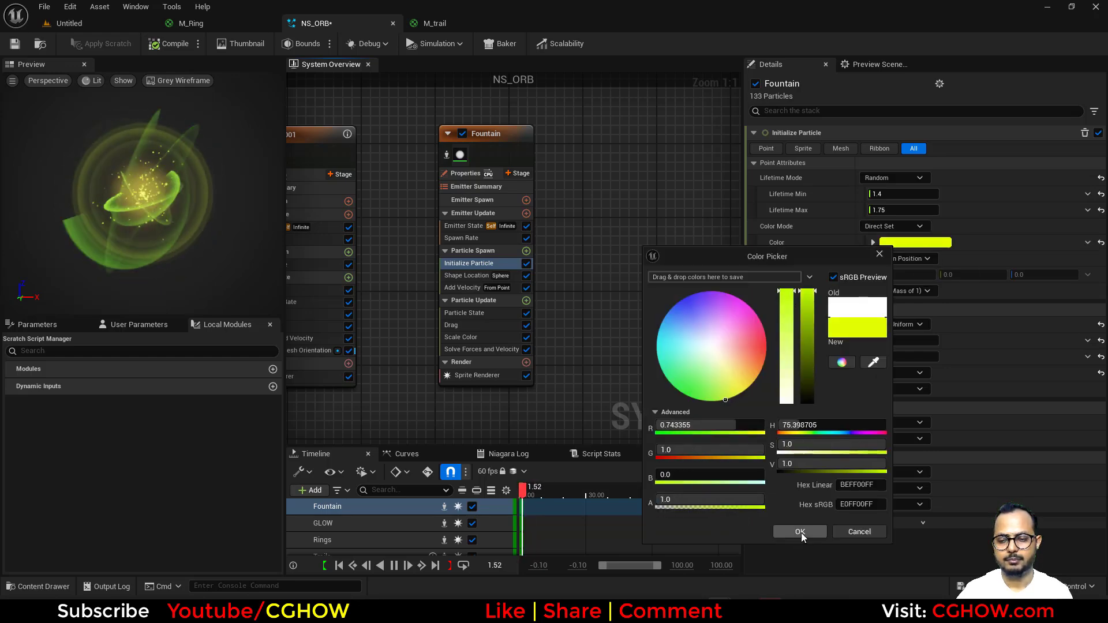
{"action": "left_click", "coordinate": [908, 224]}
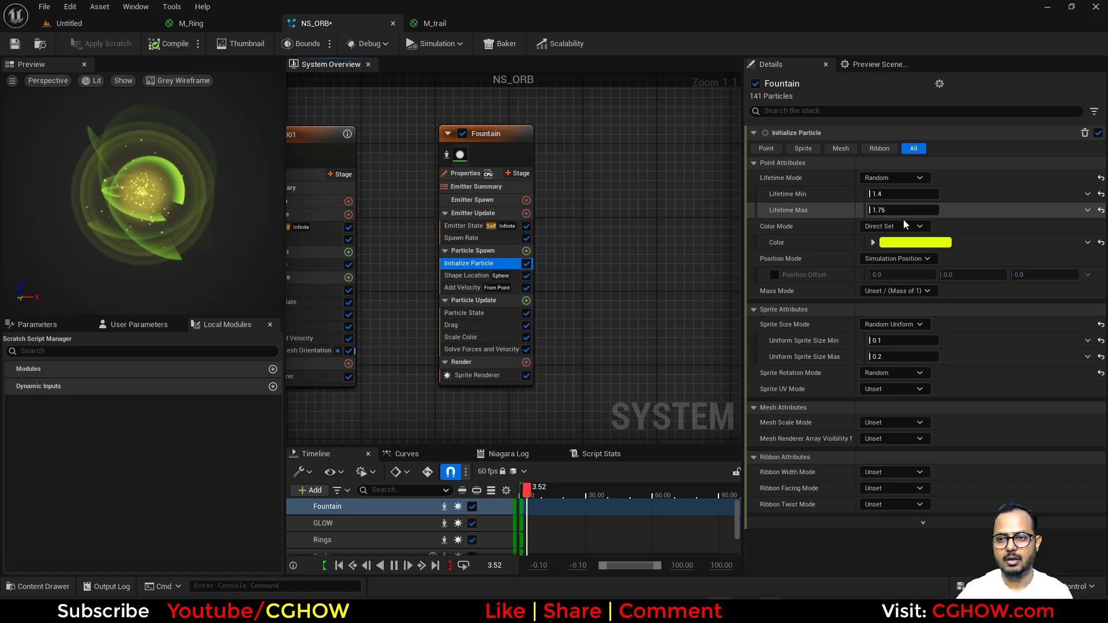
{"action": "left_click", "coordinate": [900, 227]}
{"action": "left_click", "coordinate": [907, 281]}
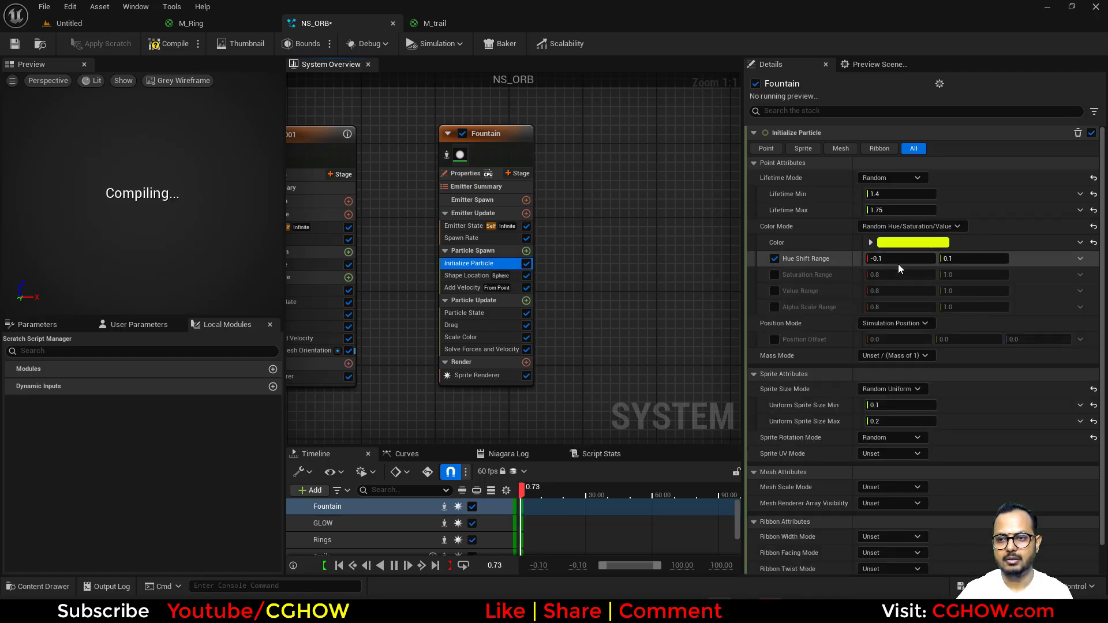
{"action": "left_click", "coordinate": [775, 259]}
{"action": "left_click", "coordinate": [775, 275]}
{"action": "left_click", "coordinate": [974, 275]}
{"action": "type", "text": "2"}
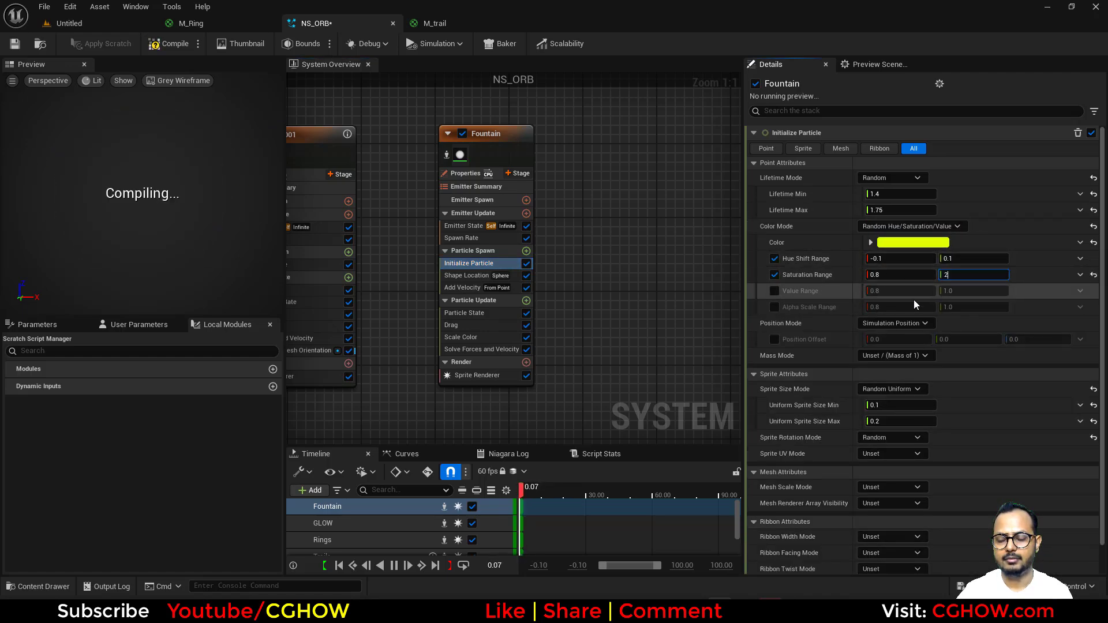
{"action": "key", "text": "Return"}
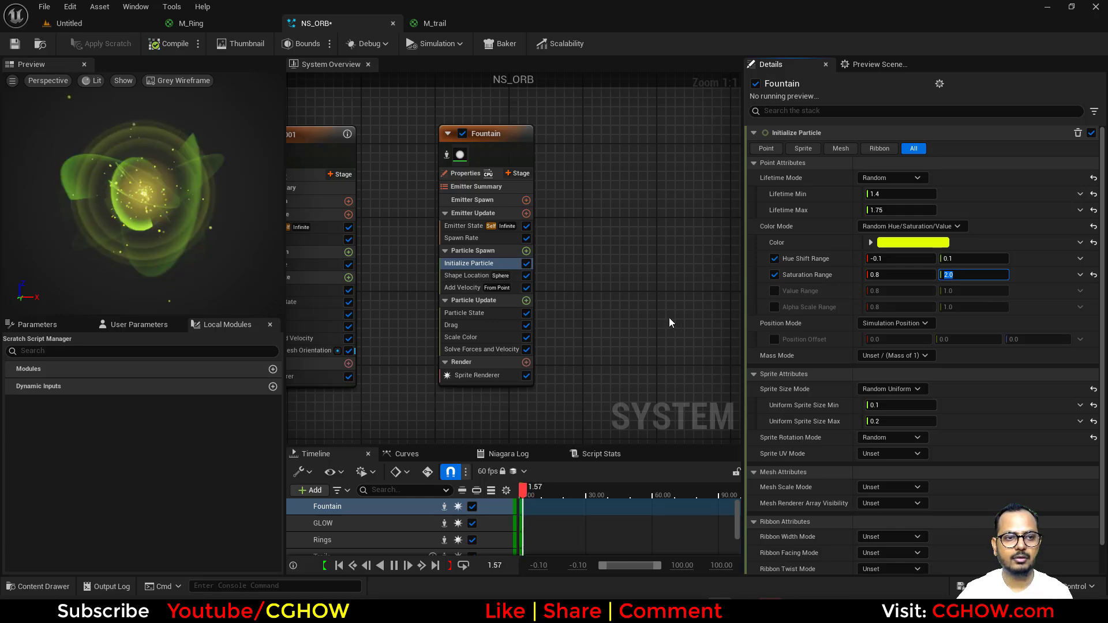
Change the drag curve scale to 5.0.
{"action": "left_click", "coordinate": [465, 338]}
{"action": "left_click", "coordinate": [474, 327]}
{"action": "type", "text": "5"}
{"action": "key", "text": "Return"}
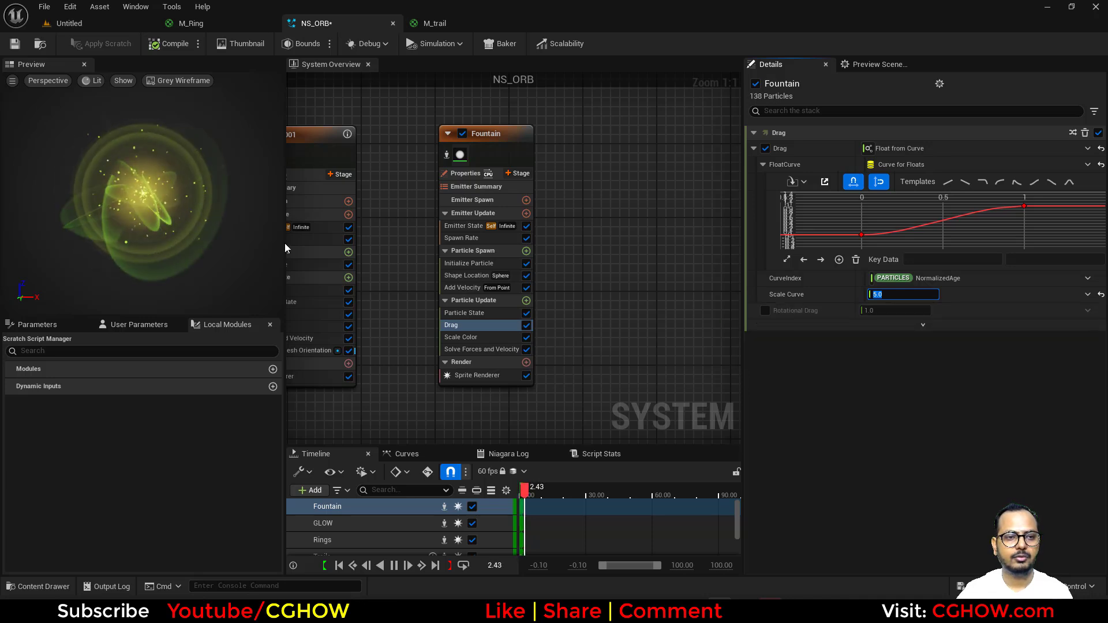
Add a Vortex Force to Particle Update with a -1 to 1 random-range axis and amount 50.
{"action": "left_click", "coordinate": [527, 301]}
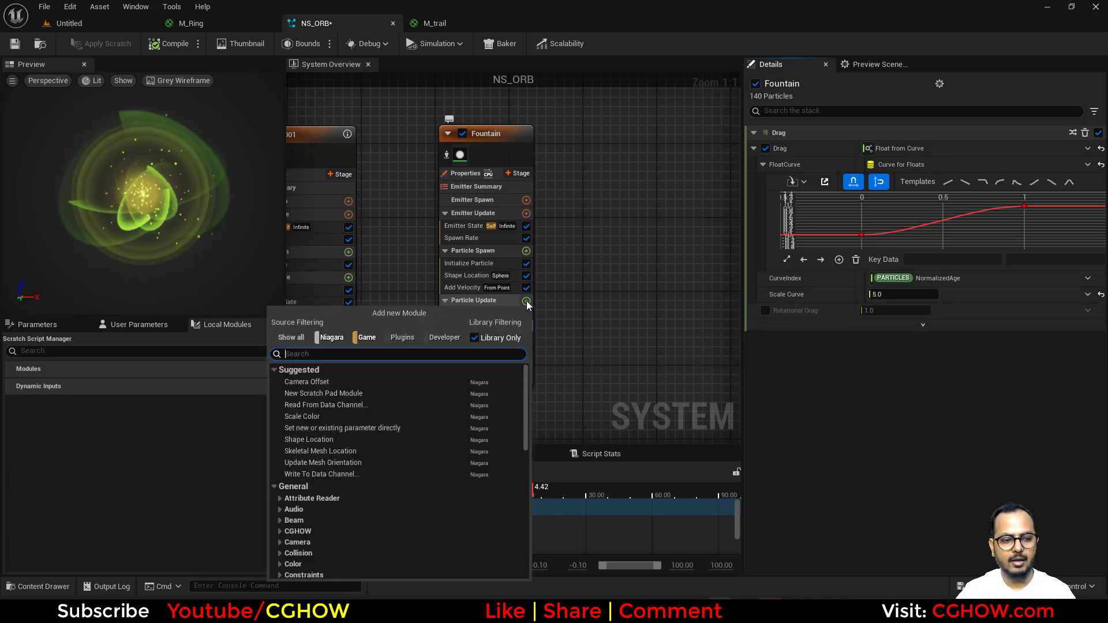
{"action": "type", "text": "vort"}
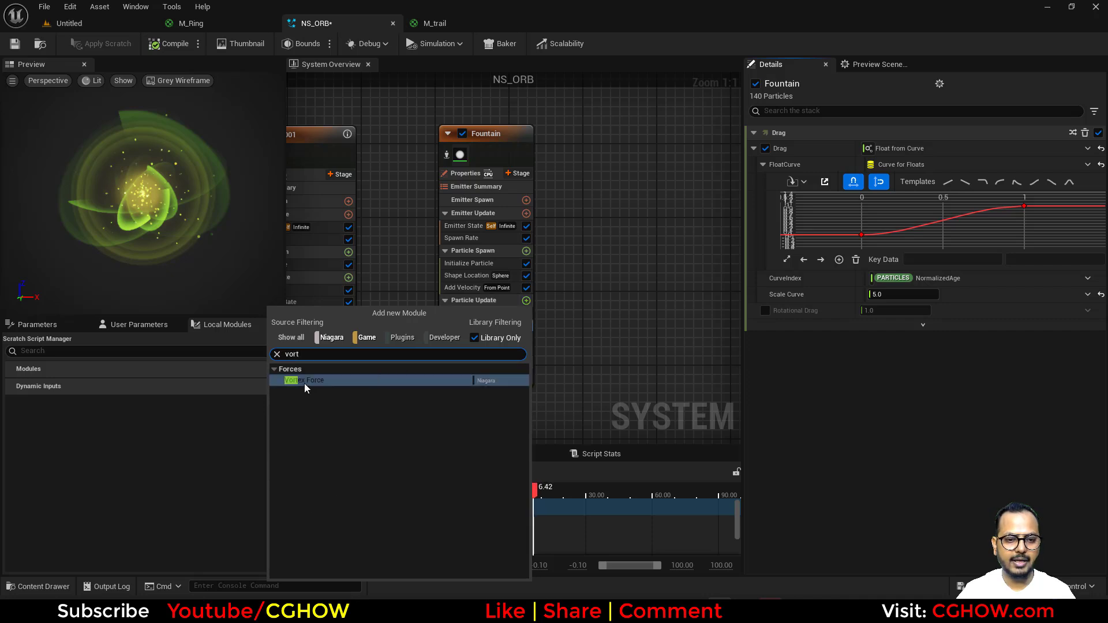
{"action": "left_click", "coordinate": [304, 381]}
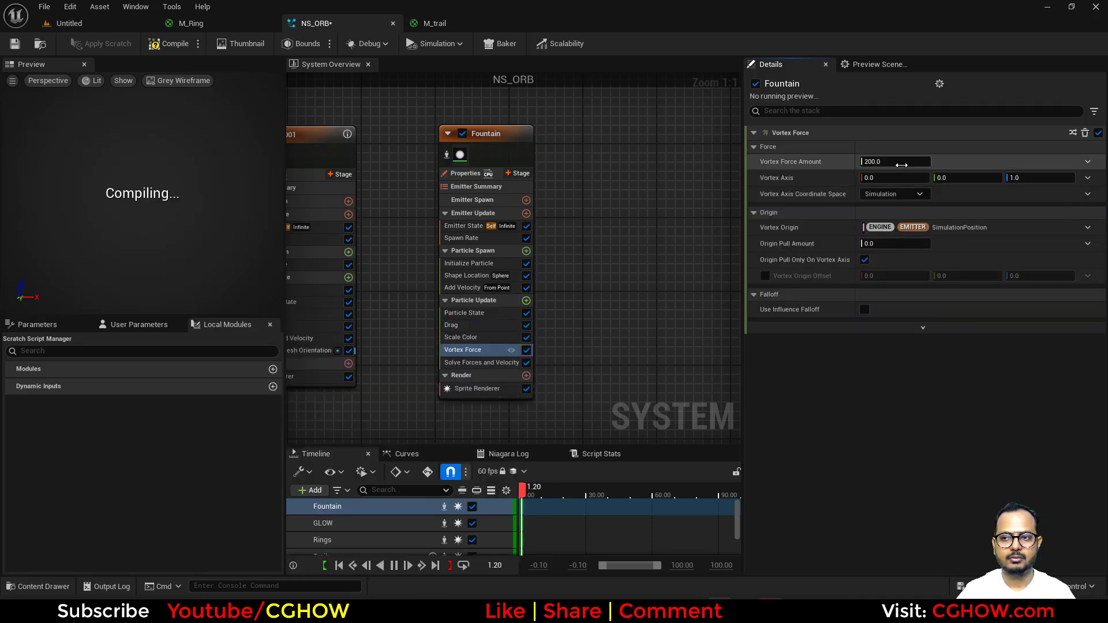
{"action": "left_click", "coordinate": [1088, 177]}
{"action": "type", "text": "uni"}
{"action": "left_click", "coordinate": [895, 254]}
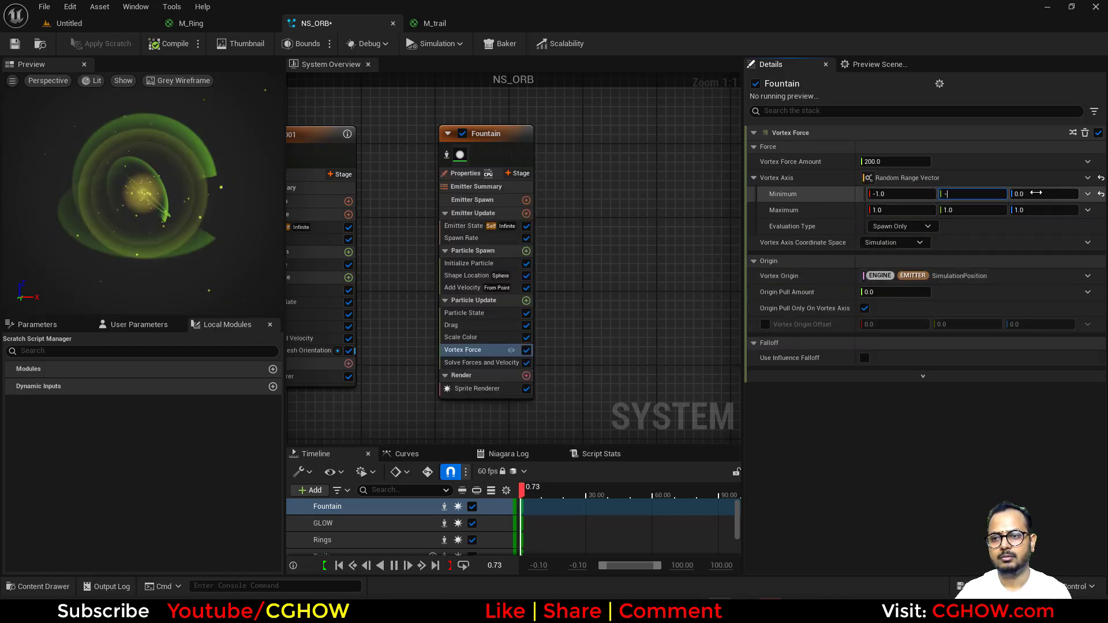
{"action": "left_click_drag", "start_coordinate": [1037, 193], "coordinate": [1016, 192]}
{"action": "left_click", "coordinate": [894, 162]}
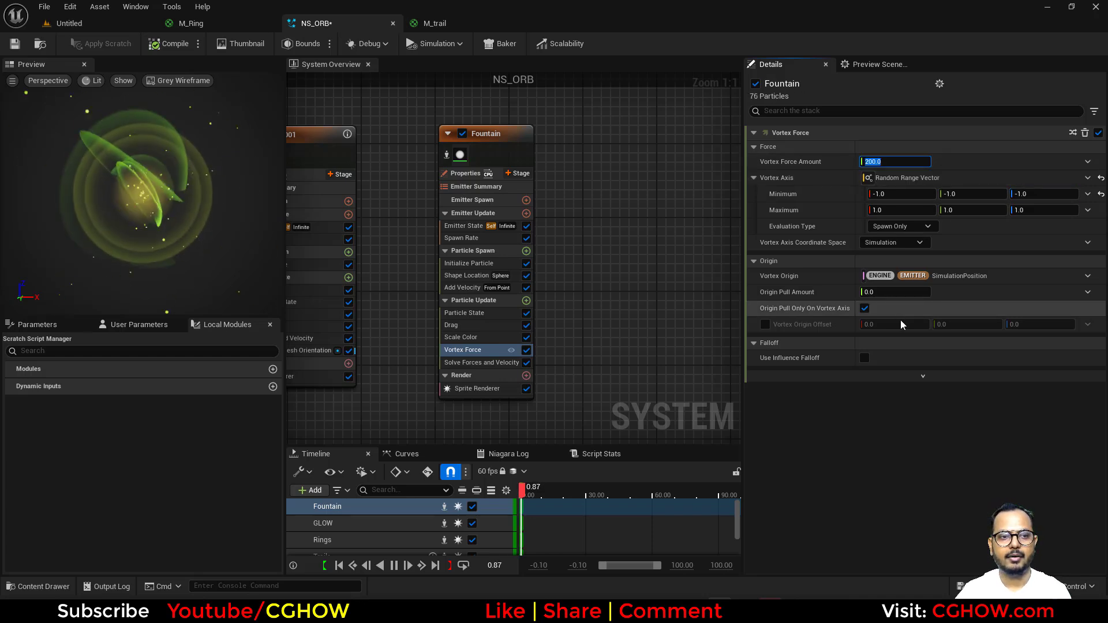
{"action": "type", "text": "50"}
{"action": "key", "text": "Return"}
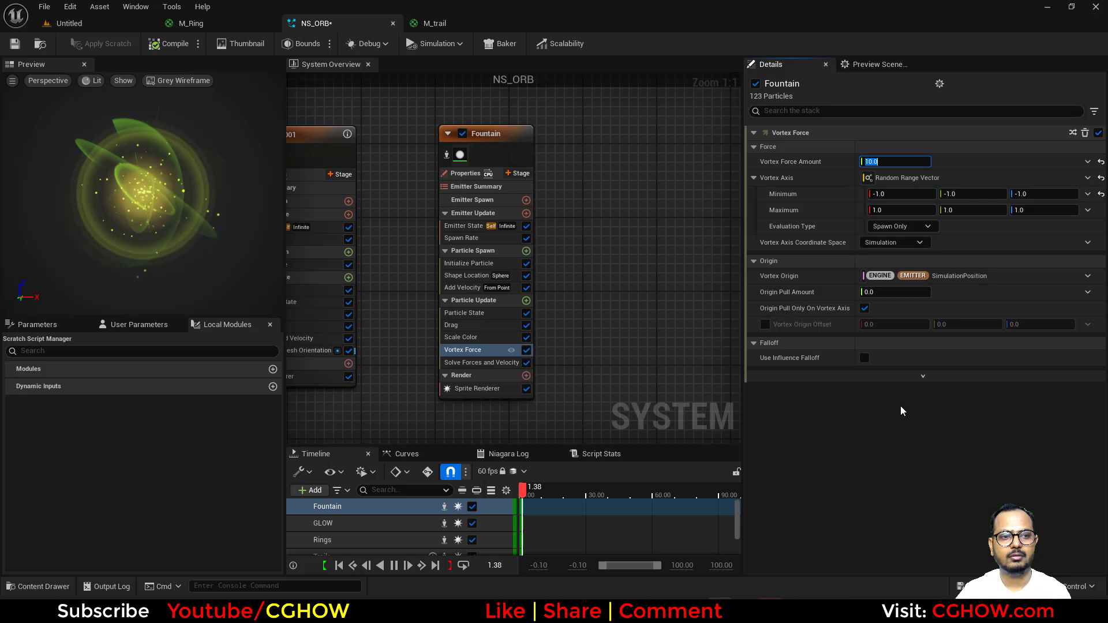
Lower the Fountain's minimum sprite size to 0.02 and recompile the system.
{"action": "left_click", "coordinate": [461, 238]}
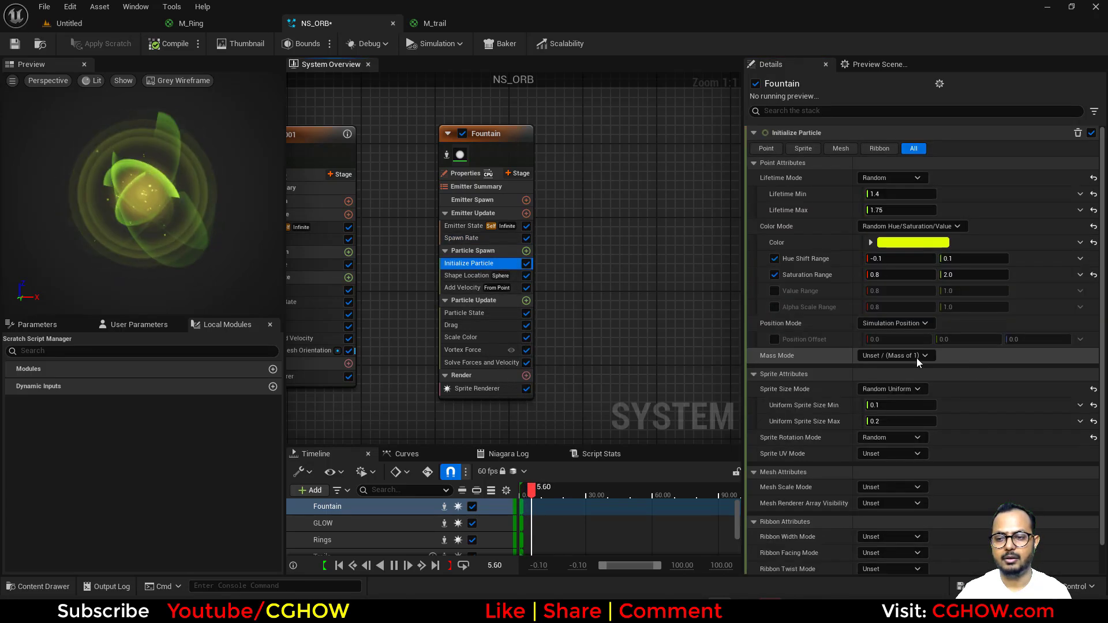
{"action": "left_click", "coordinate": [901, 405]}
{"action": "type", "text": "0"}
{"action": "type", "text": ".02"}
{"action": "key", "text": "Return"}
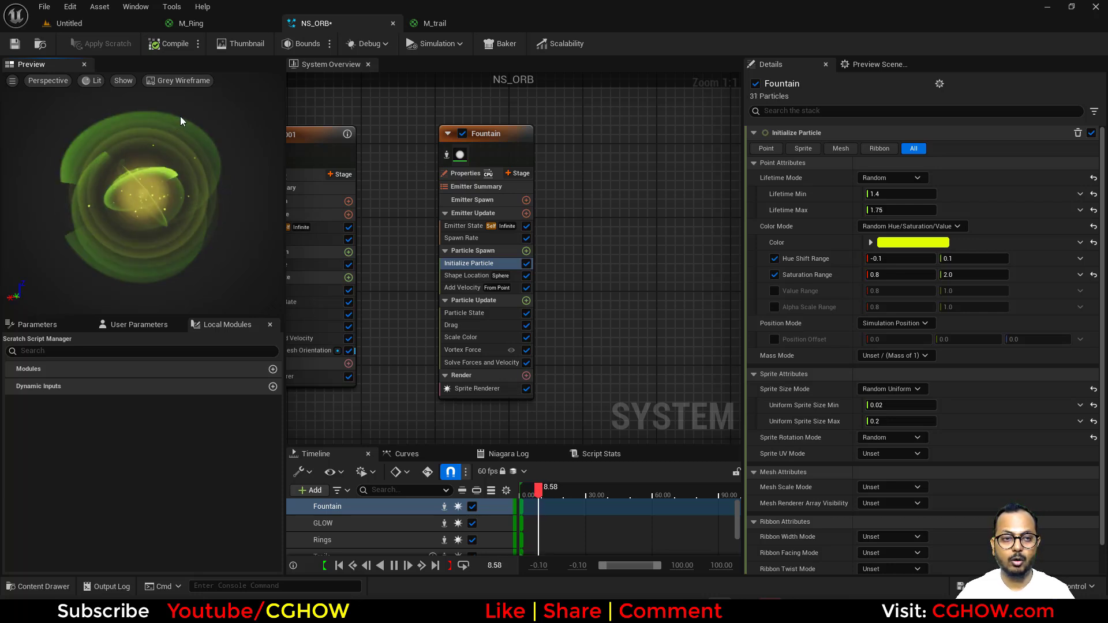
{"action": "left_click", "coordinate": [169, 43]}
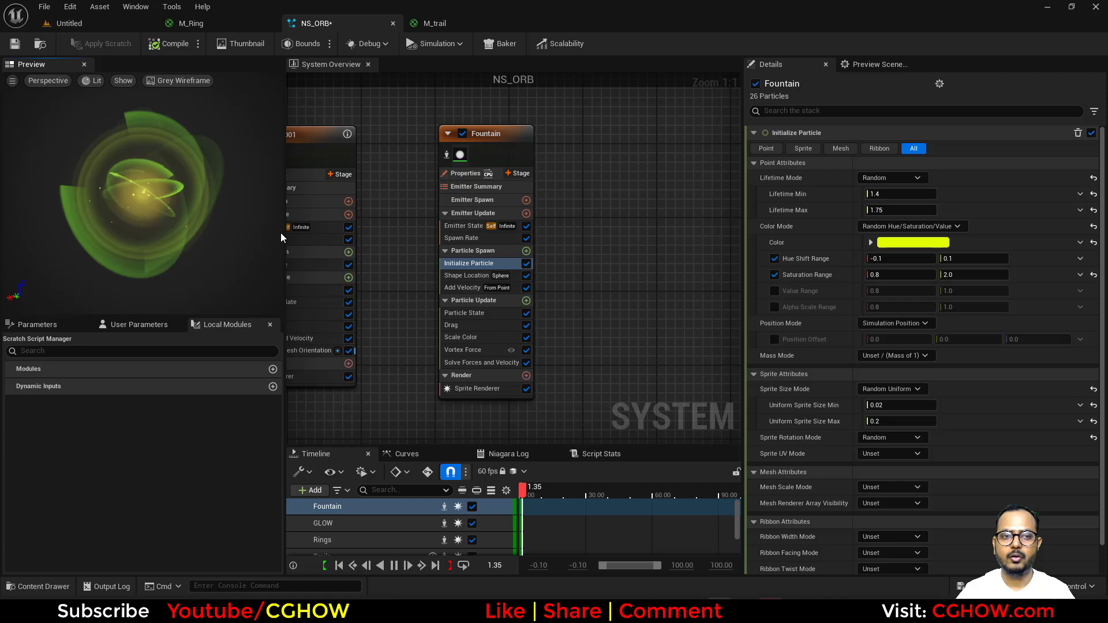
Float the Preview in its own window, maximize it to inspect the orb, then restore it over the graph.
{"action": "left_click_drag", "start_coordinate": [39, 64], "coordinate": [516, 310]}
{"action": "left_click", "coordinate": [709, 307]}
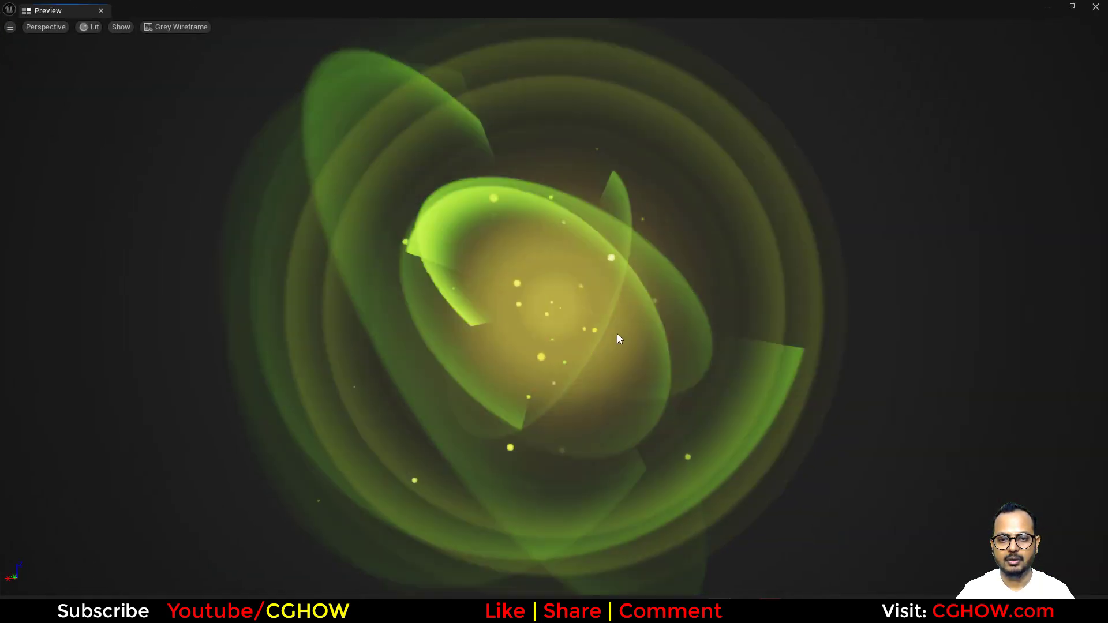
{"action": "key", "text": "f"}
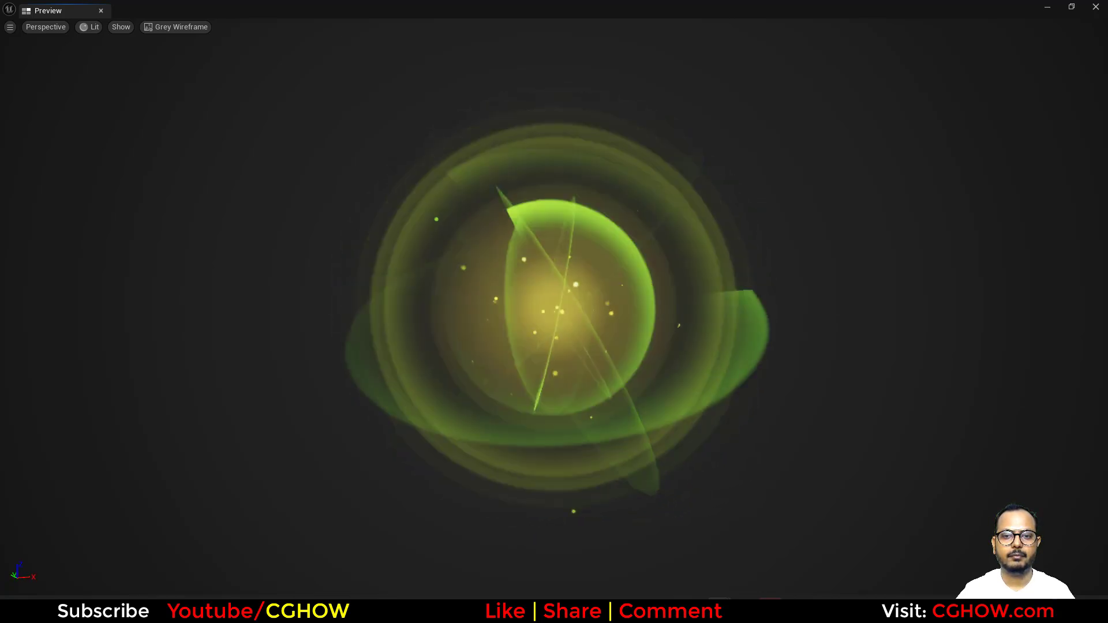
{"action": "double_click", "coordinate": [186, 10]}
{"action": "left_click_drag", "start_coordinate": [308, 109], "coordinate": [443, 150]}
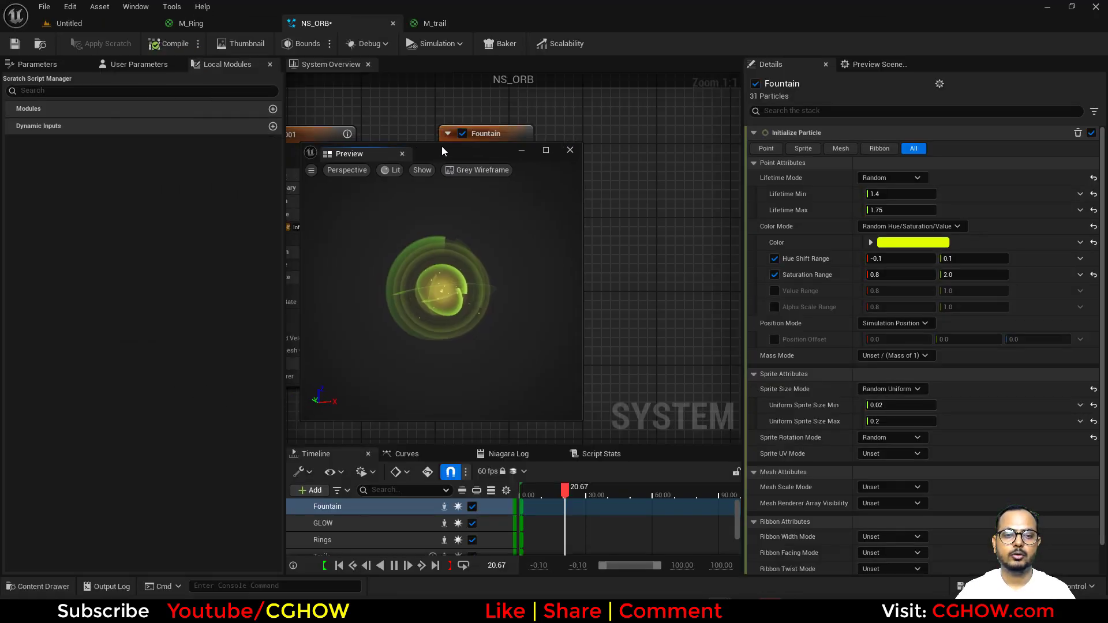